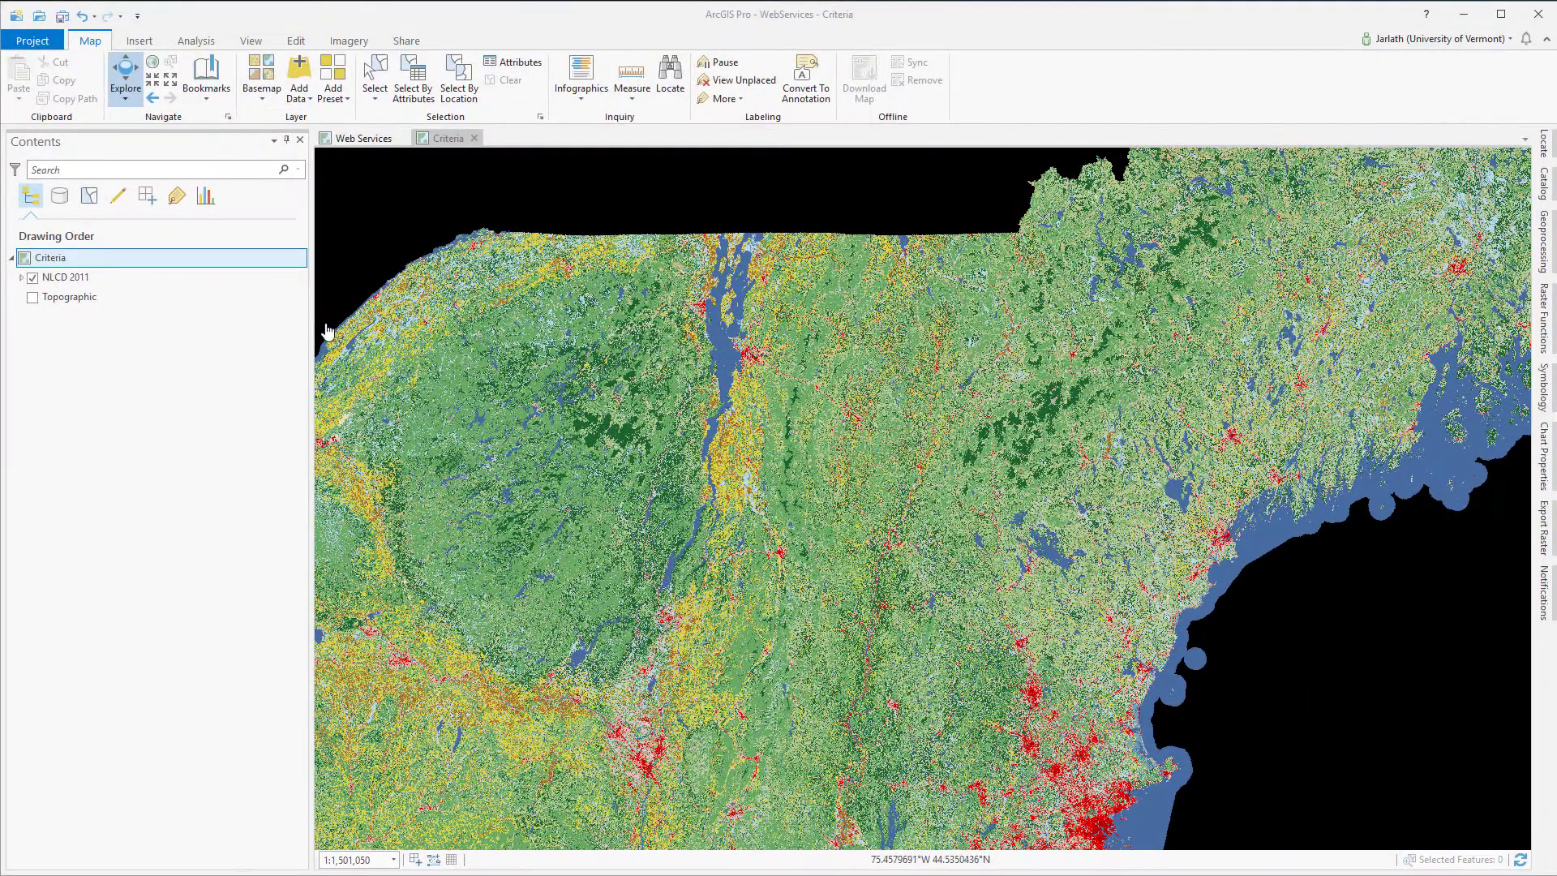
# - Review the raster information in the NLCD 2011 layer properties
pyautogui.rightClick(72, 277)
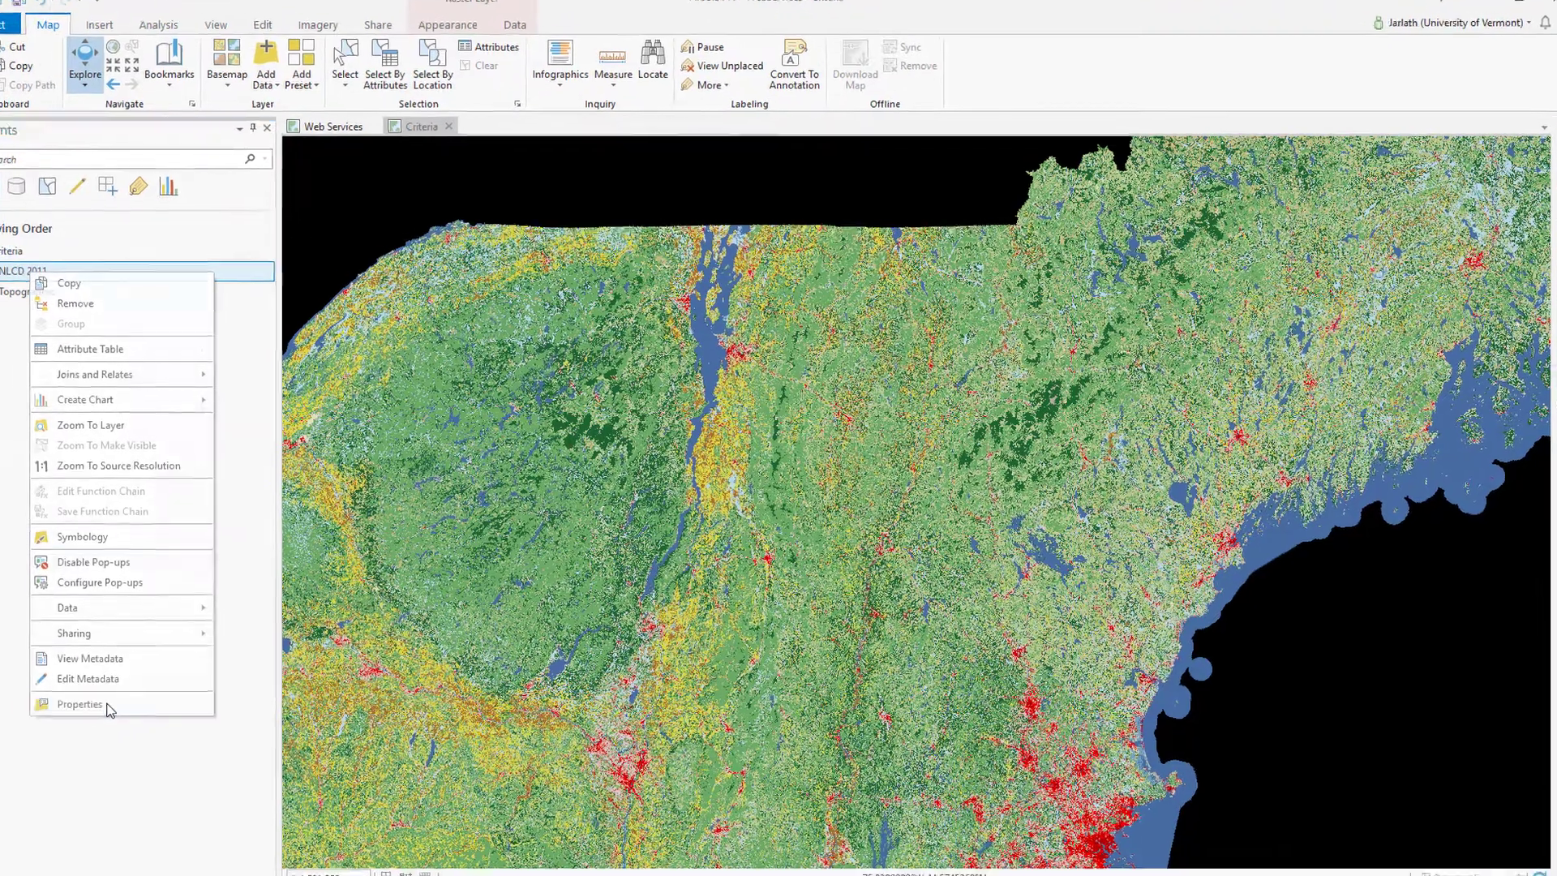
pyautogui.click(146, 691)
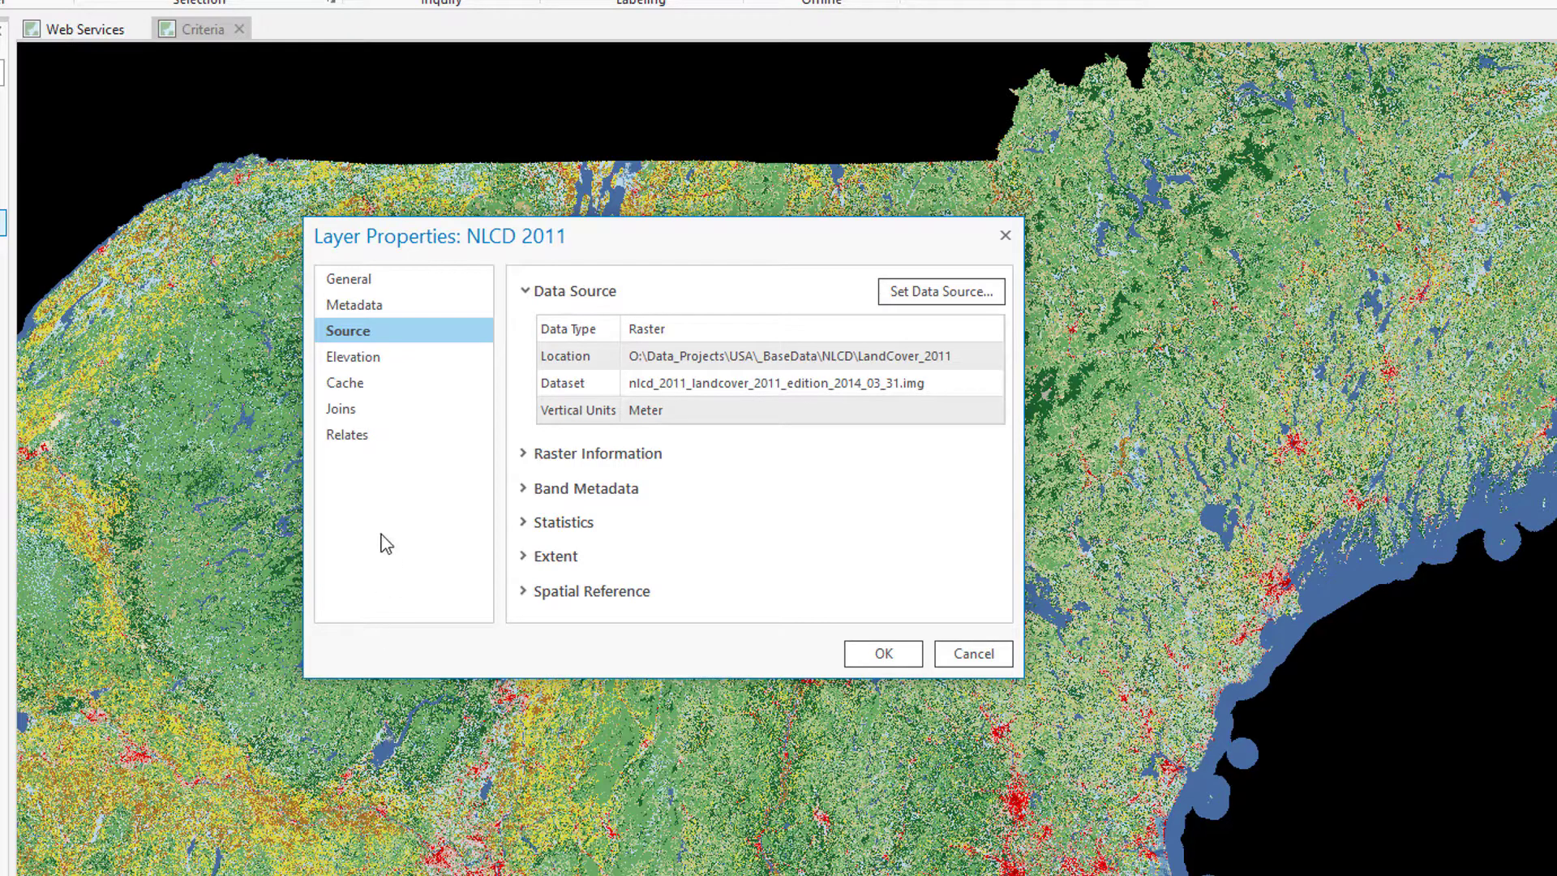
pyautogui.click(523, 455)
pyautogui.scroll(-3, 517, 479)
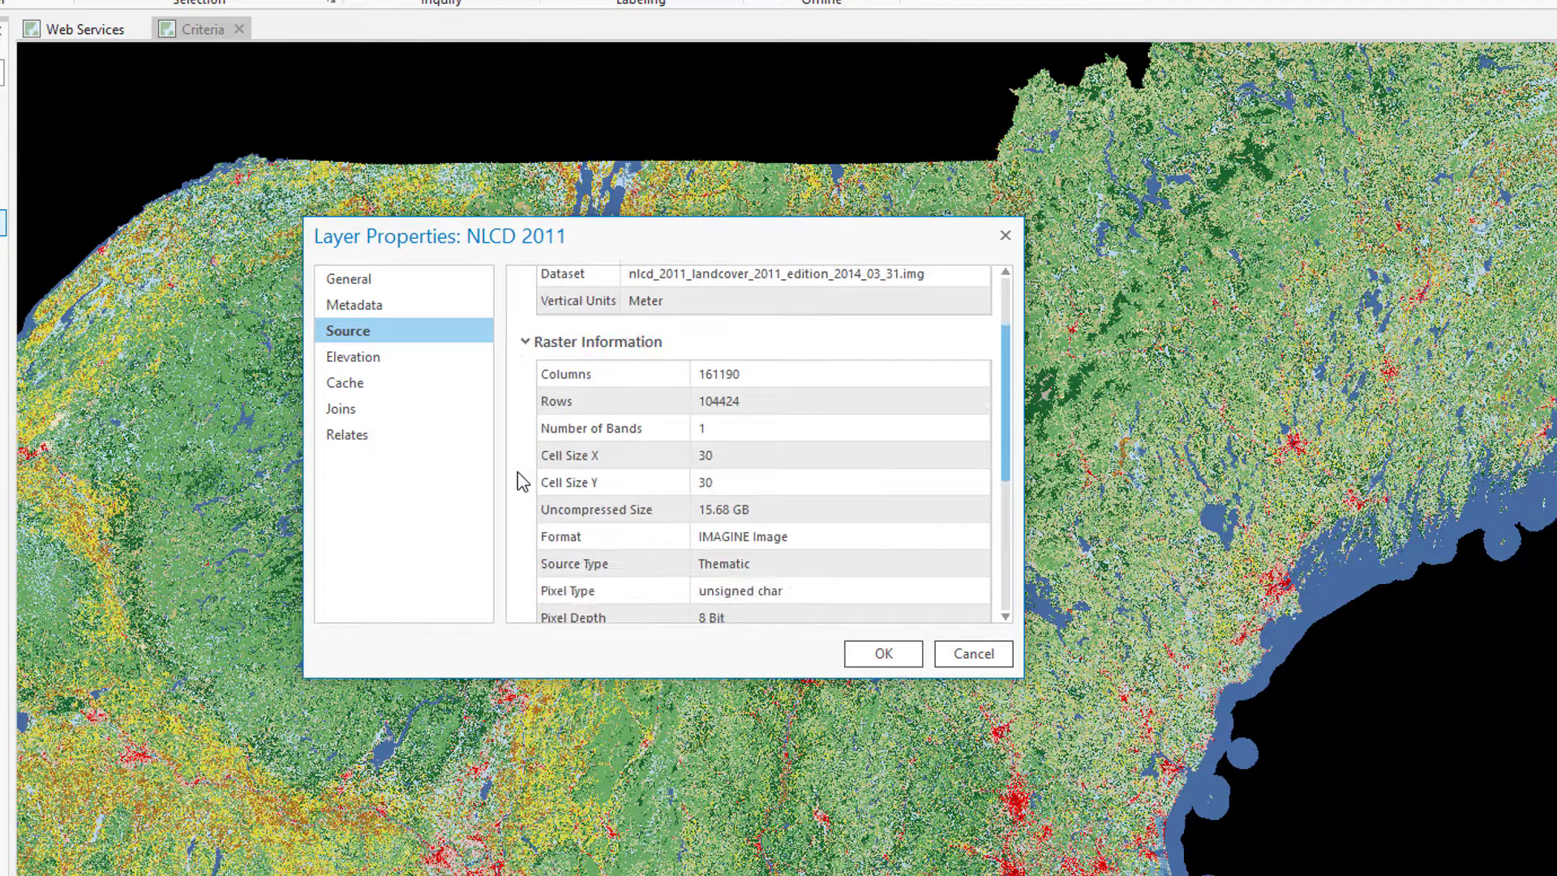
pyautogui.scroll(-1, 524, 482)
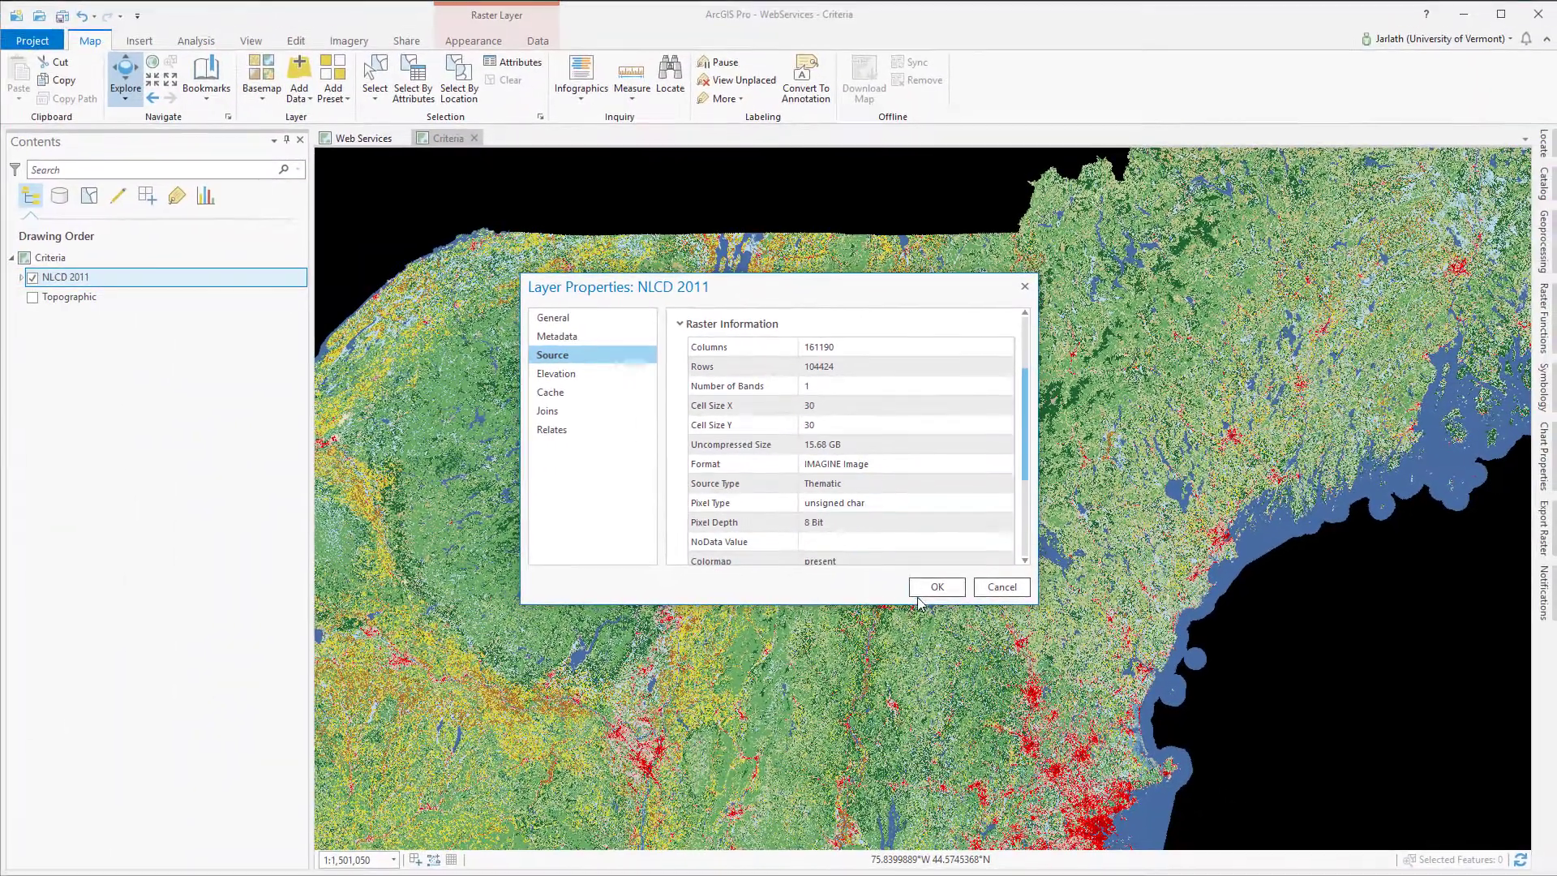
pyautogui.click(934, 590)
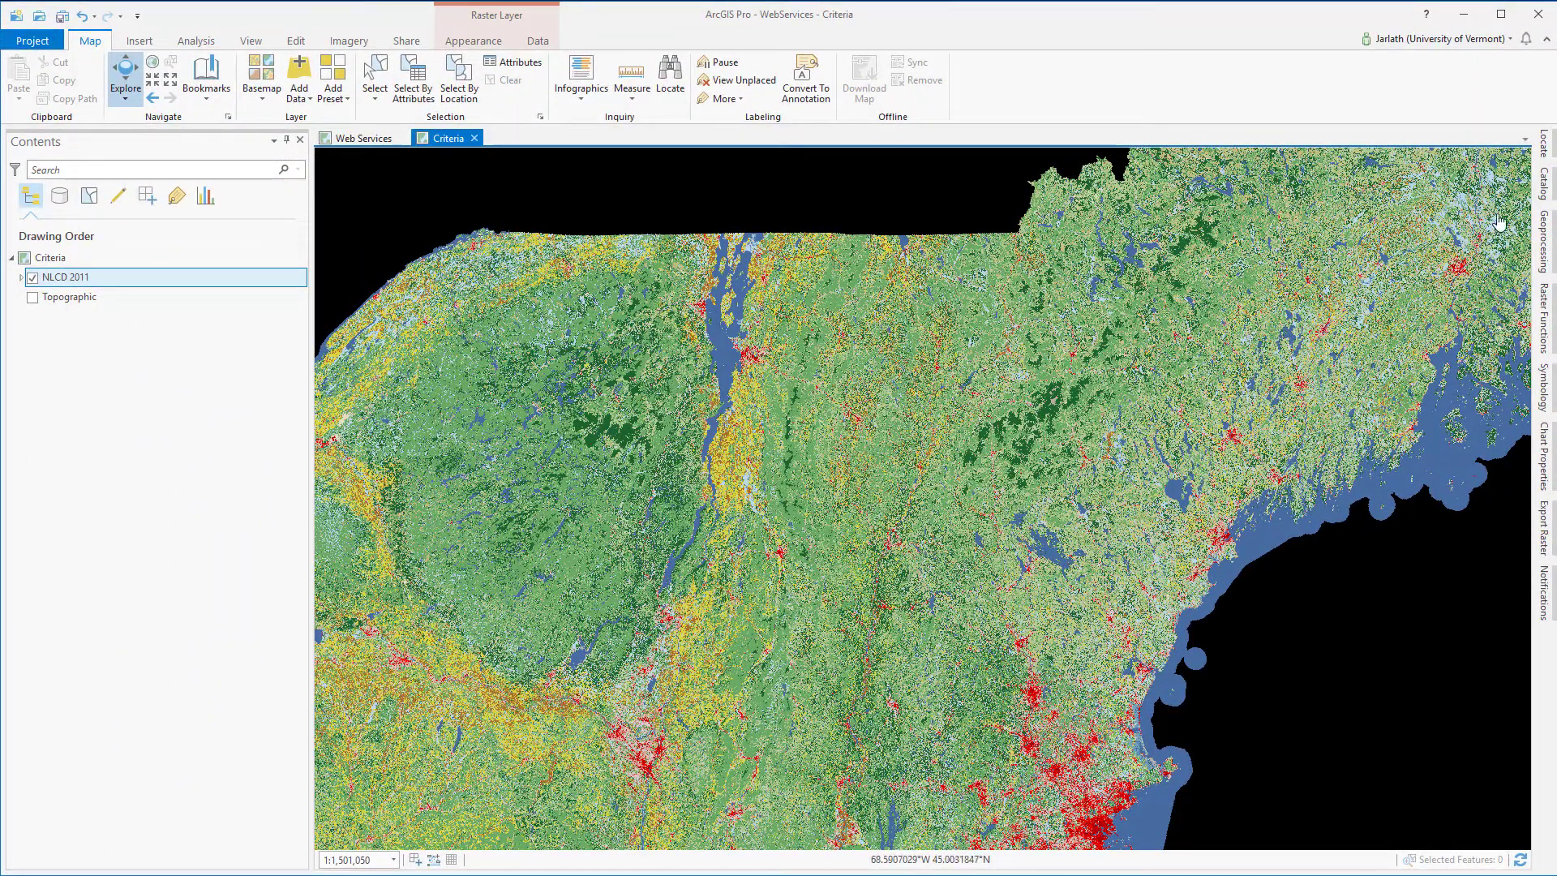
# - Add the dem_24 raster from the Catalog to the Criteria map
pyautogui.click(1545, 184)
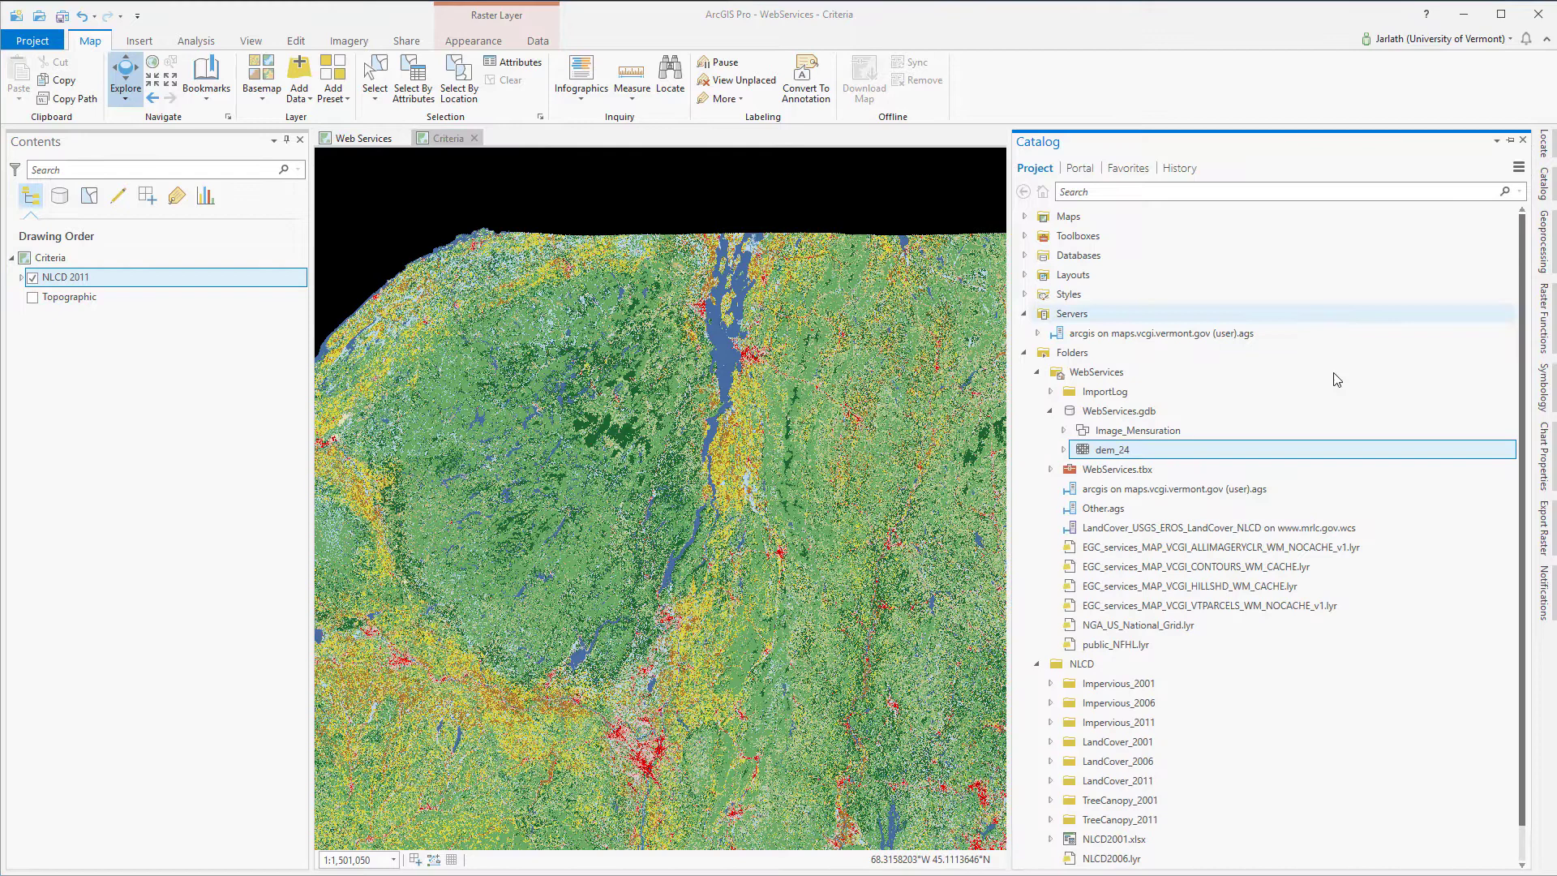
pyautogui.rightClick(1115, 451)
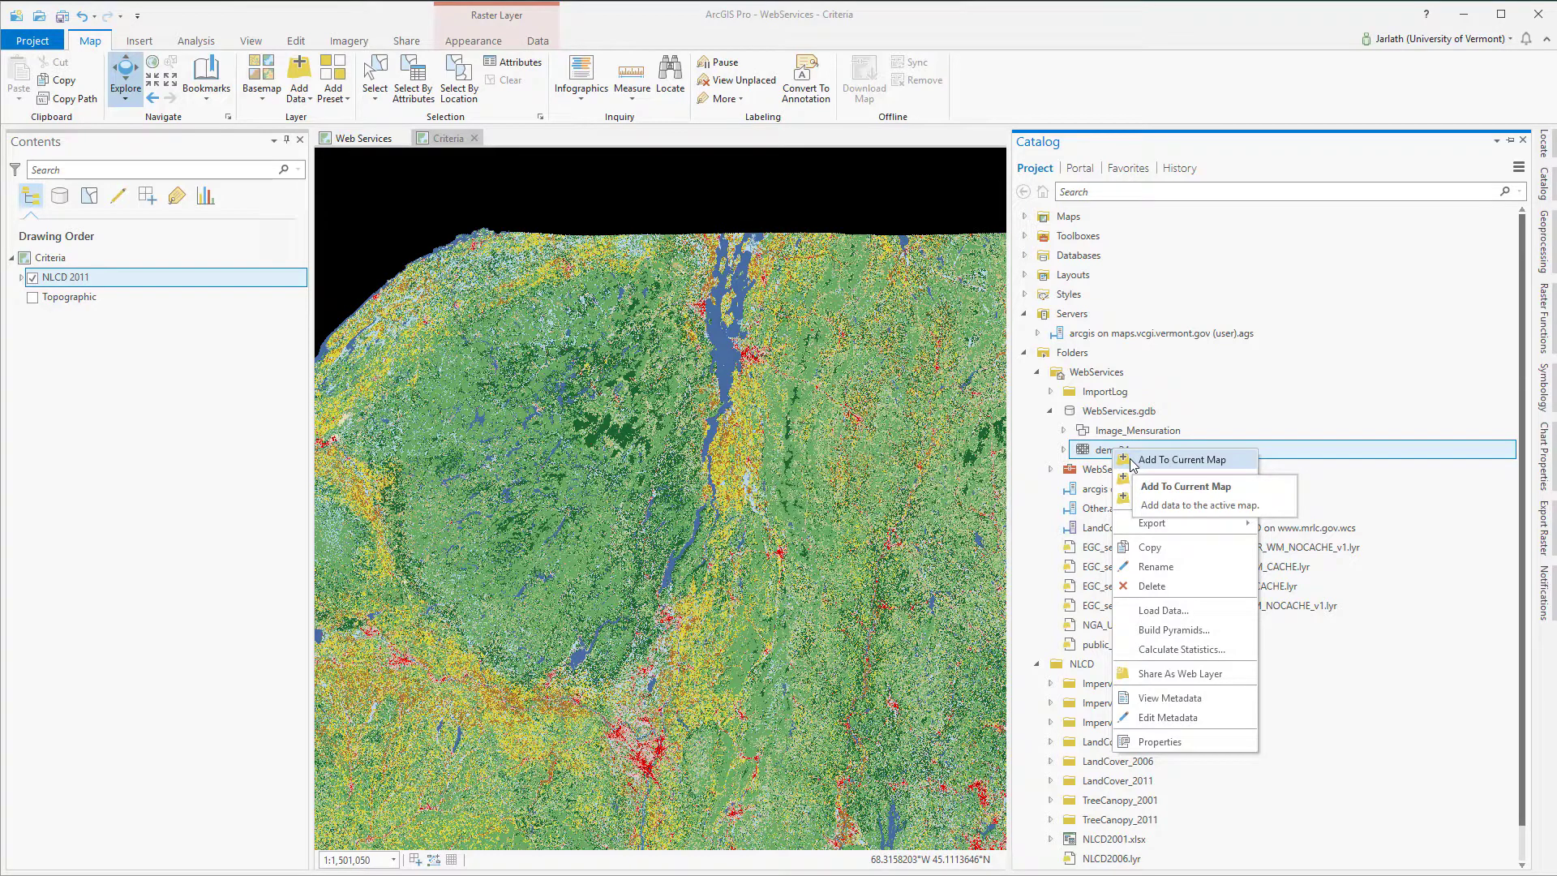
pyautogui.click(1181, 459)
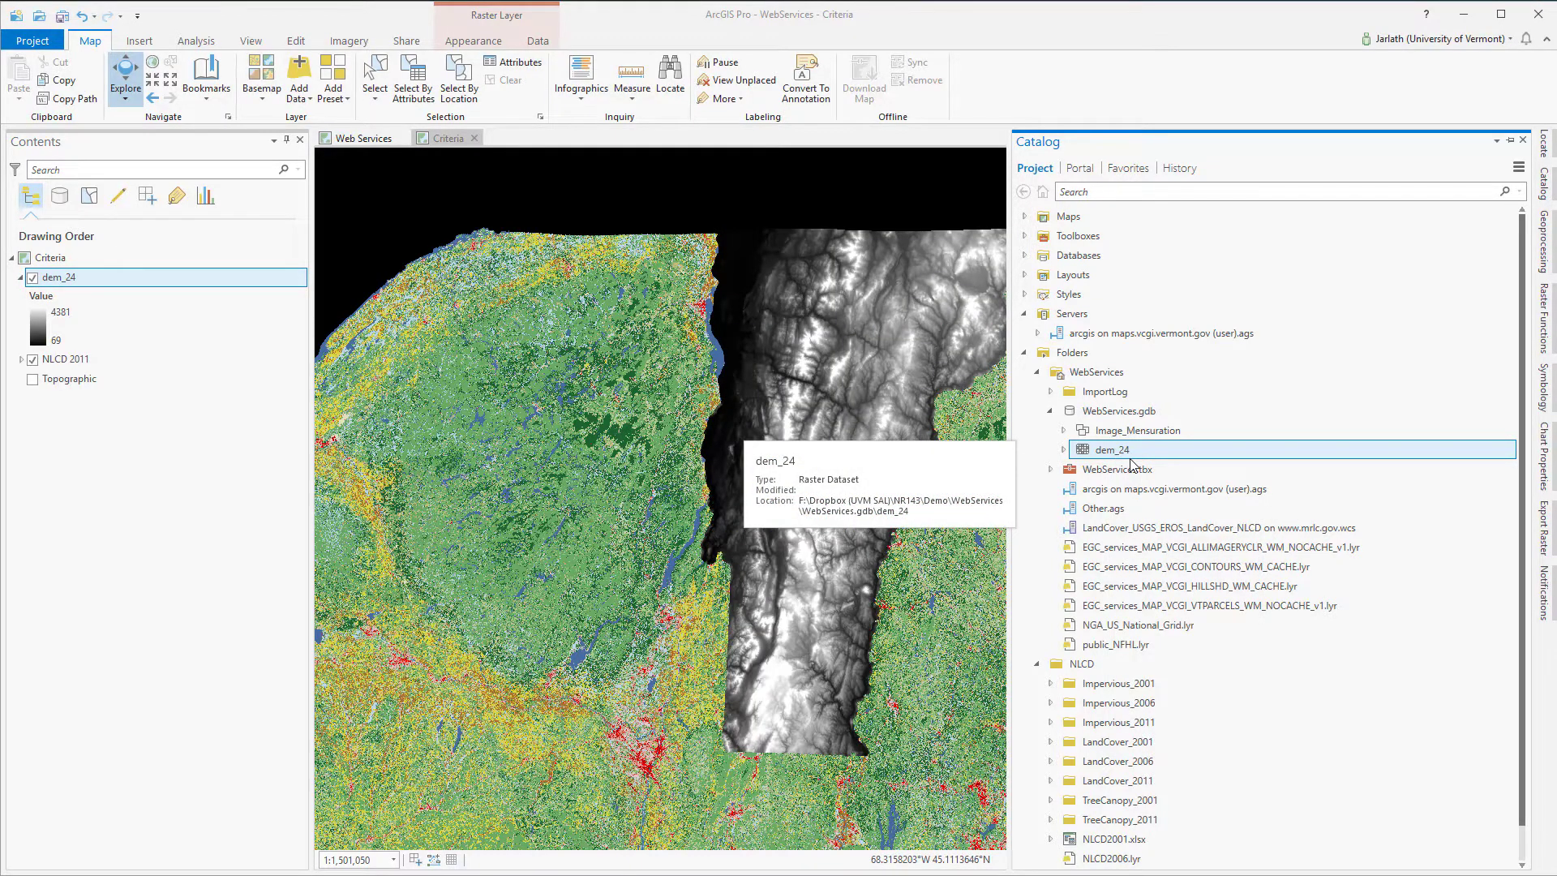
# - Add Town Boundaries from the VCGI_BASEMAP_SP_v2 map server to the current map
pyautogui.click(1038, 372)
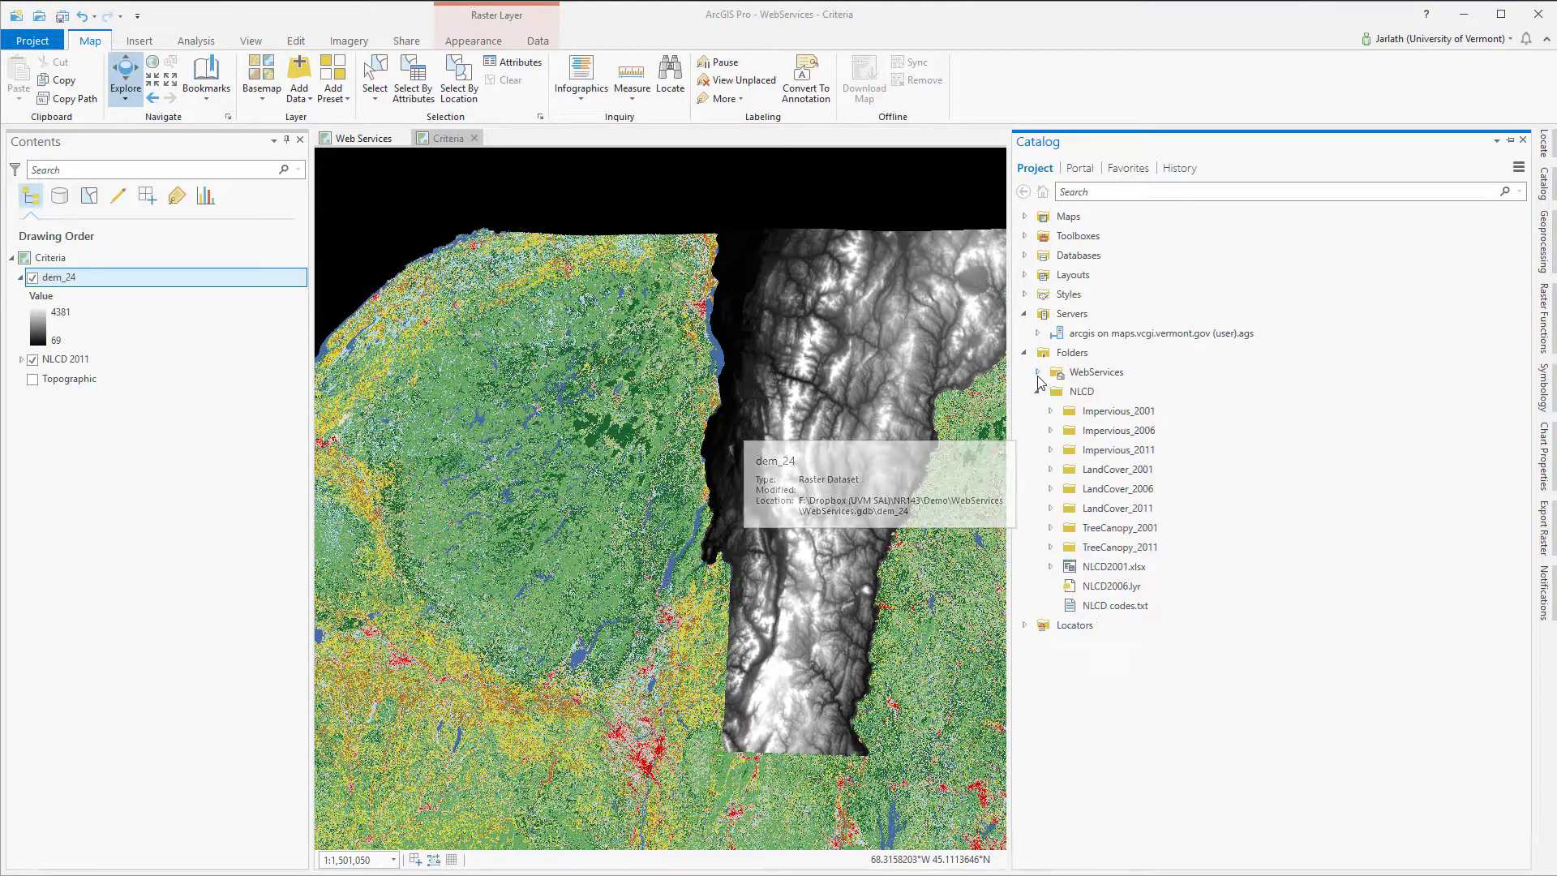
pyautogui.click(1038, 334)
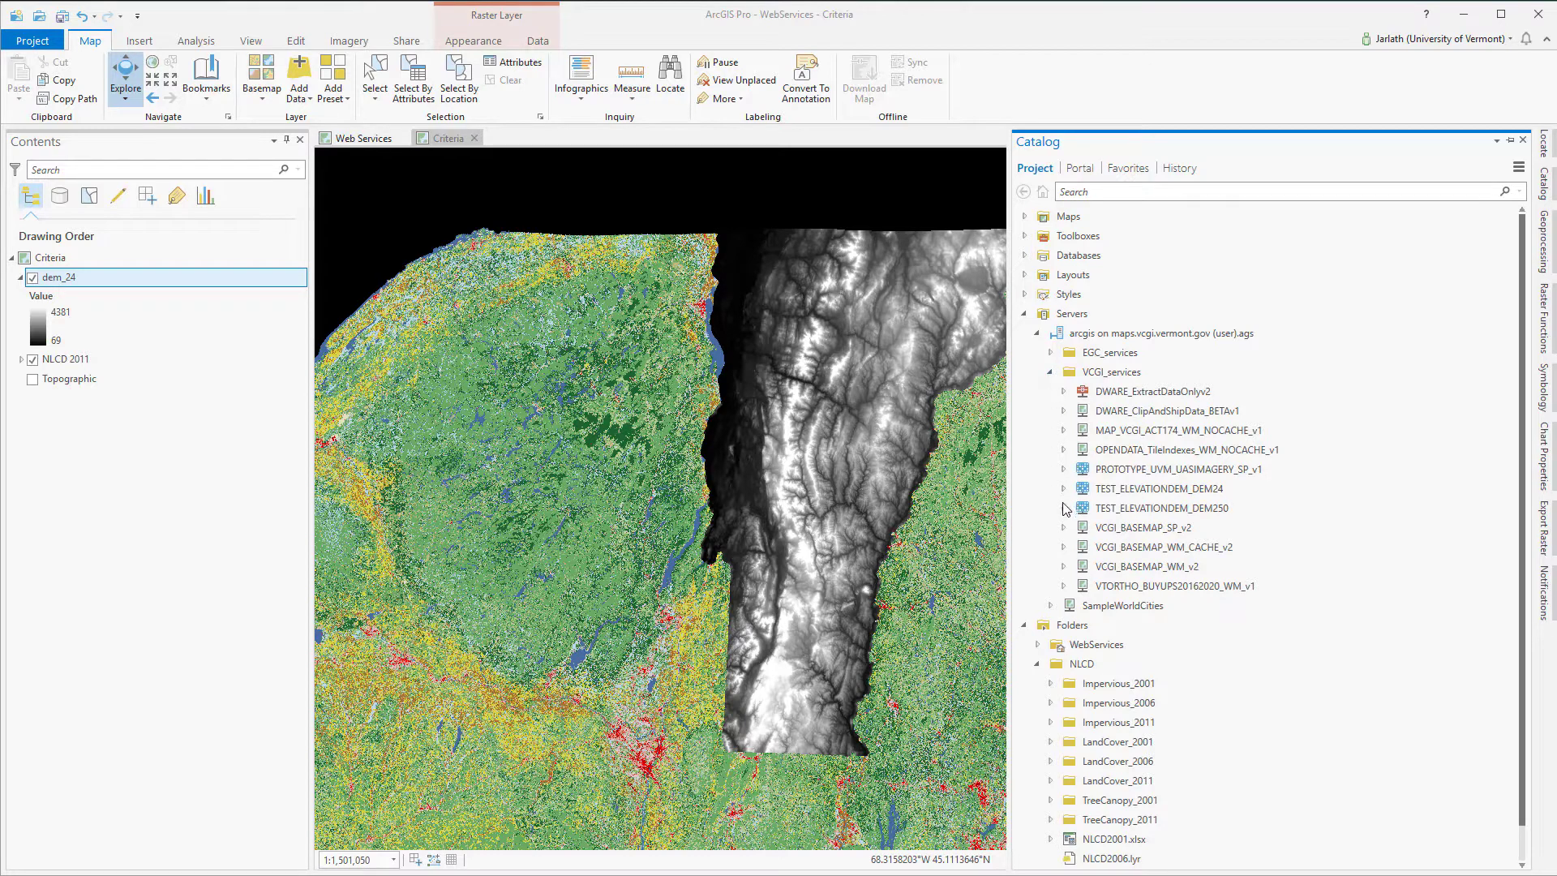
pyautogui.click(1063, 528)
pyautogui.scroll(-2, 1079, 540)
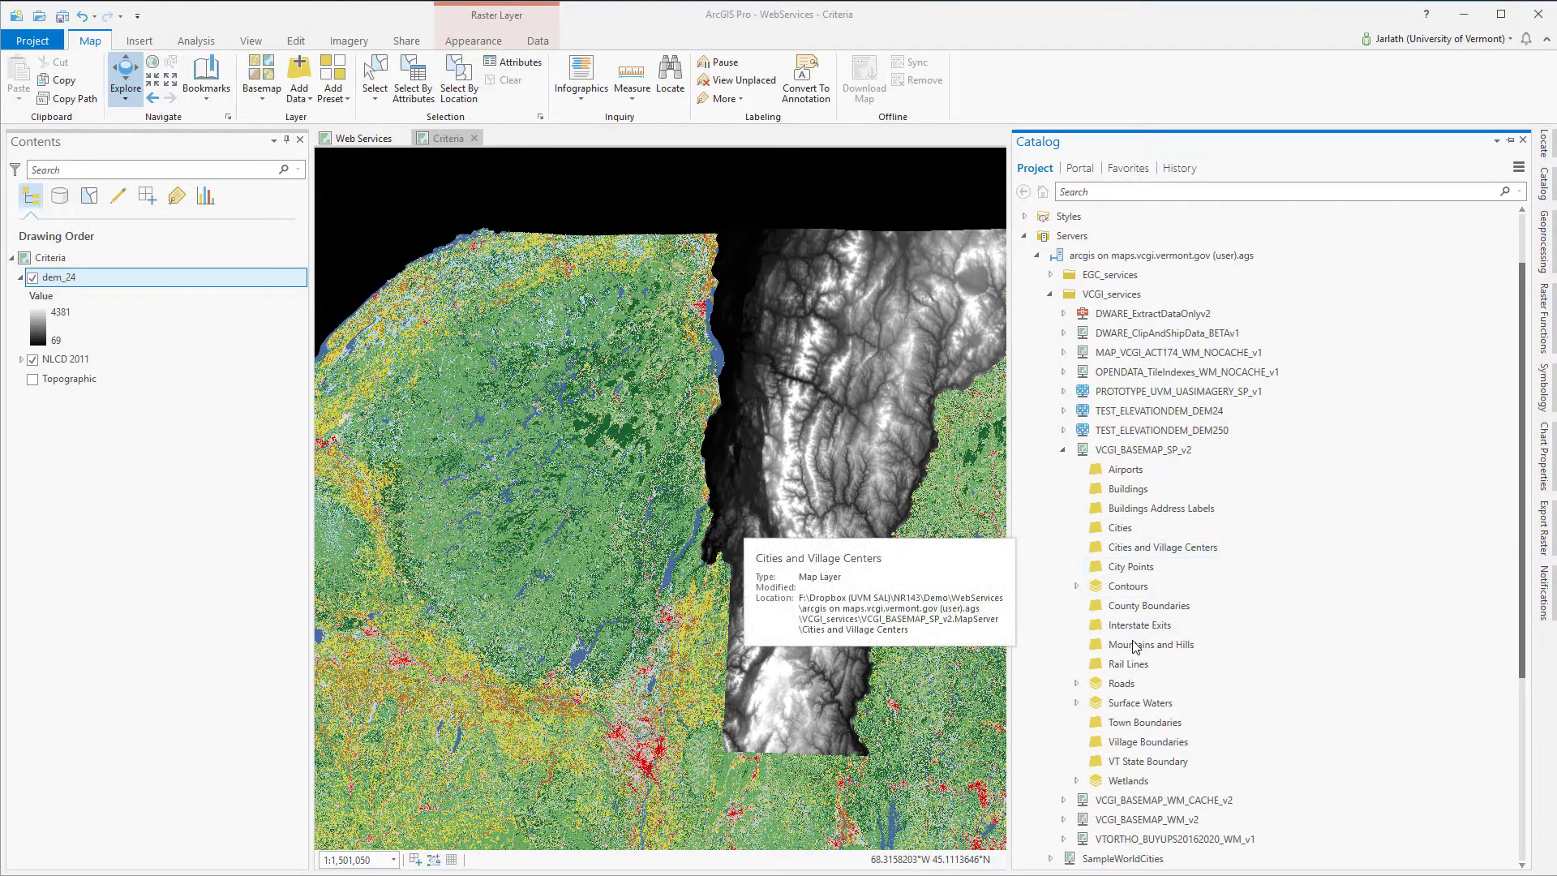
pyautogui.rightClick(1148, 728)
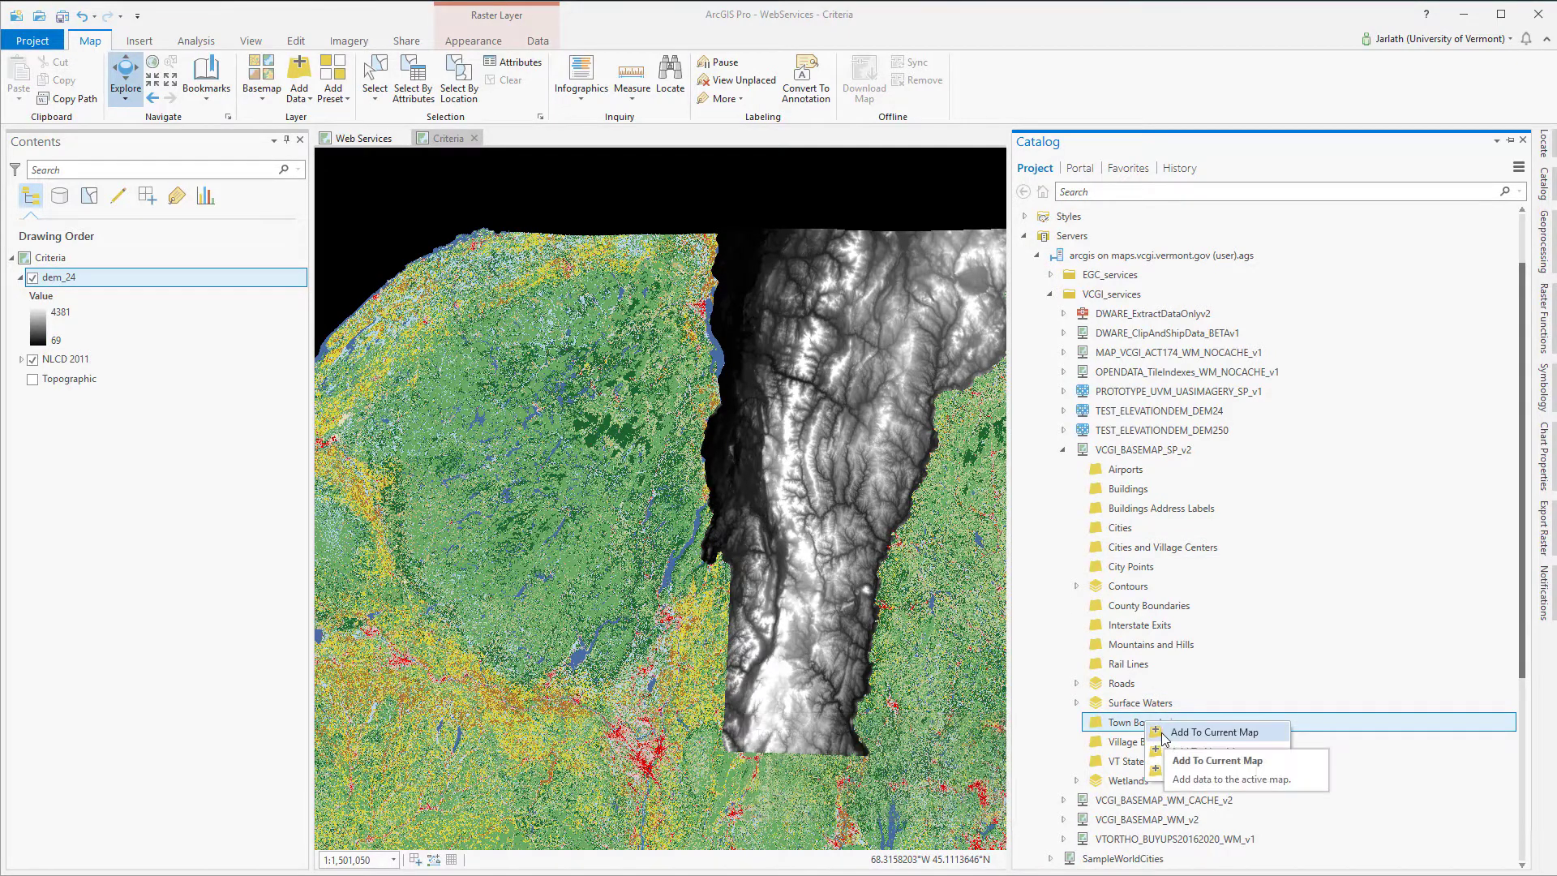
pyautogui.click(1166, 734)
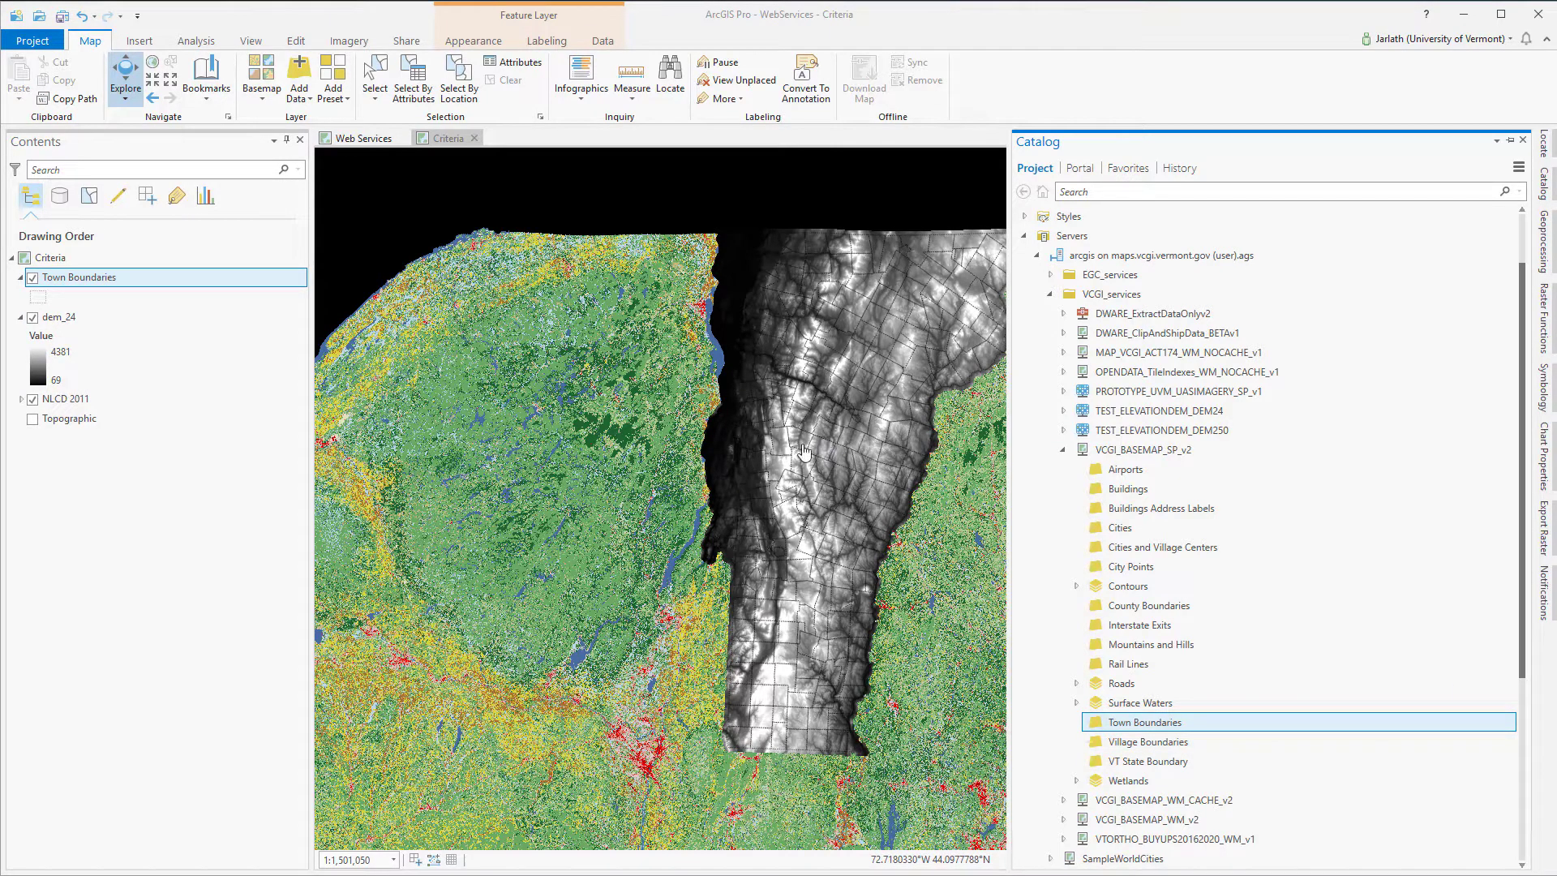
# - In the Criteria map properties, choose NAD 1983 StatePlane Vermont FIPS 4400 as the coordinate system
pyautogui.rightClick(62, 265)
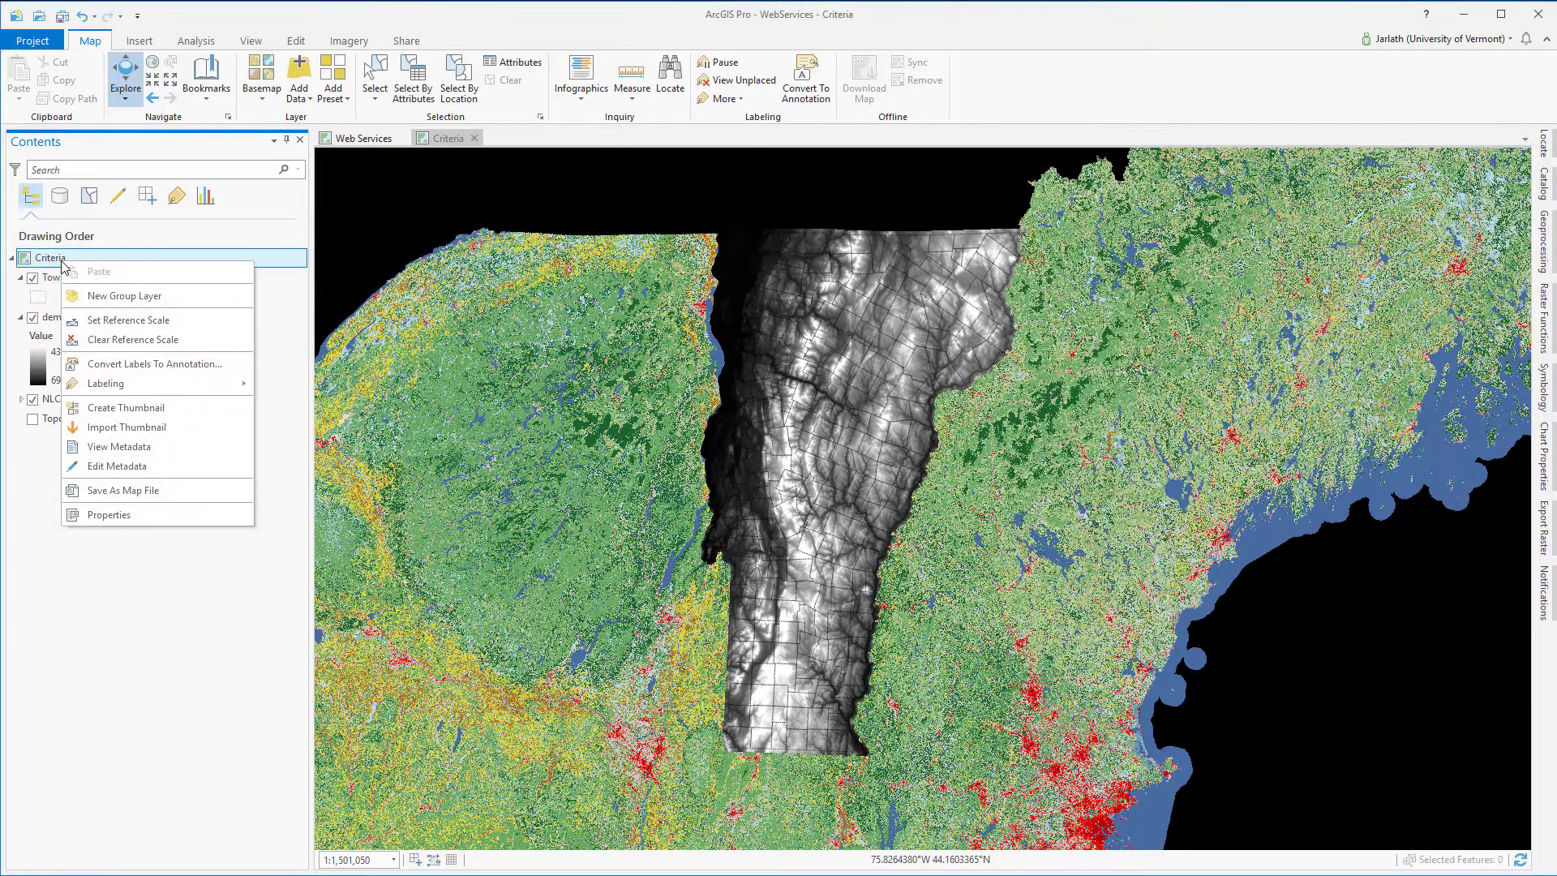
pyautogui.click(109, 514)
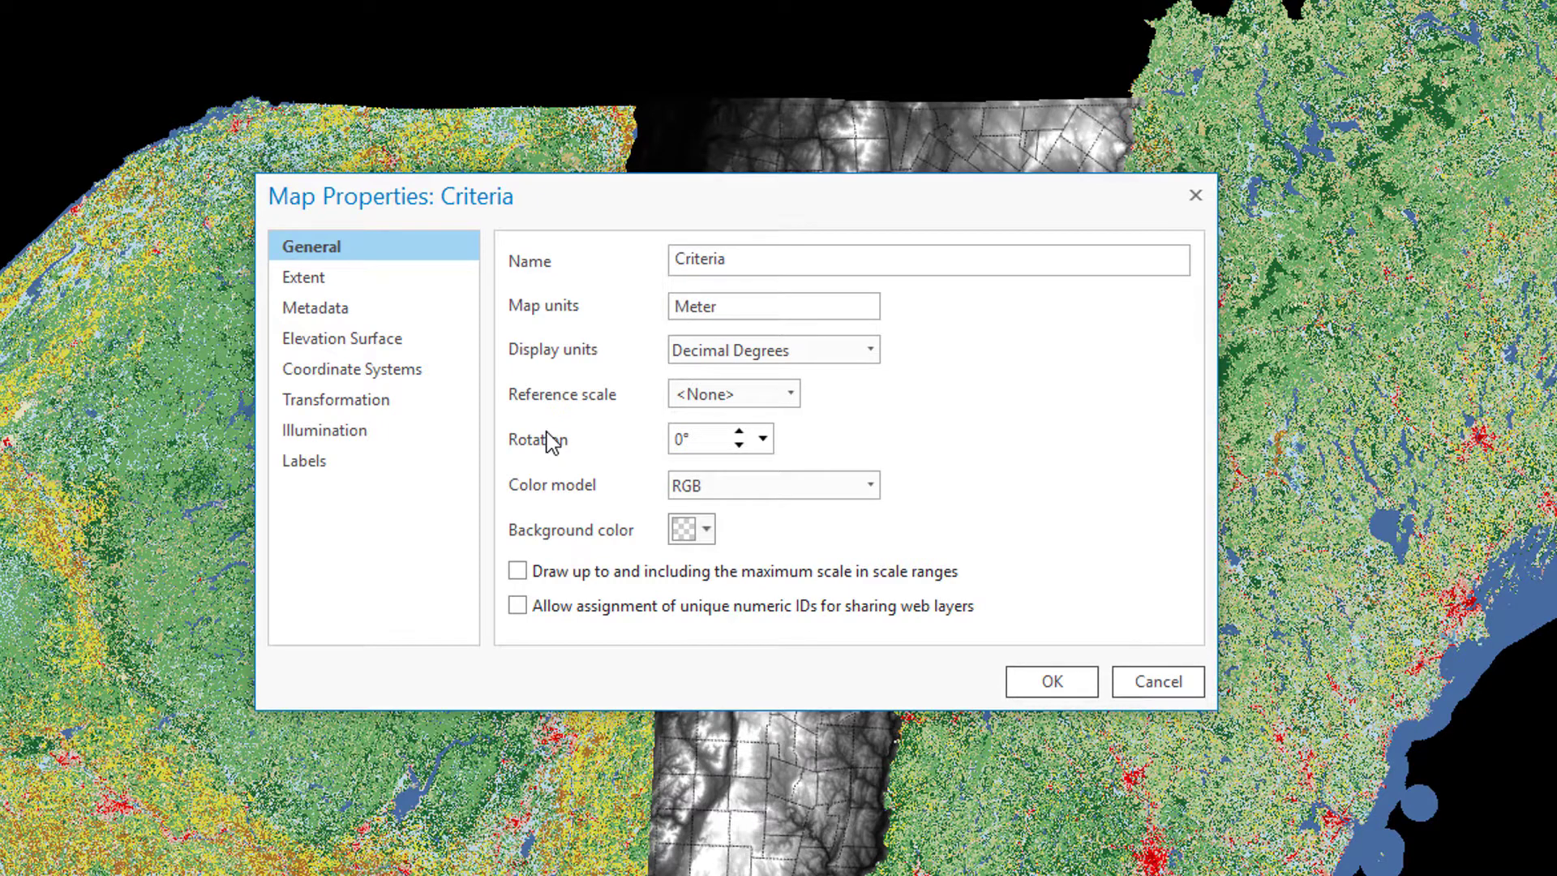
pyautogui.click(410, 374)
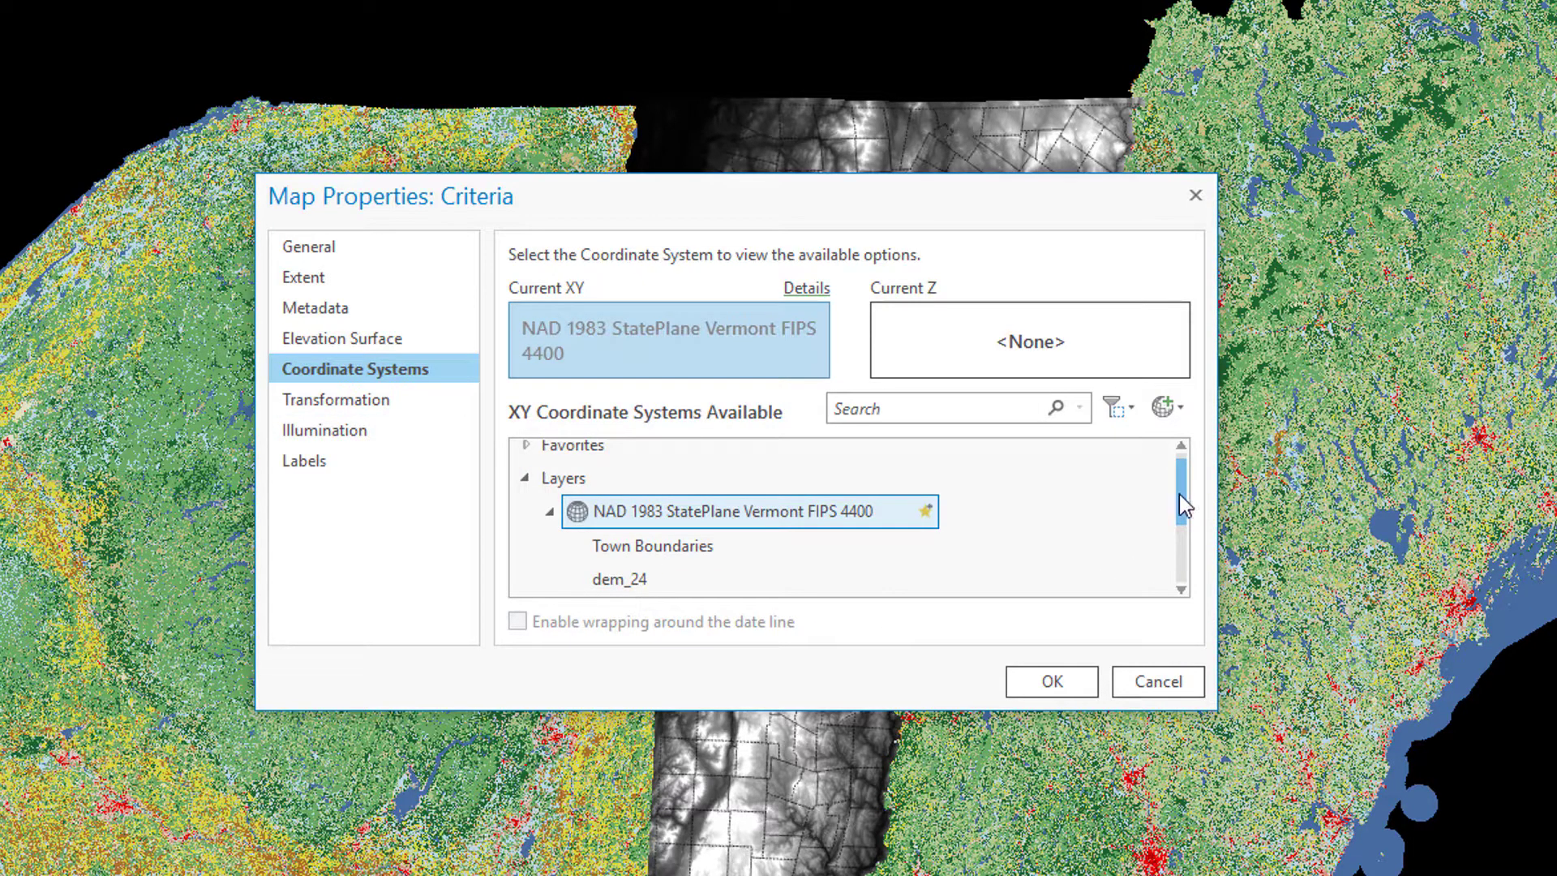
pyautogui.moveTo(1177, 494)
pyautogui.mouseDown()
pyautogui.moveTo(1175, 528)
pyautogui.moveTo(1171, 506)
pyautogui.mouseUp()
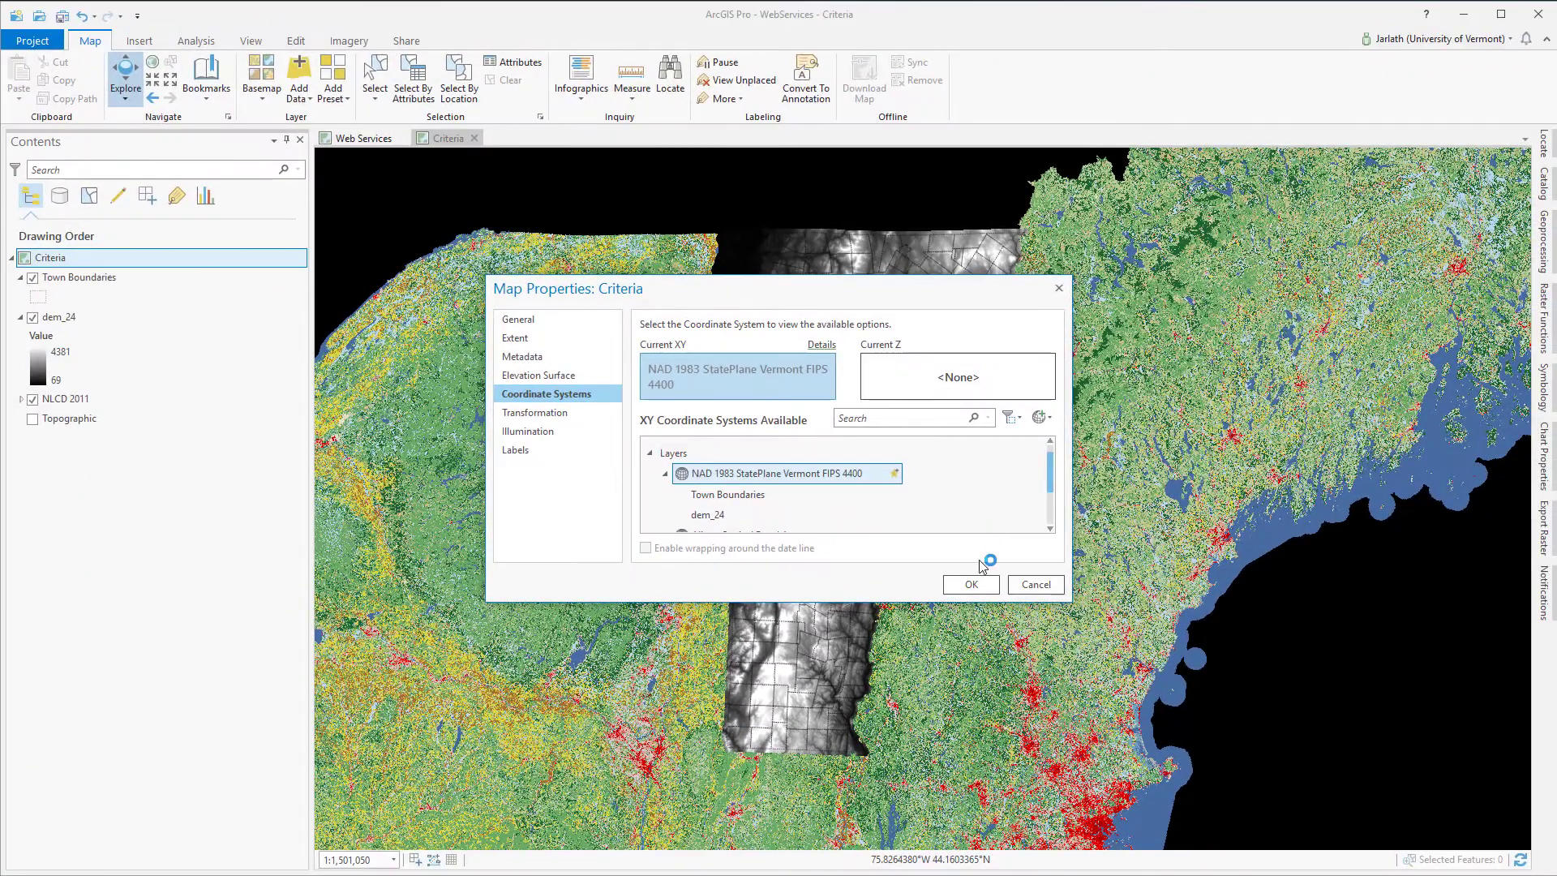
pyautogui.click(973, 584)
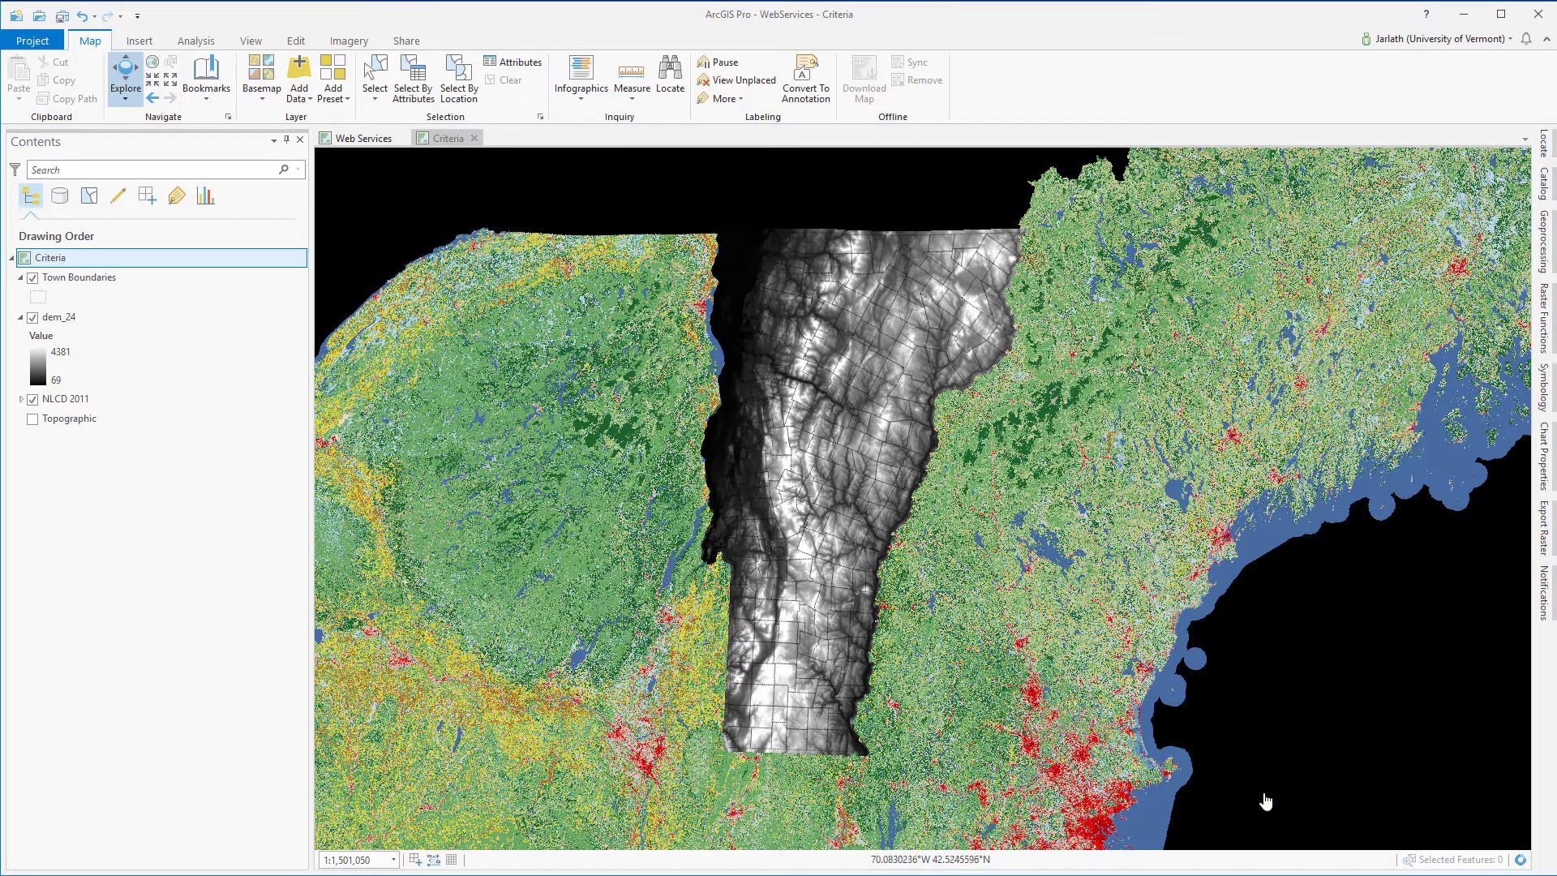
# - Run the Clip raster function on NLCD 2011 with Town Boundaries geometry as a new layer
pyautogui.click(197, 43)
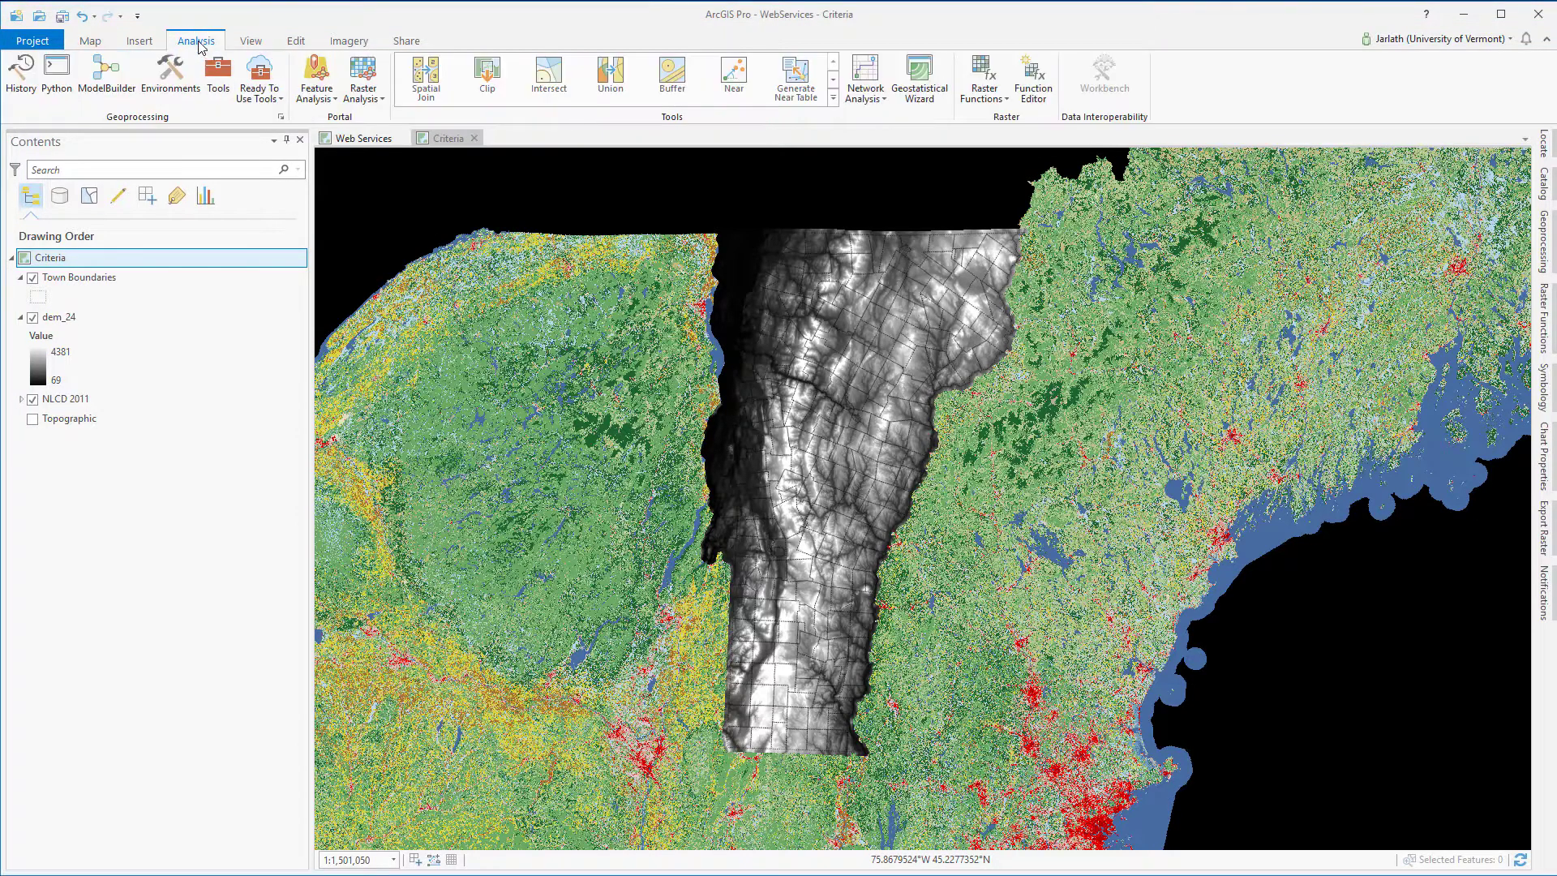
pyautogui.click(985, 68)
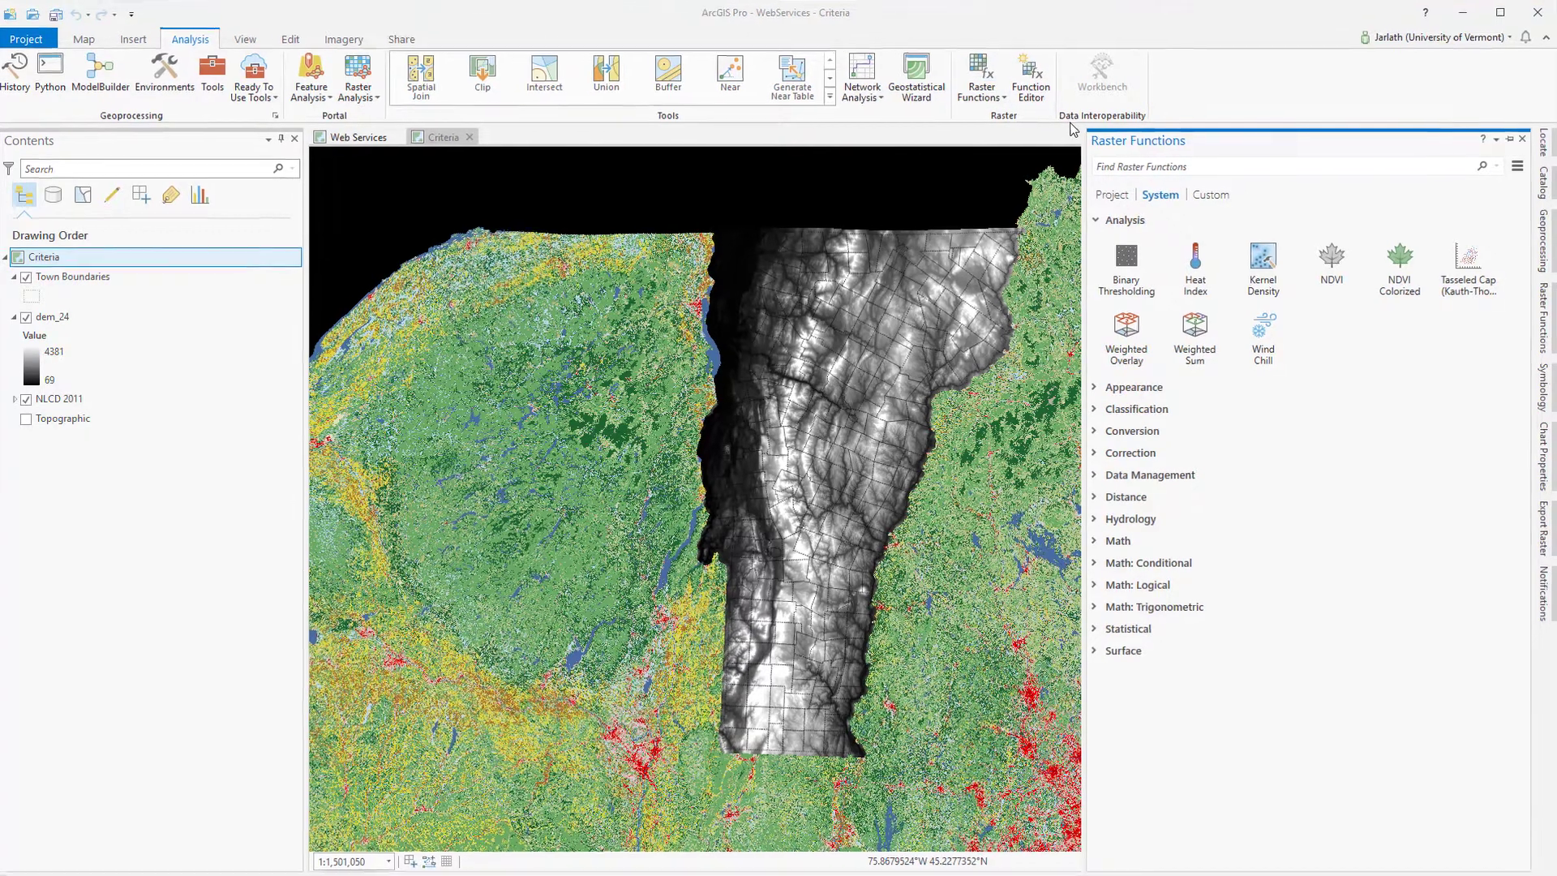
pyautogui.write('clip')
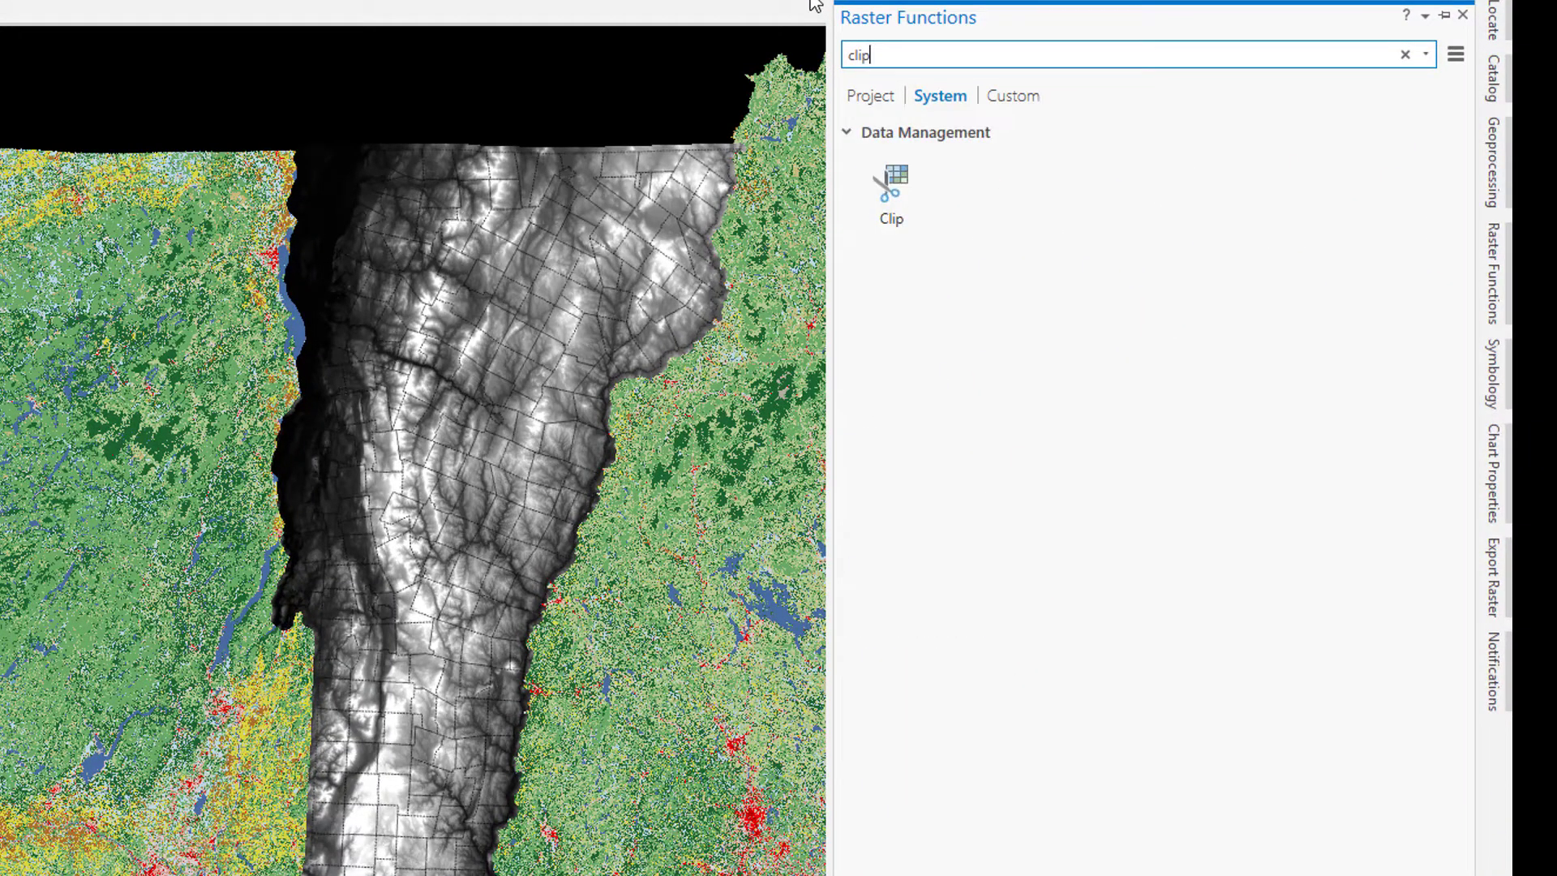
pyautogui.click(897, 194)
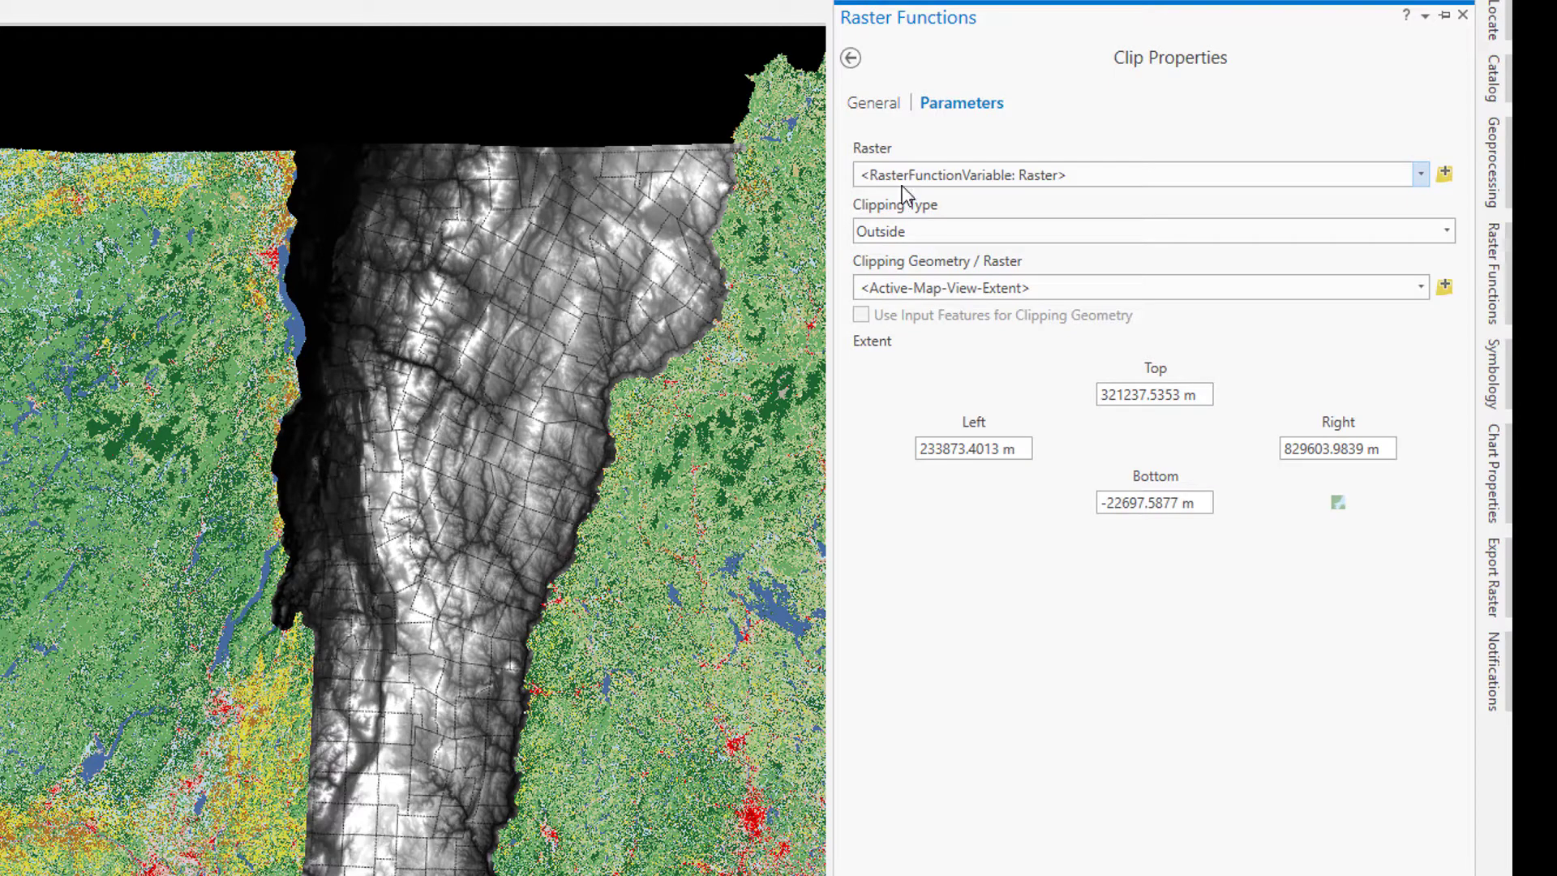
pyautogui.click(1420, 174)
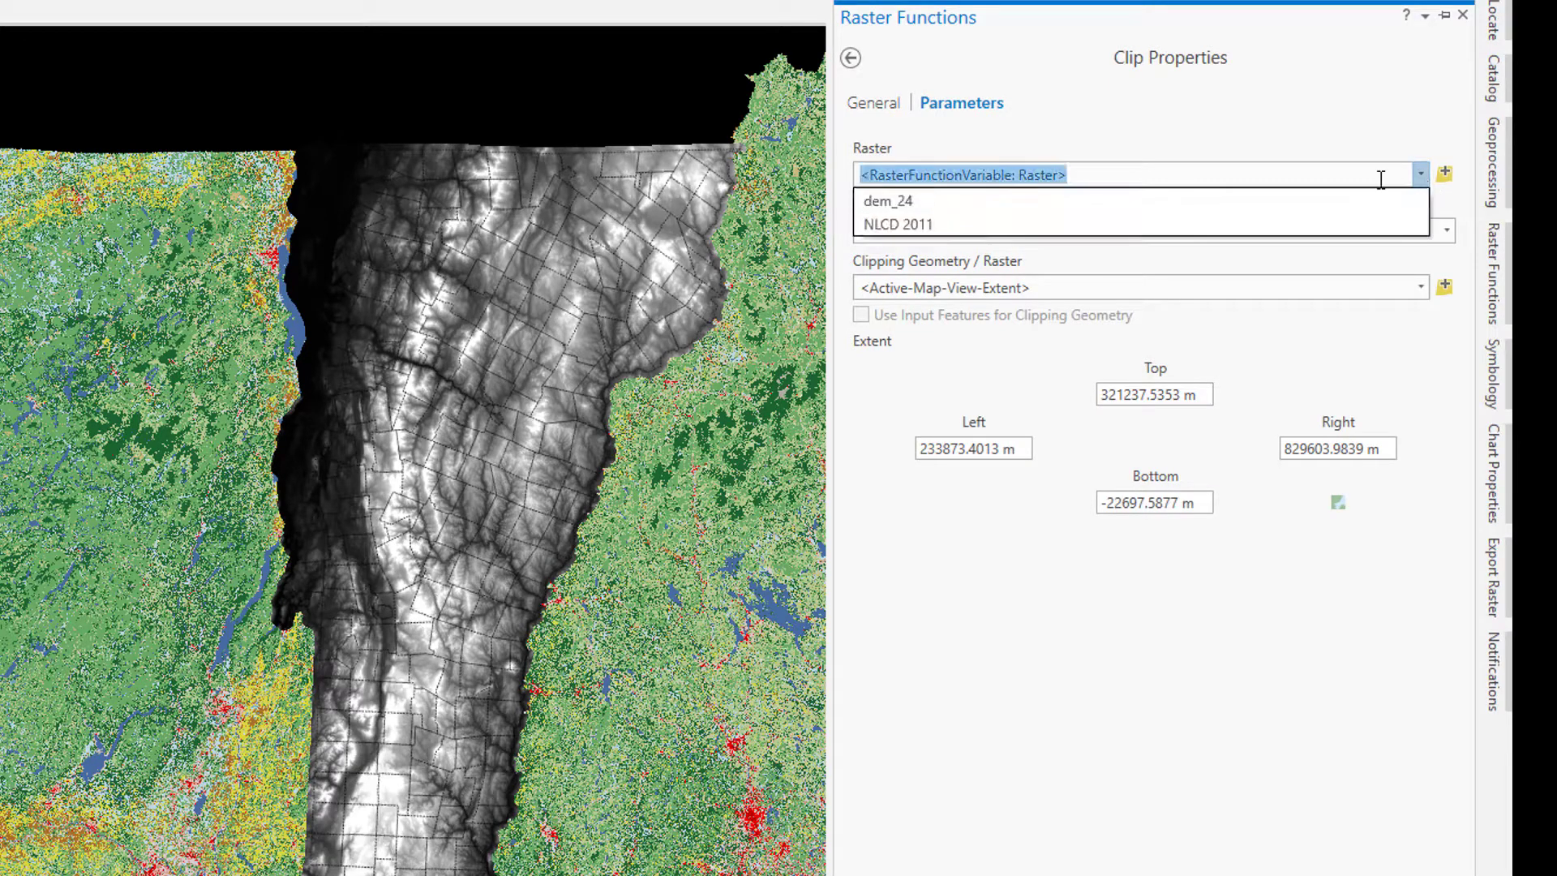
pyautogui.click(1270, 224)
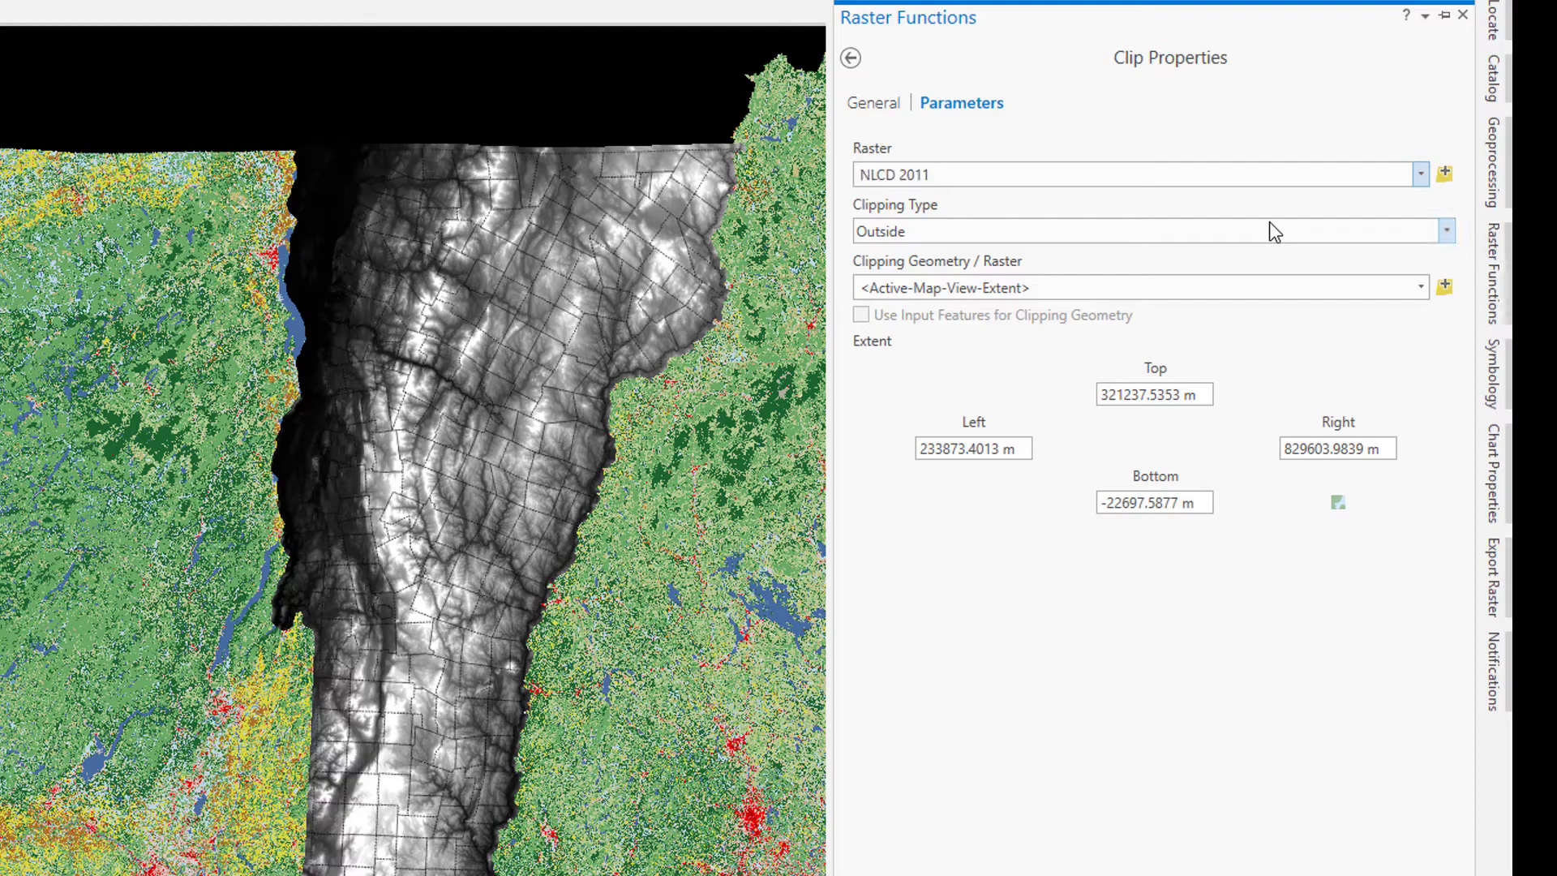
pyautogui.click(1420, 287)
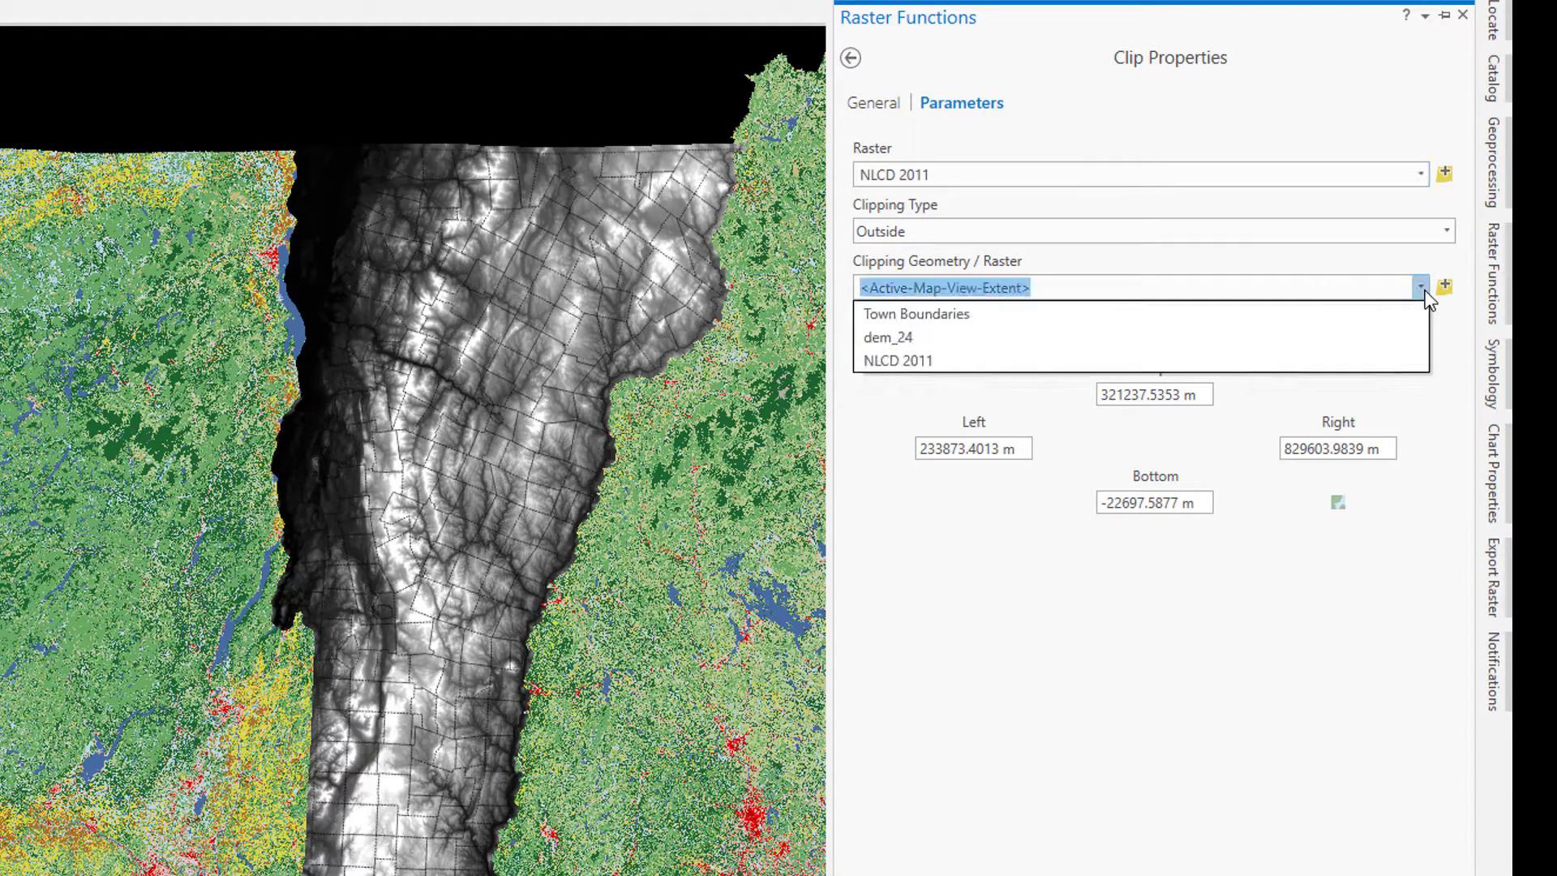
pyautogui.click(1248, 320)
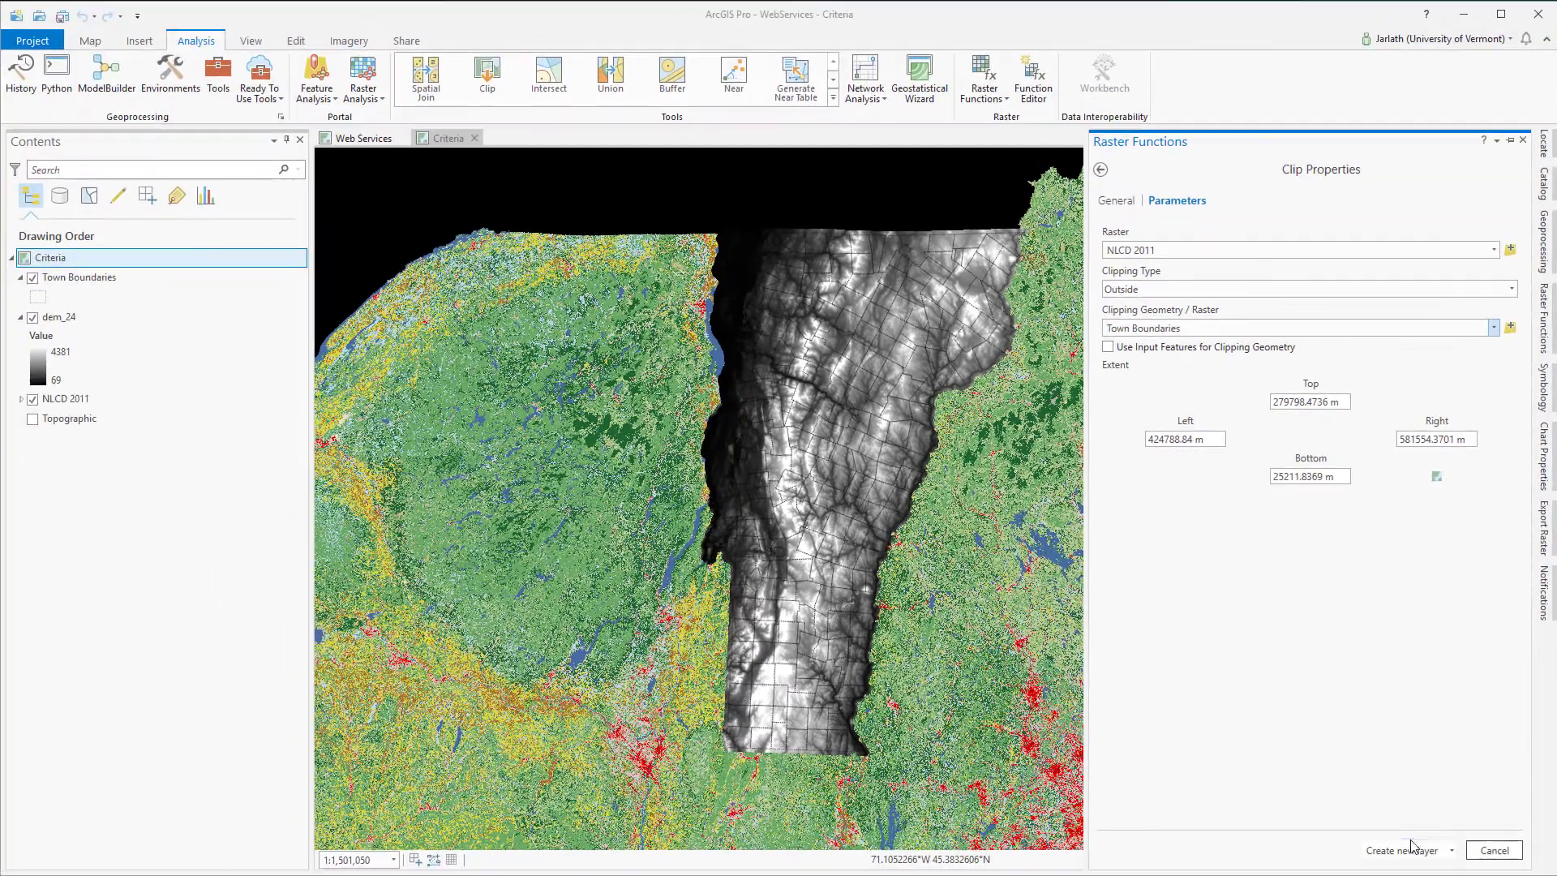
pyautogui.click(1412, 848)
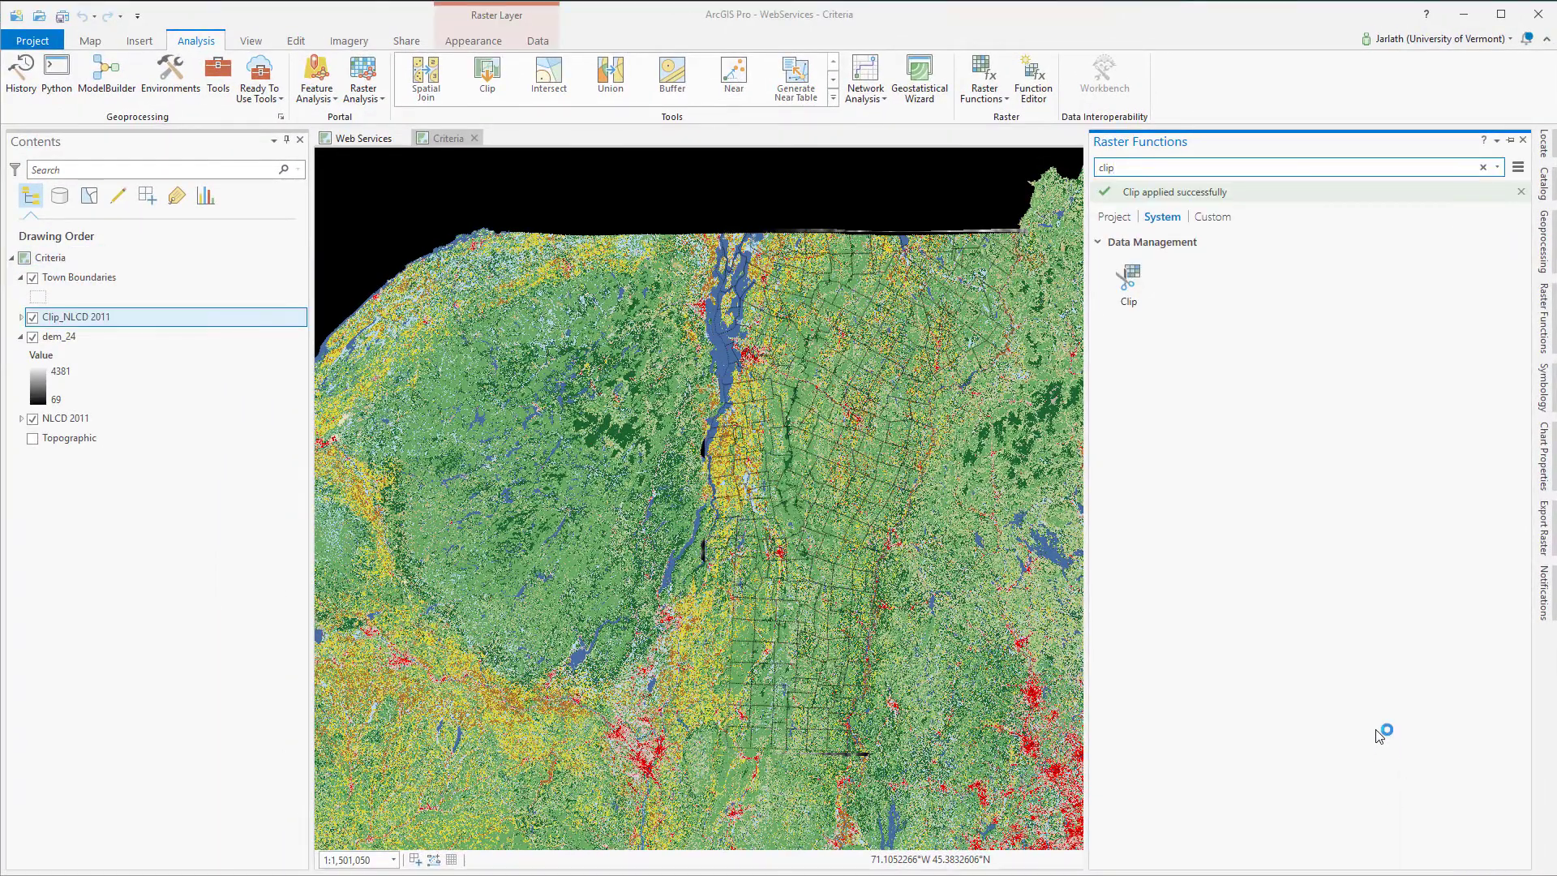
# - Hide the original NLCD 2011 layer and remove it from the Contents pane
pyautogui.click(33, 419)
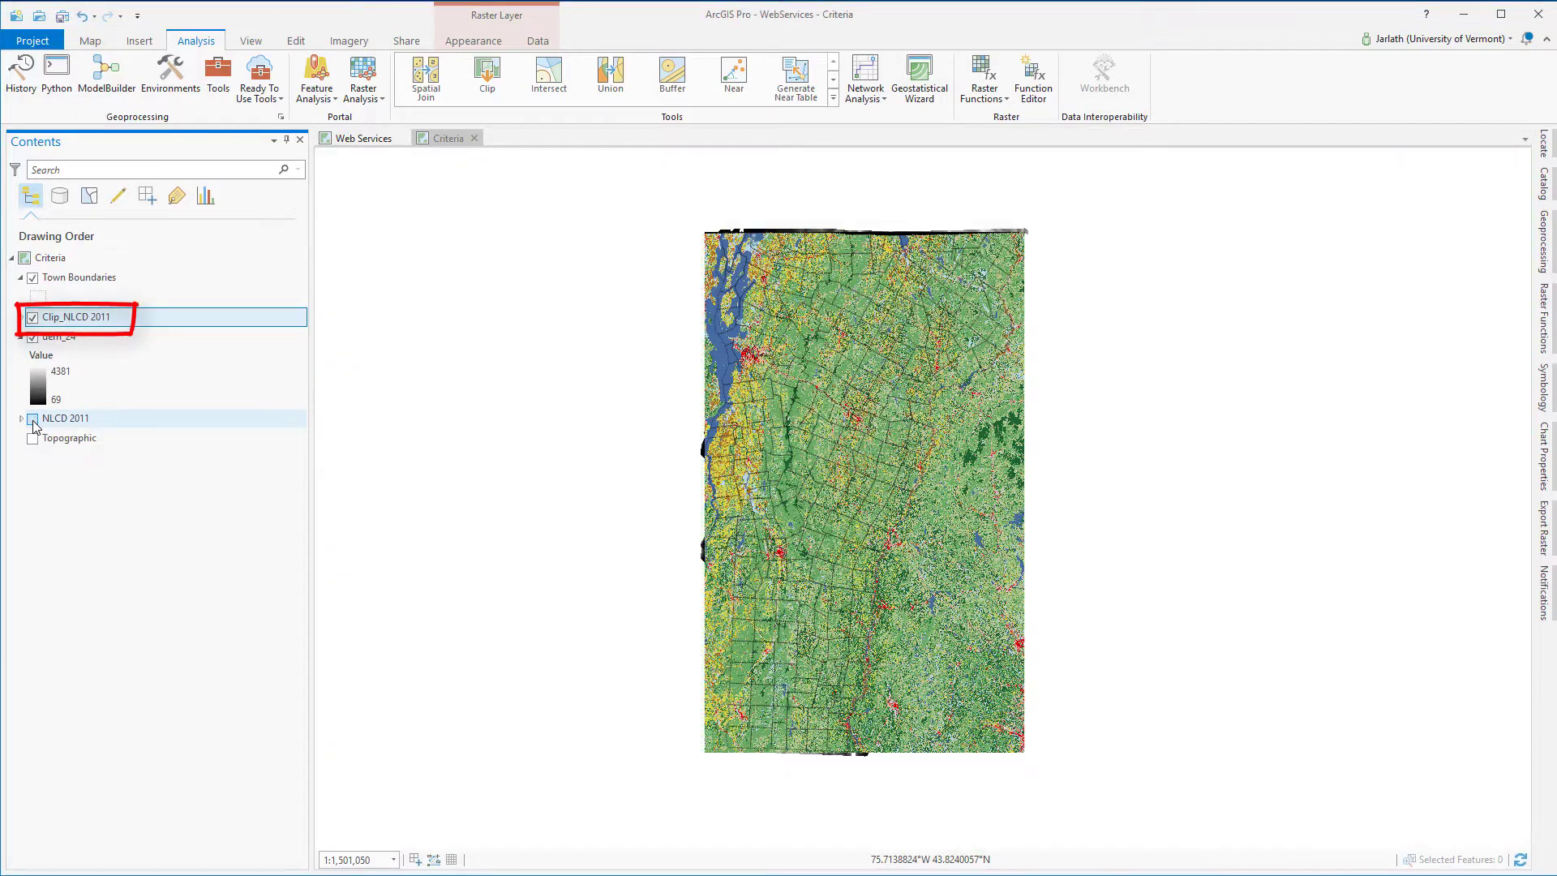
pyautogui.rightClick(50, 420)
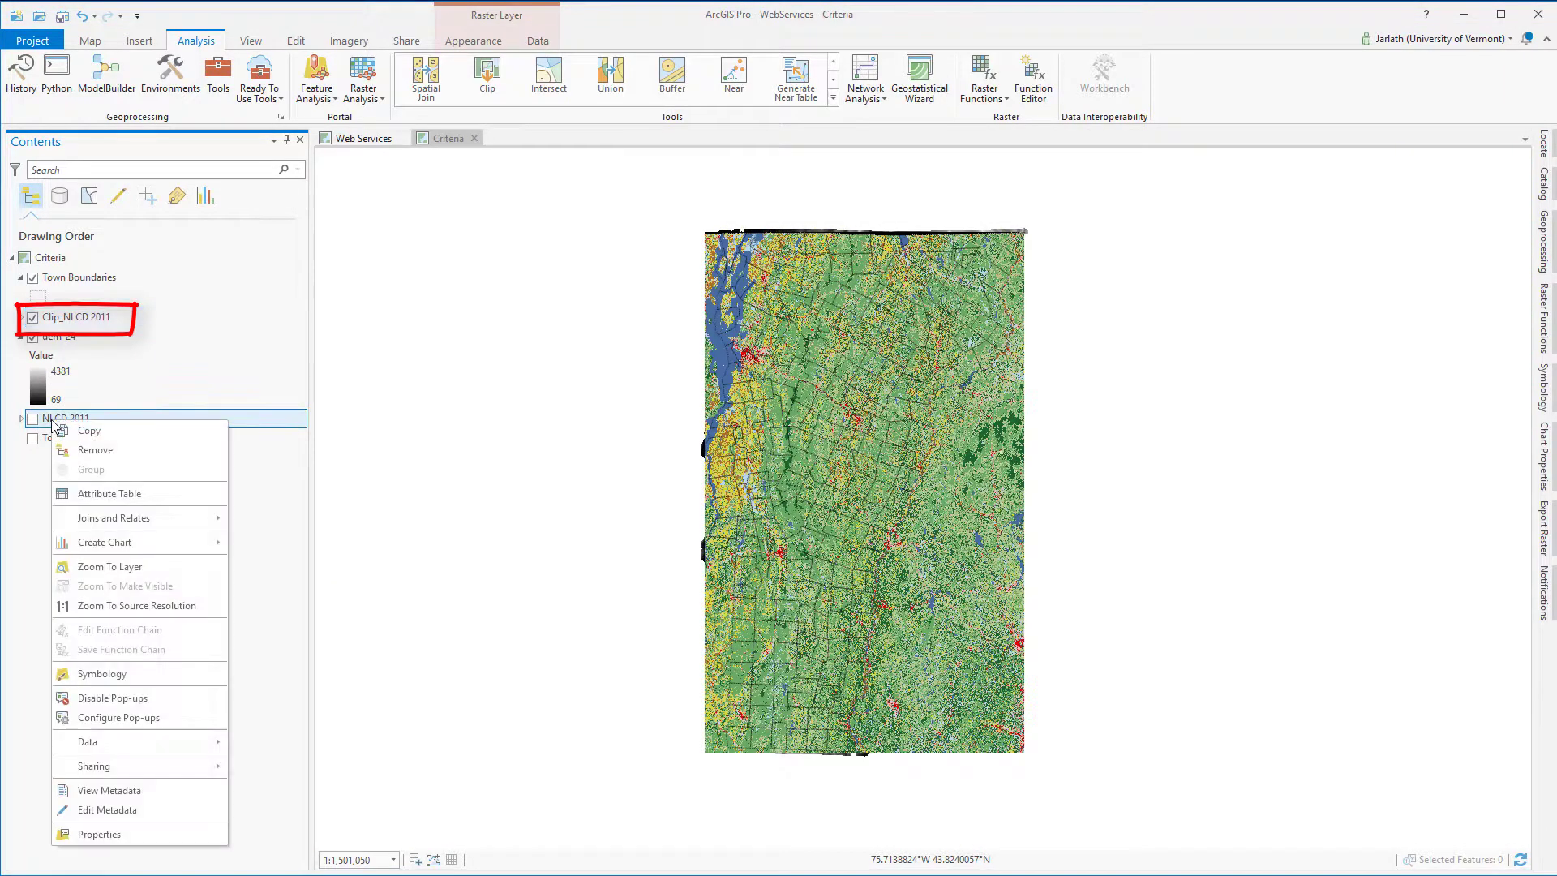
pyautogui.click(82, 451)
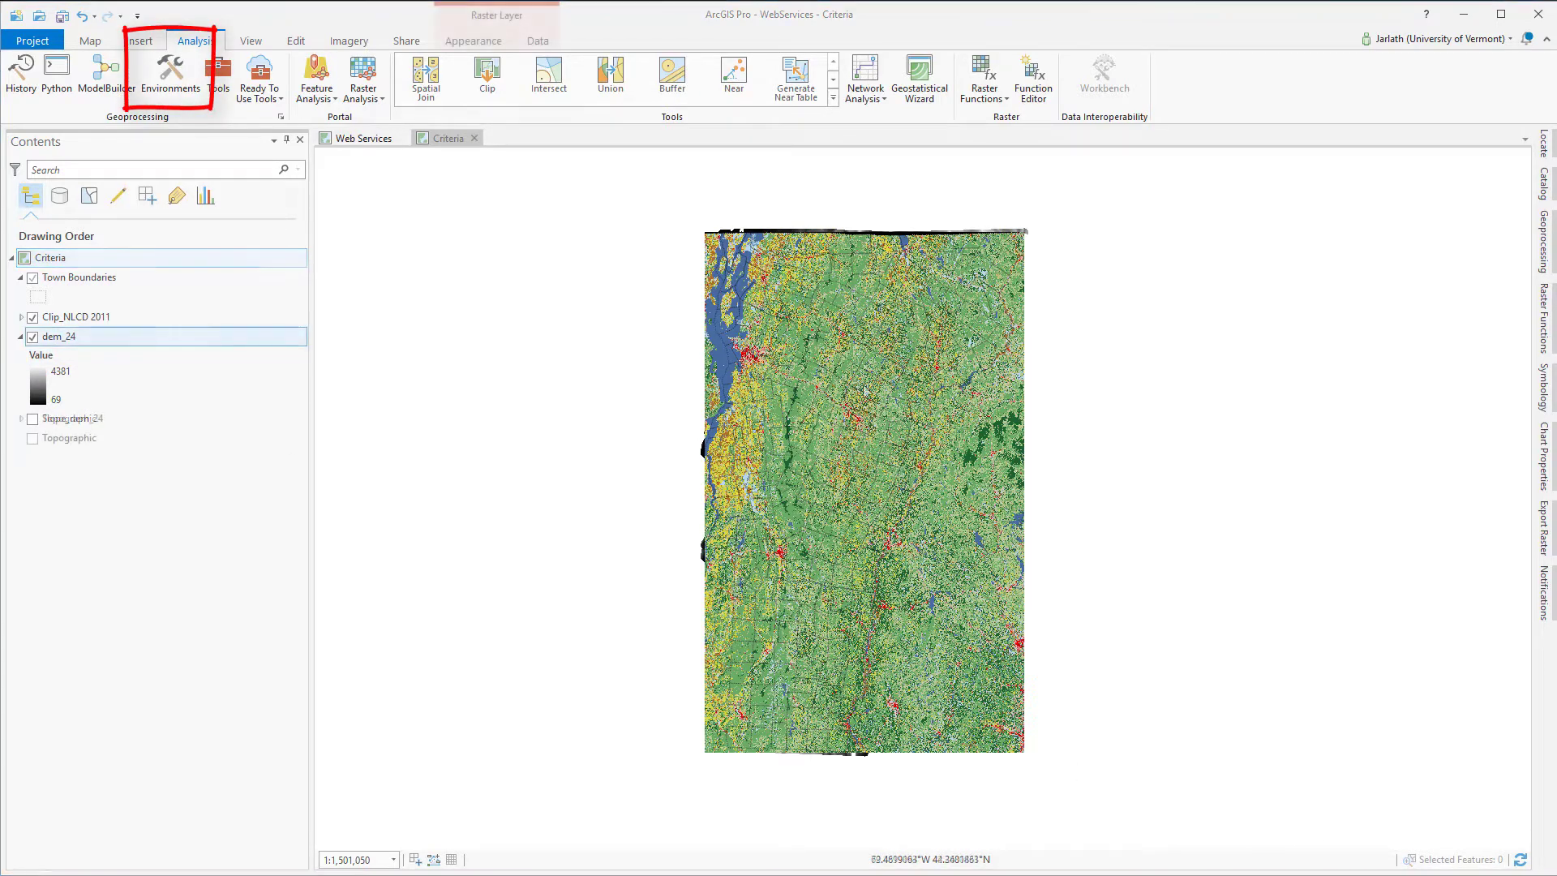
# - Set the Extent, Snap Raster and Cell Size environments to dem_24, giving cell size 30
pyautogui.click(167, 77)
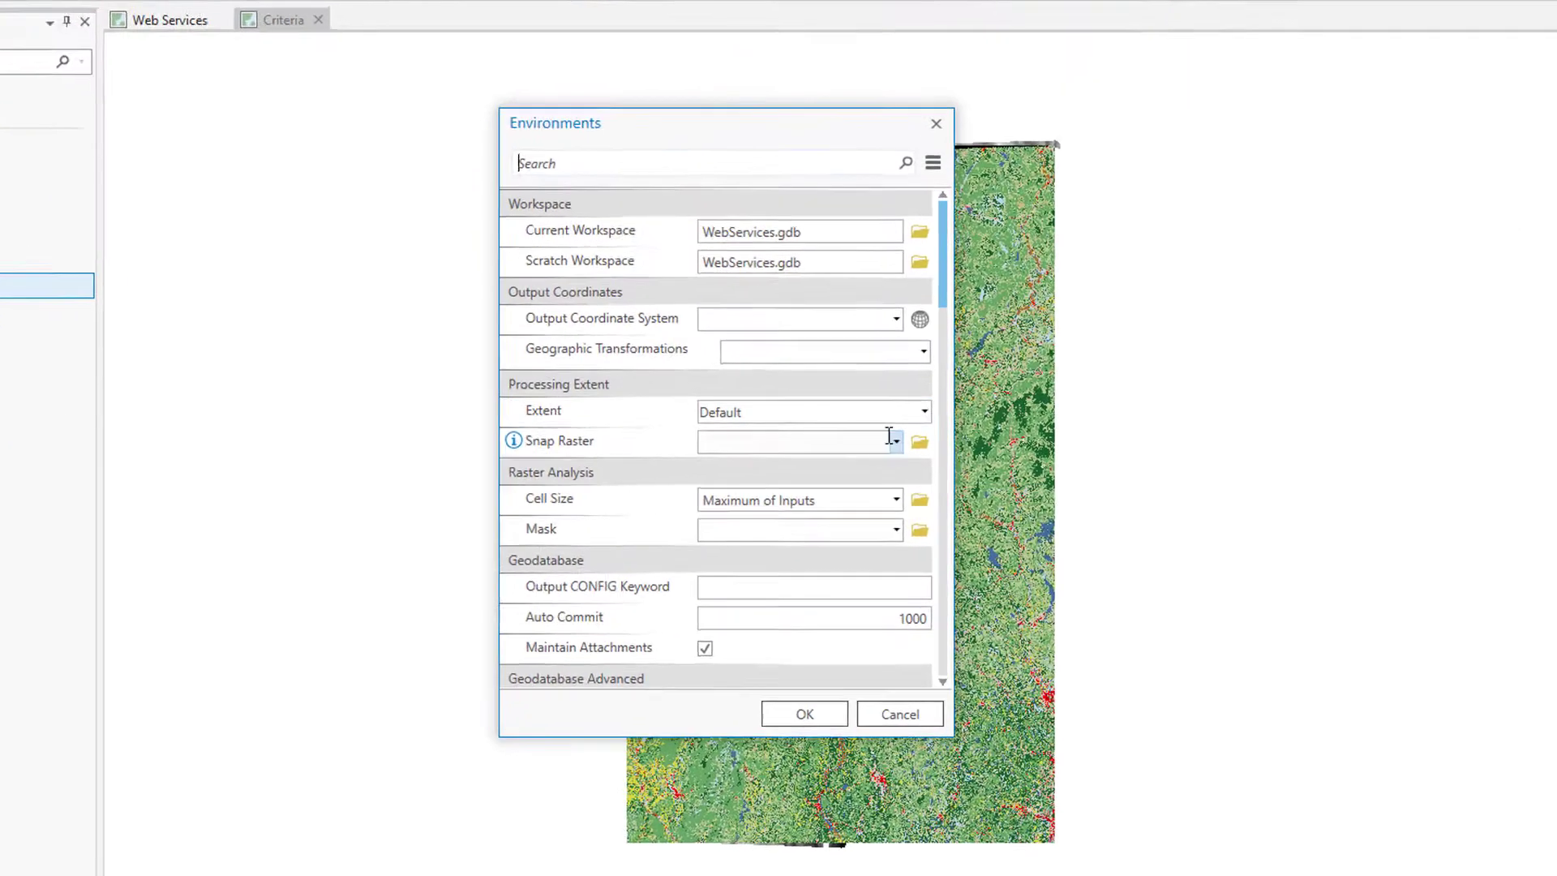
pyautogui.click(925, 411)
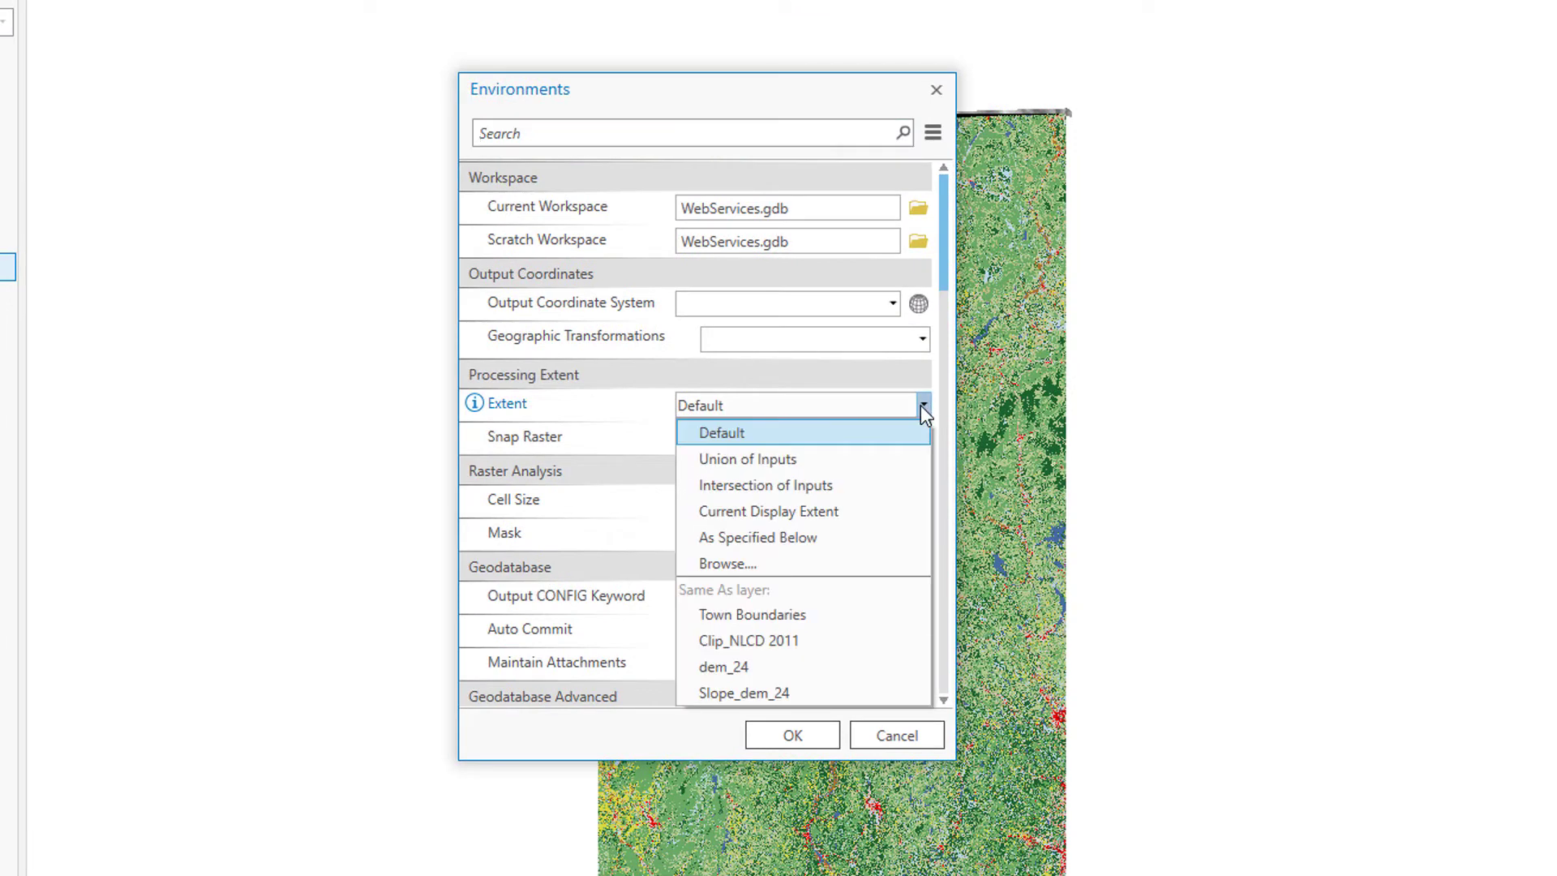
pyautogui.click(785, 658)
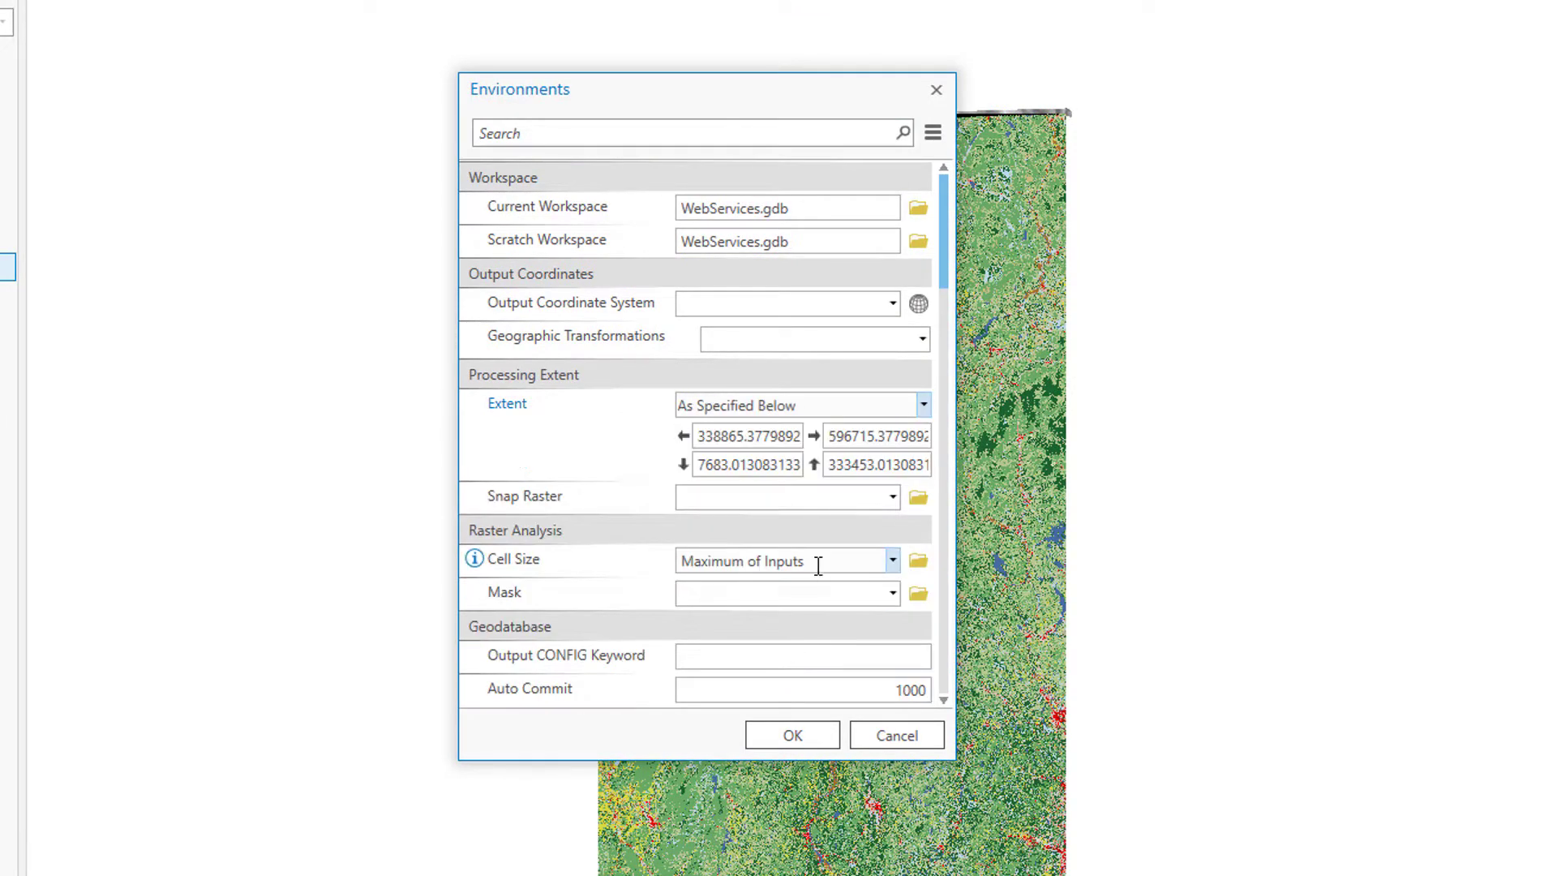
pyautogui.scroll(-1, 818, 566)
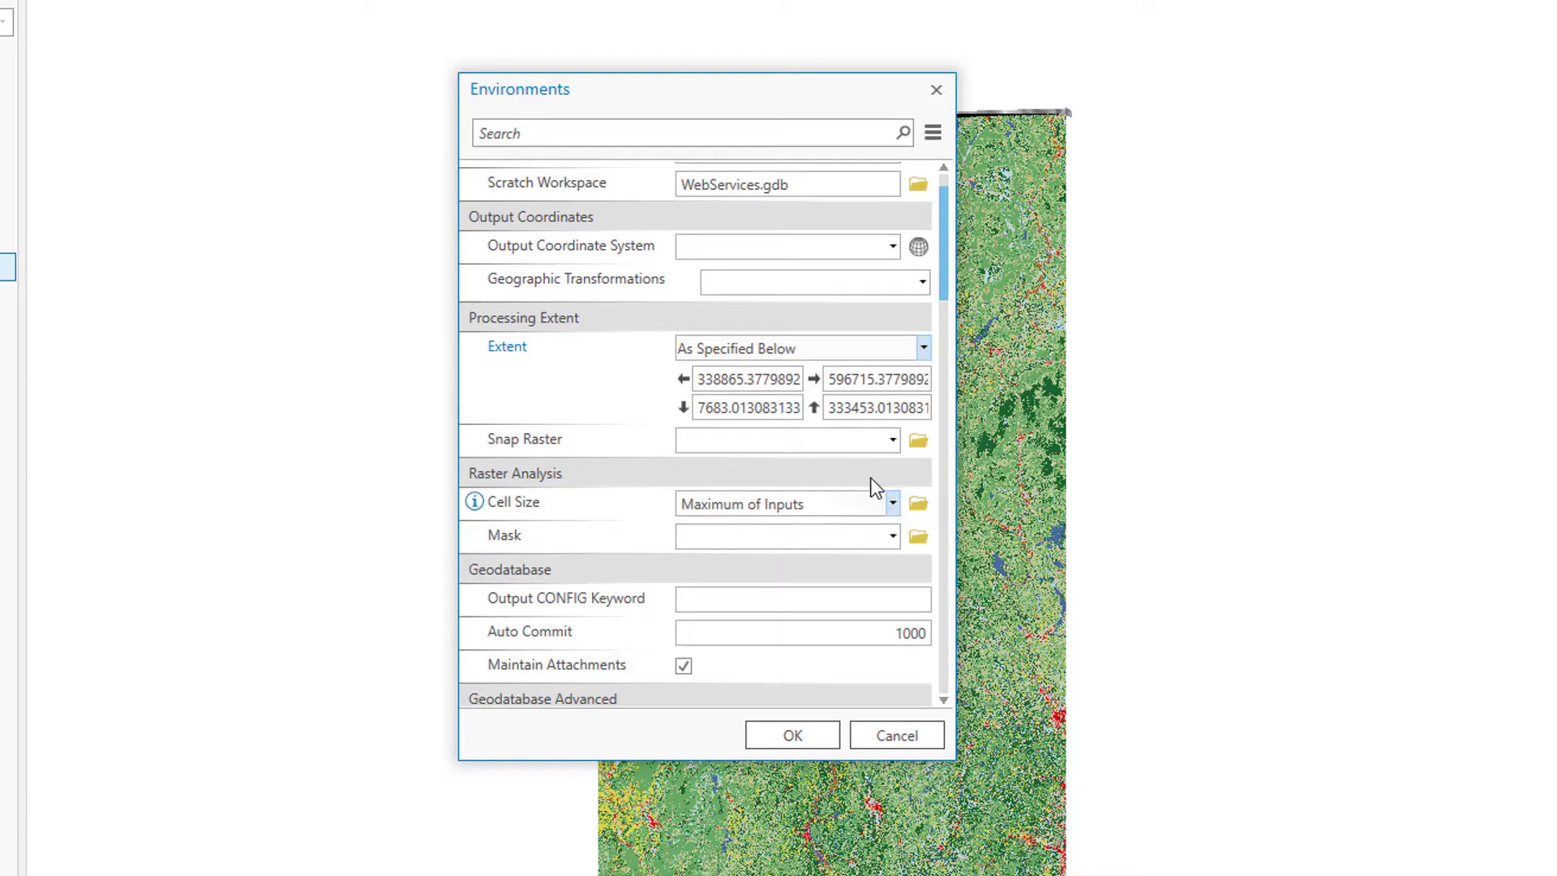
pyautogui.click(893, 441)
pyautogui.click(828, 496)
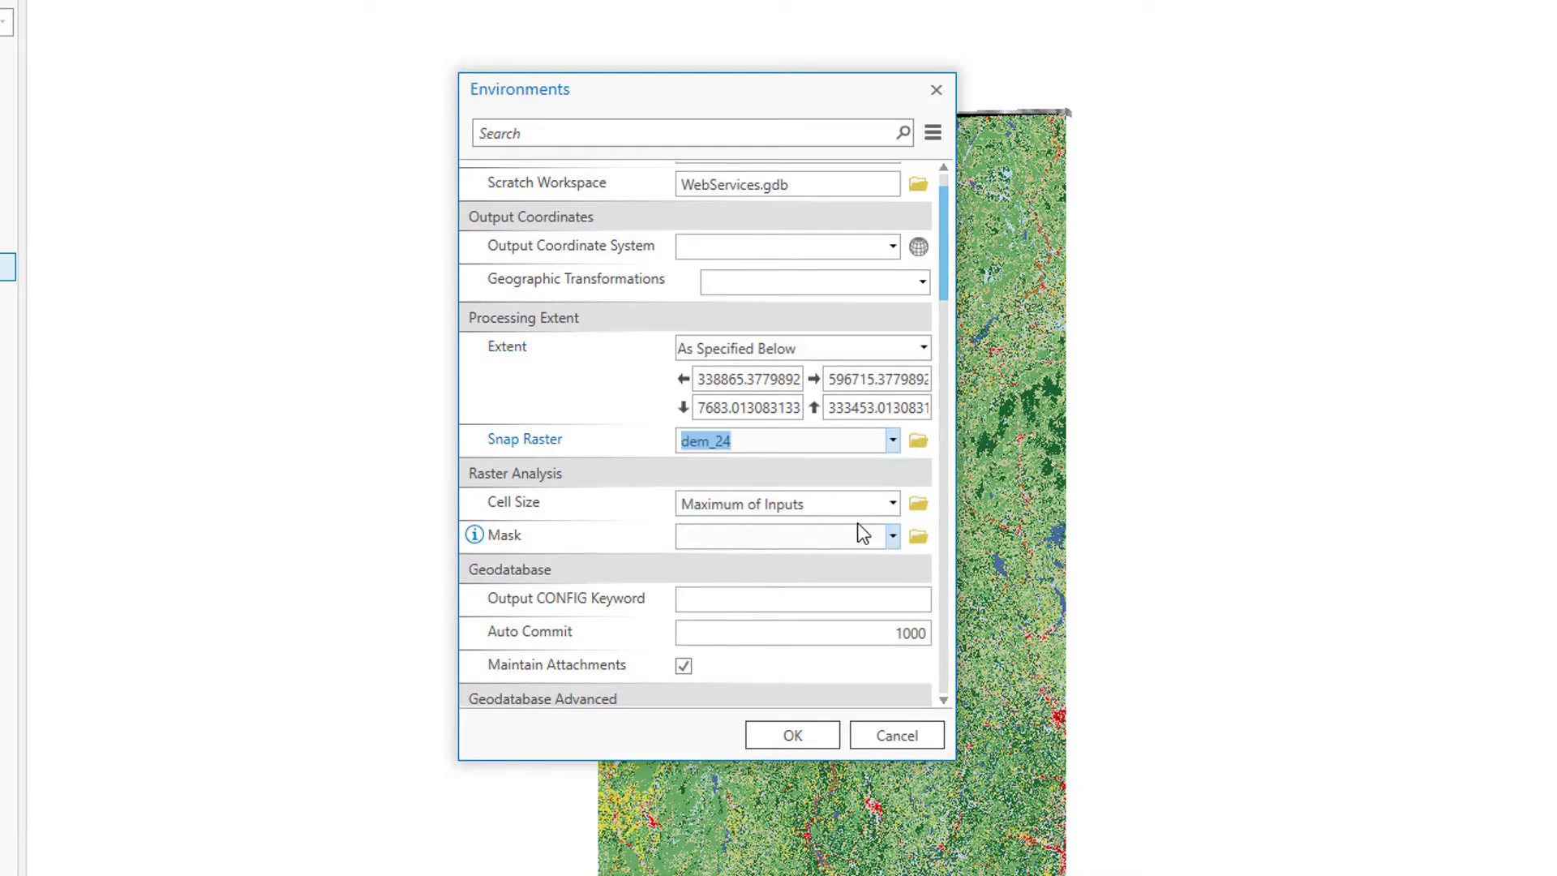
pyautogui.click(893, 506)
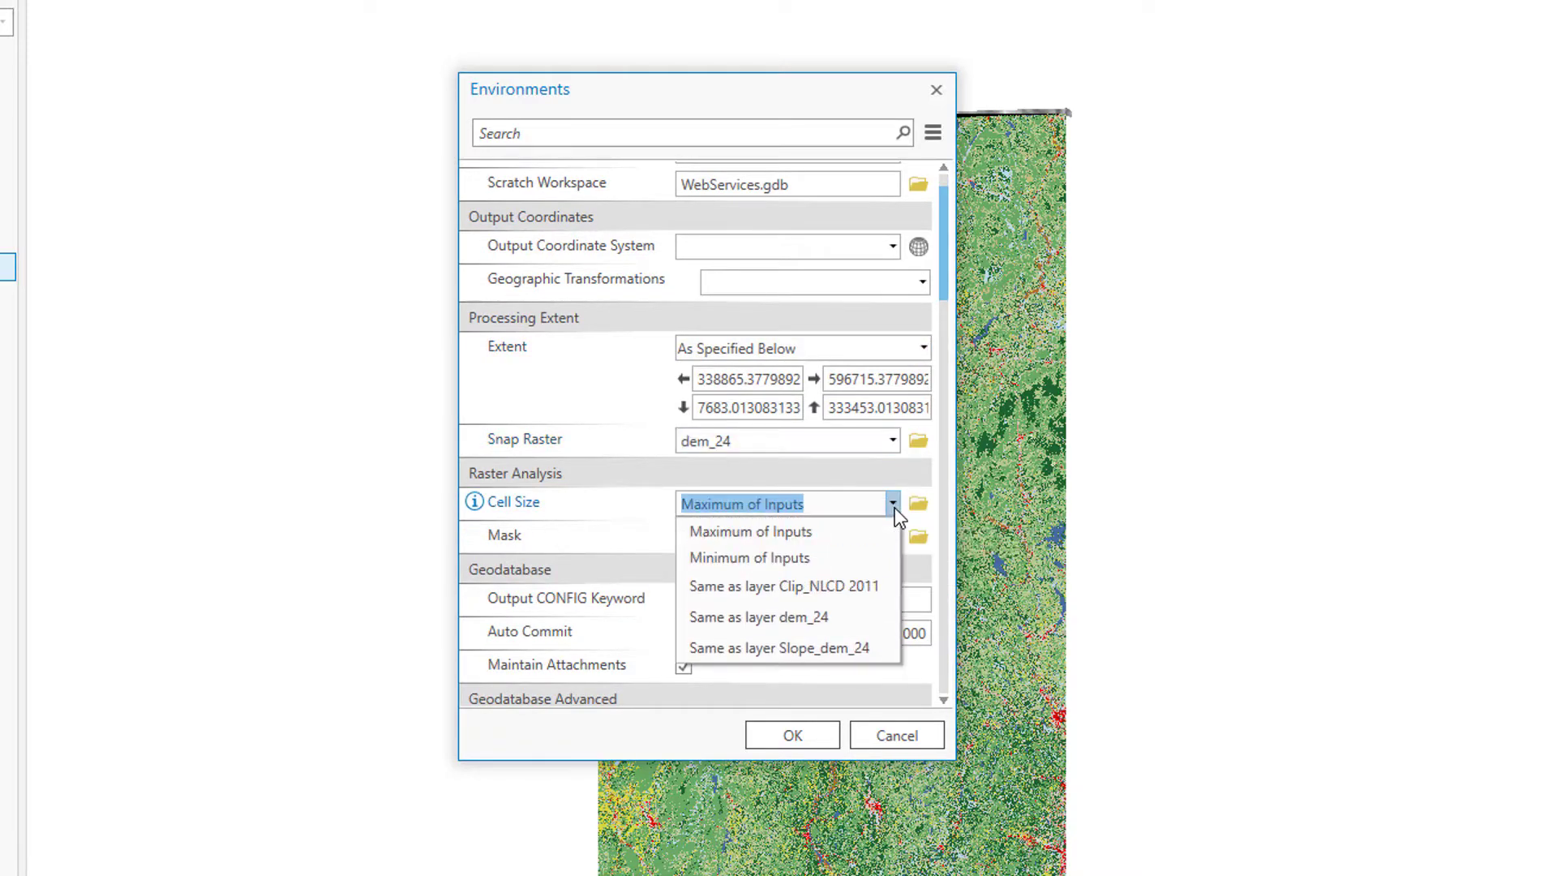
pyautogui.click(820, 625)
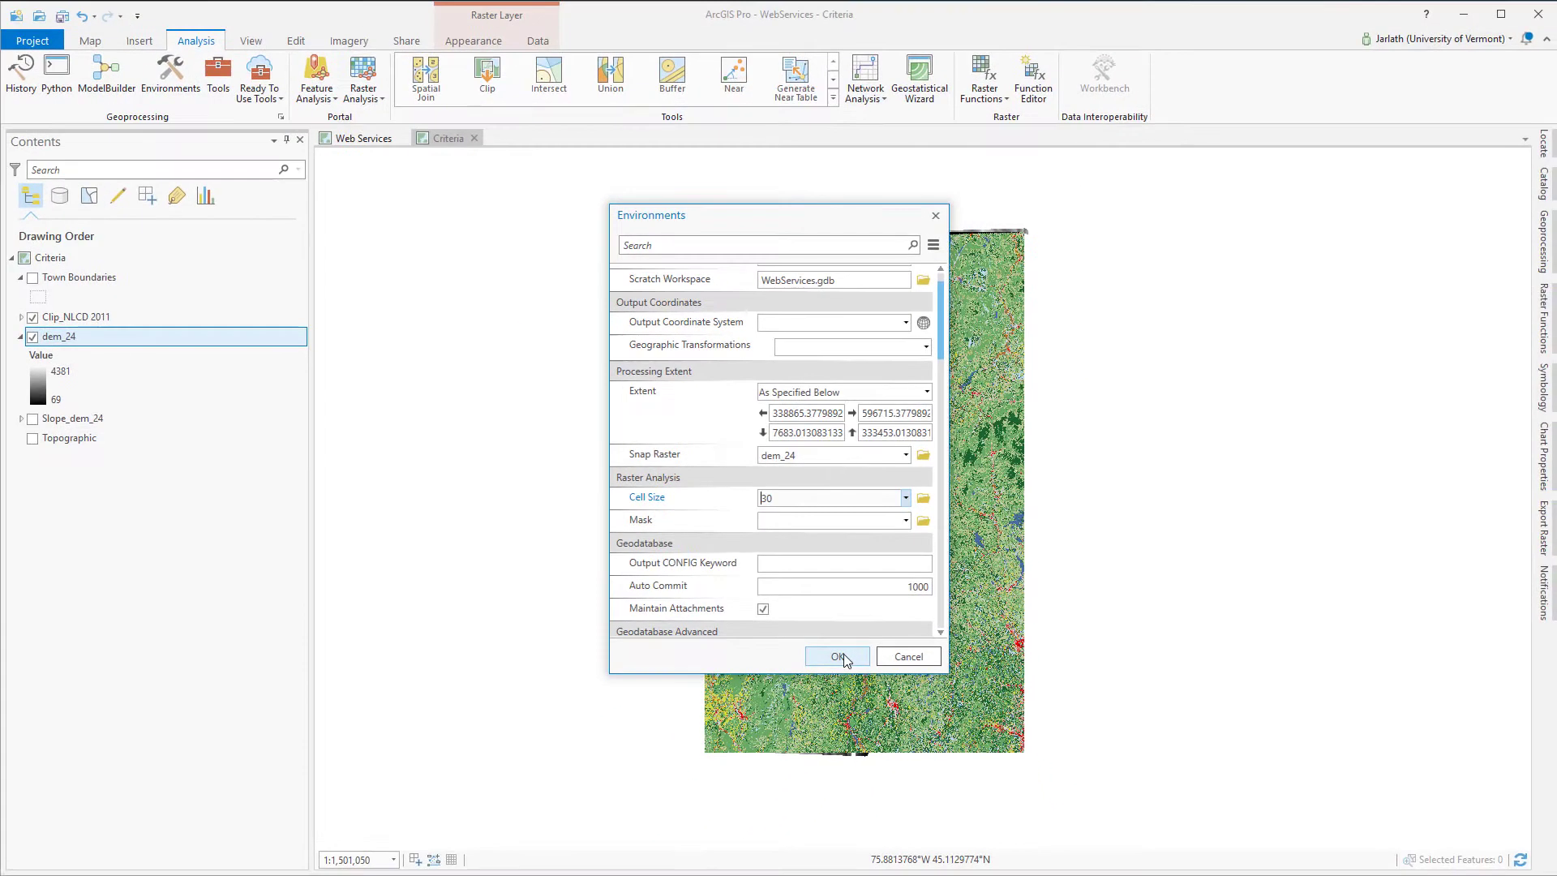
pyautogui.click(838, 657)
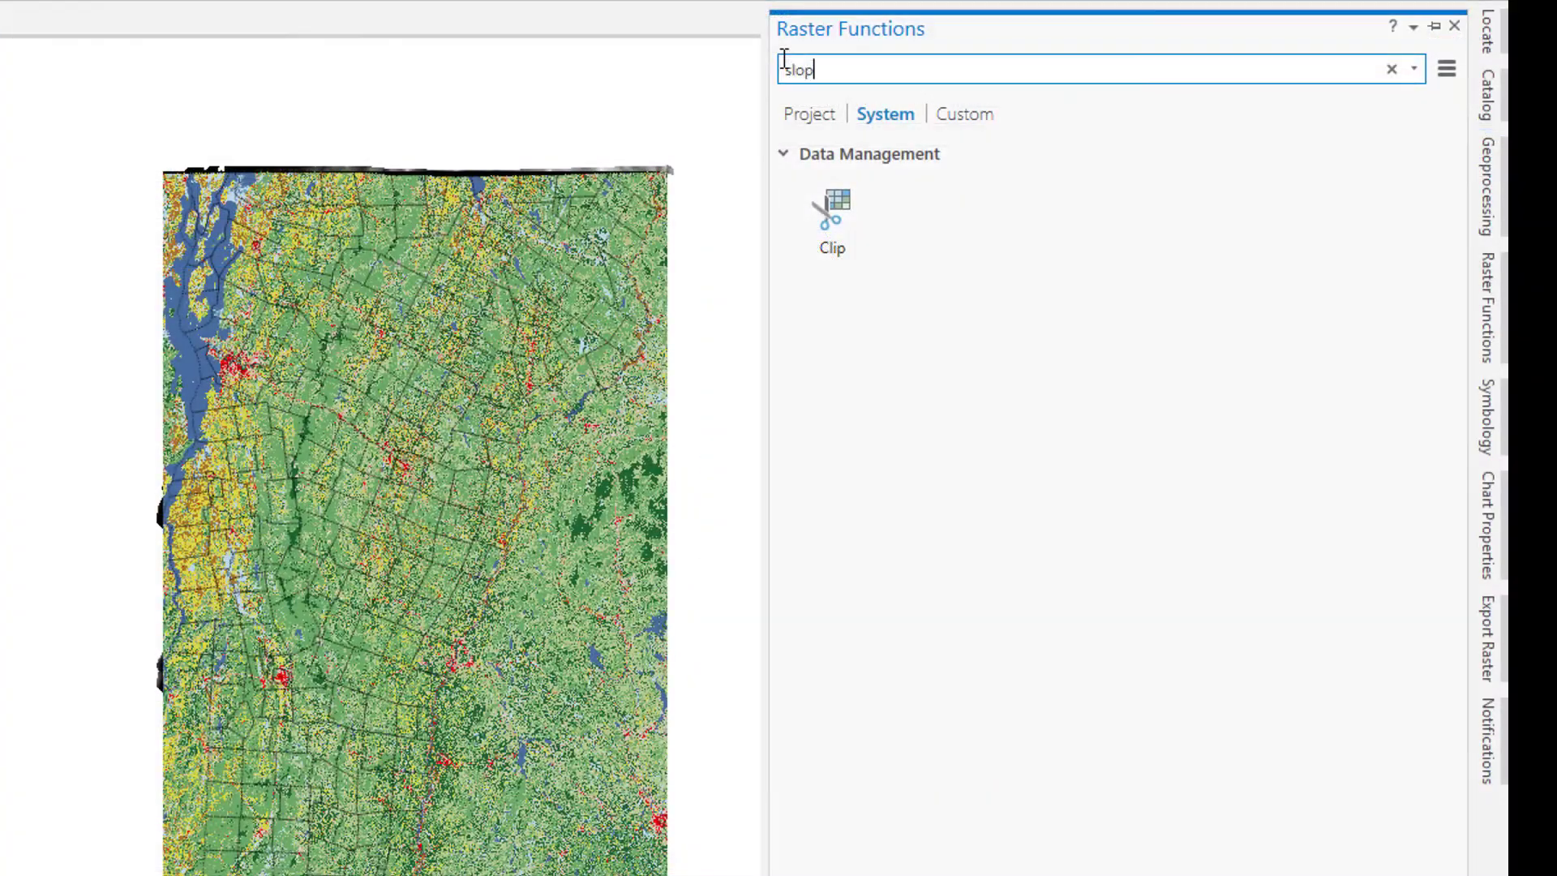
# - Create a Slope layer from dem_24 with PercentRise scaling
pyautogui.write('pe')
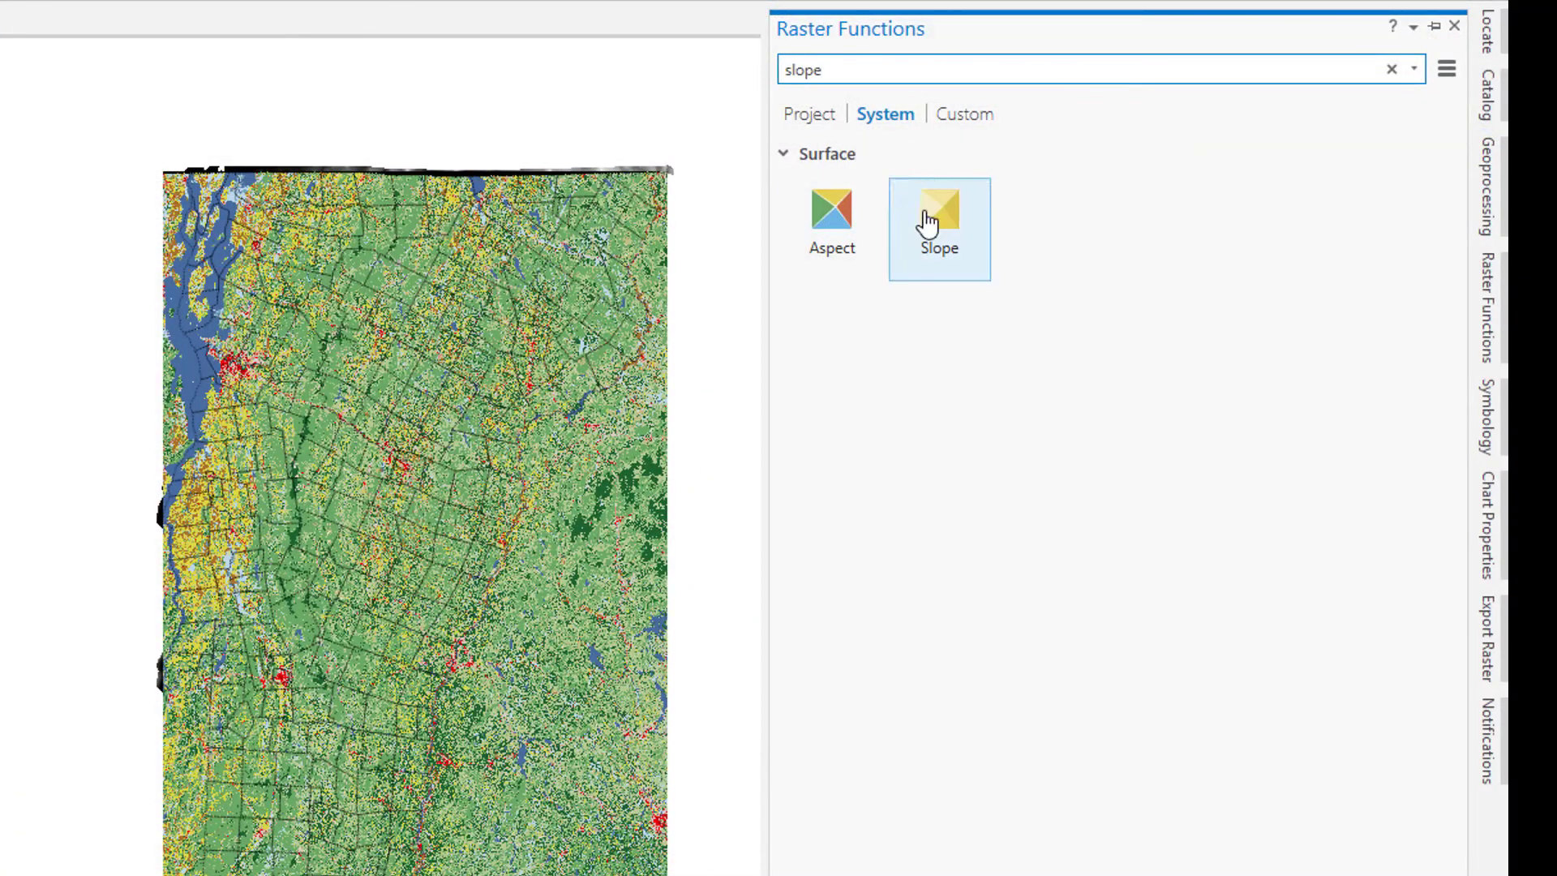
pyautogui.click(938, 227)
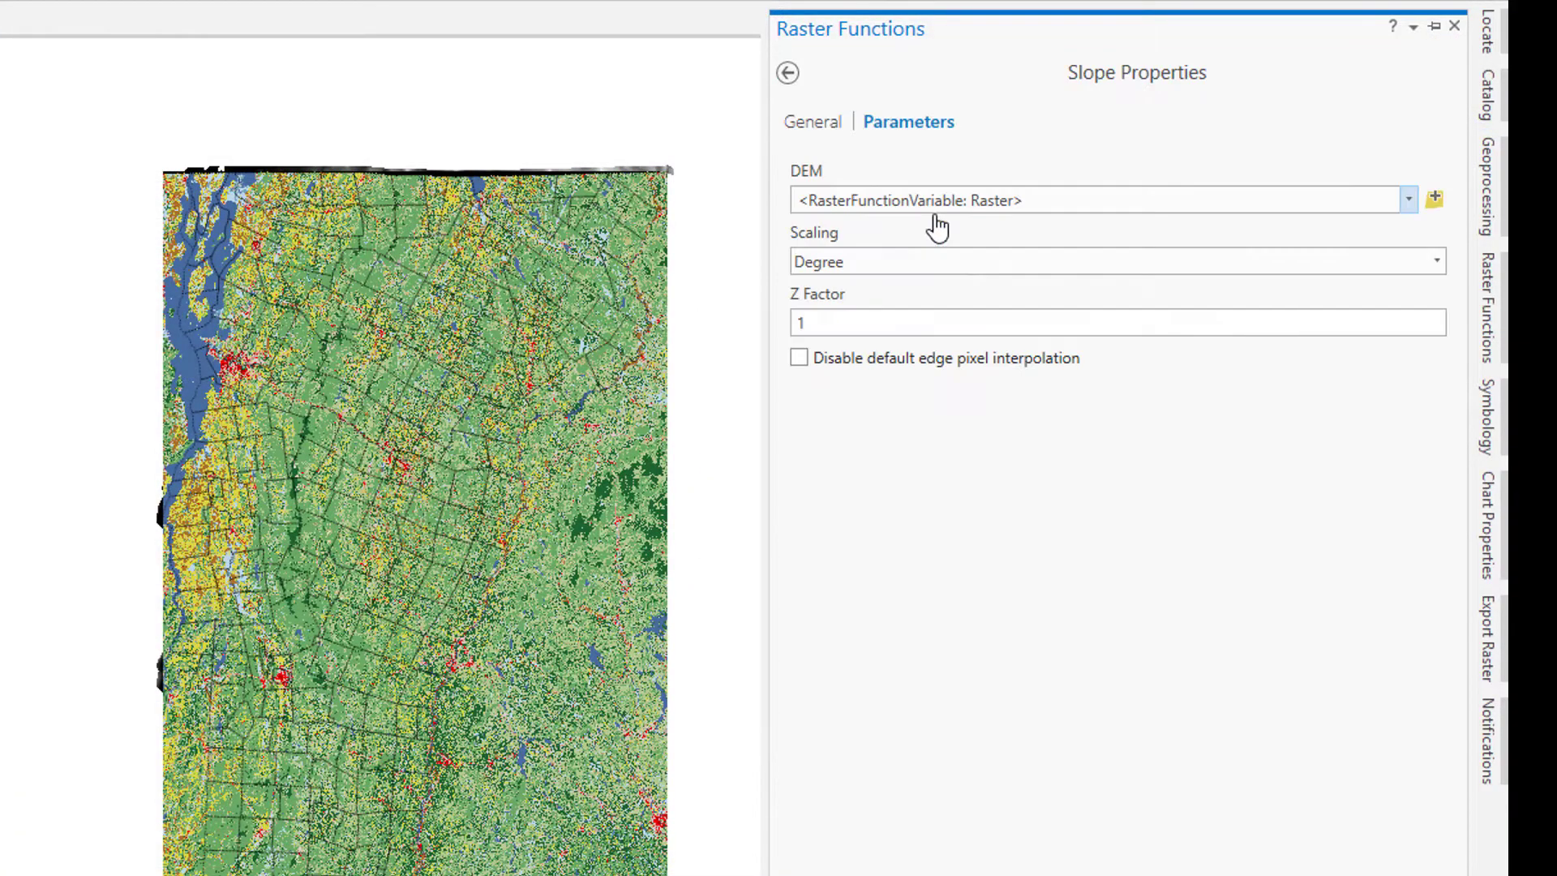
pyautogui.click(1408, 200)
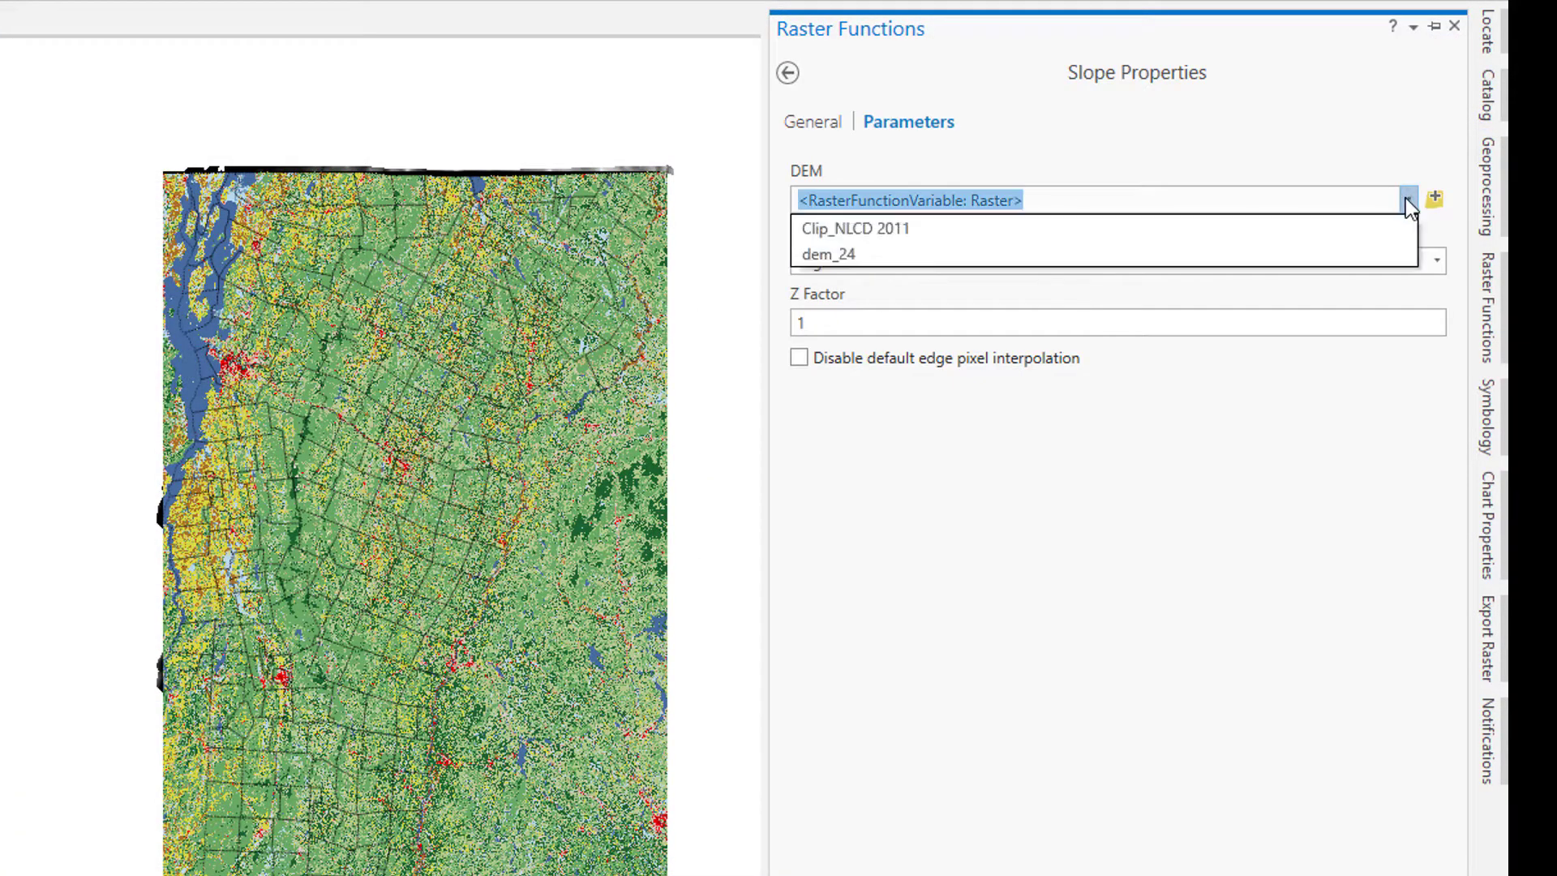
pyautogui.click(1116, 254)
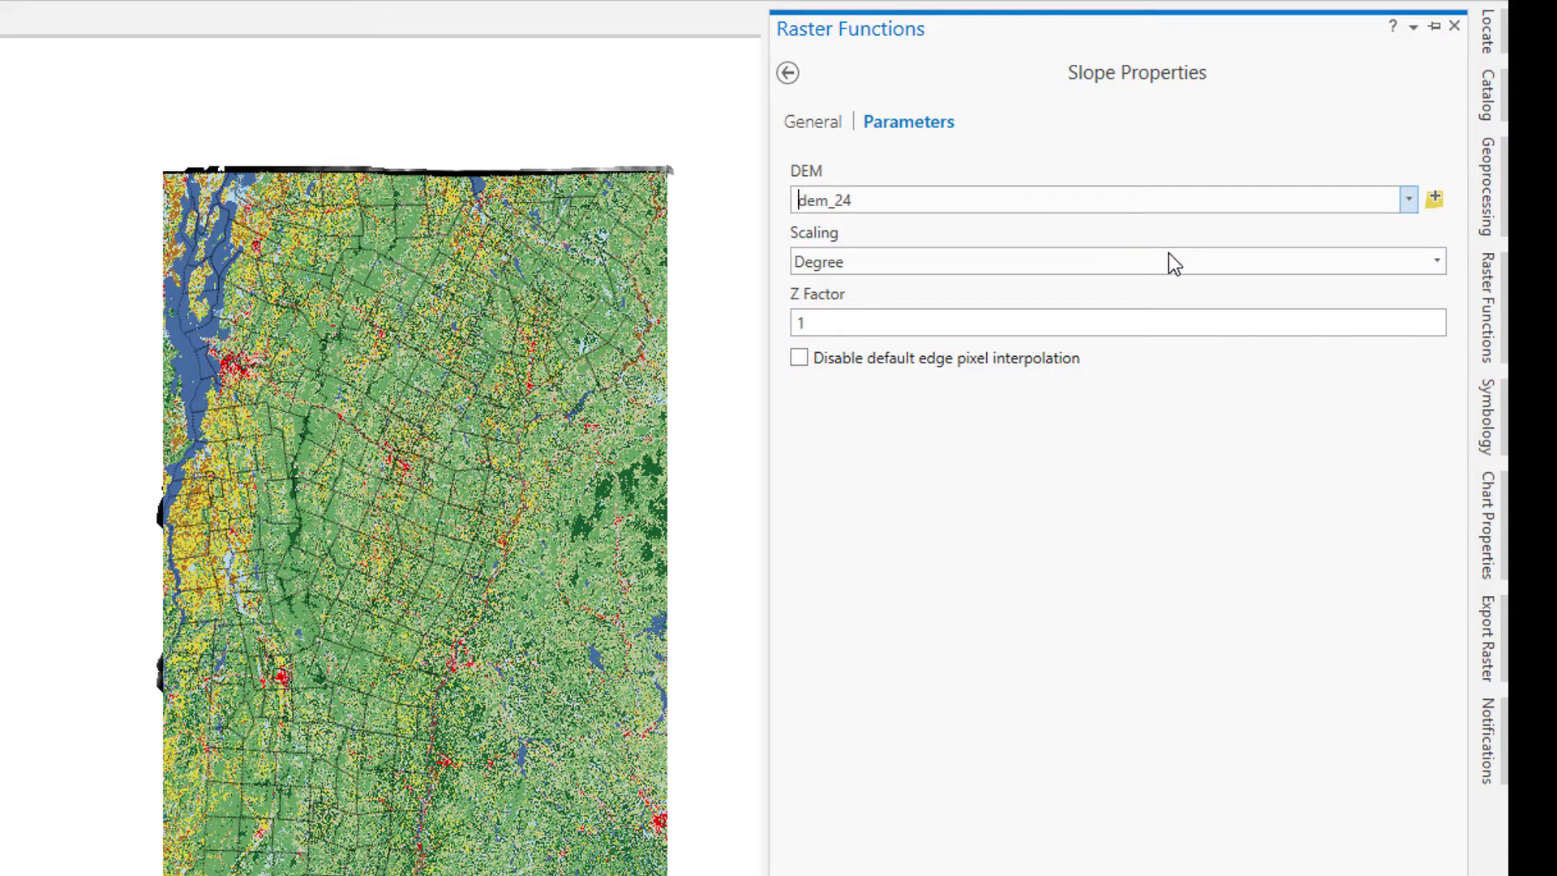
pyautogui.click(1434, 264)
pyautogui.click(1323, 315)
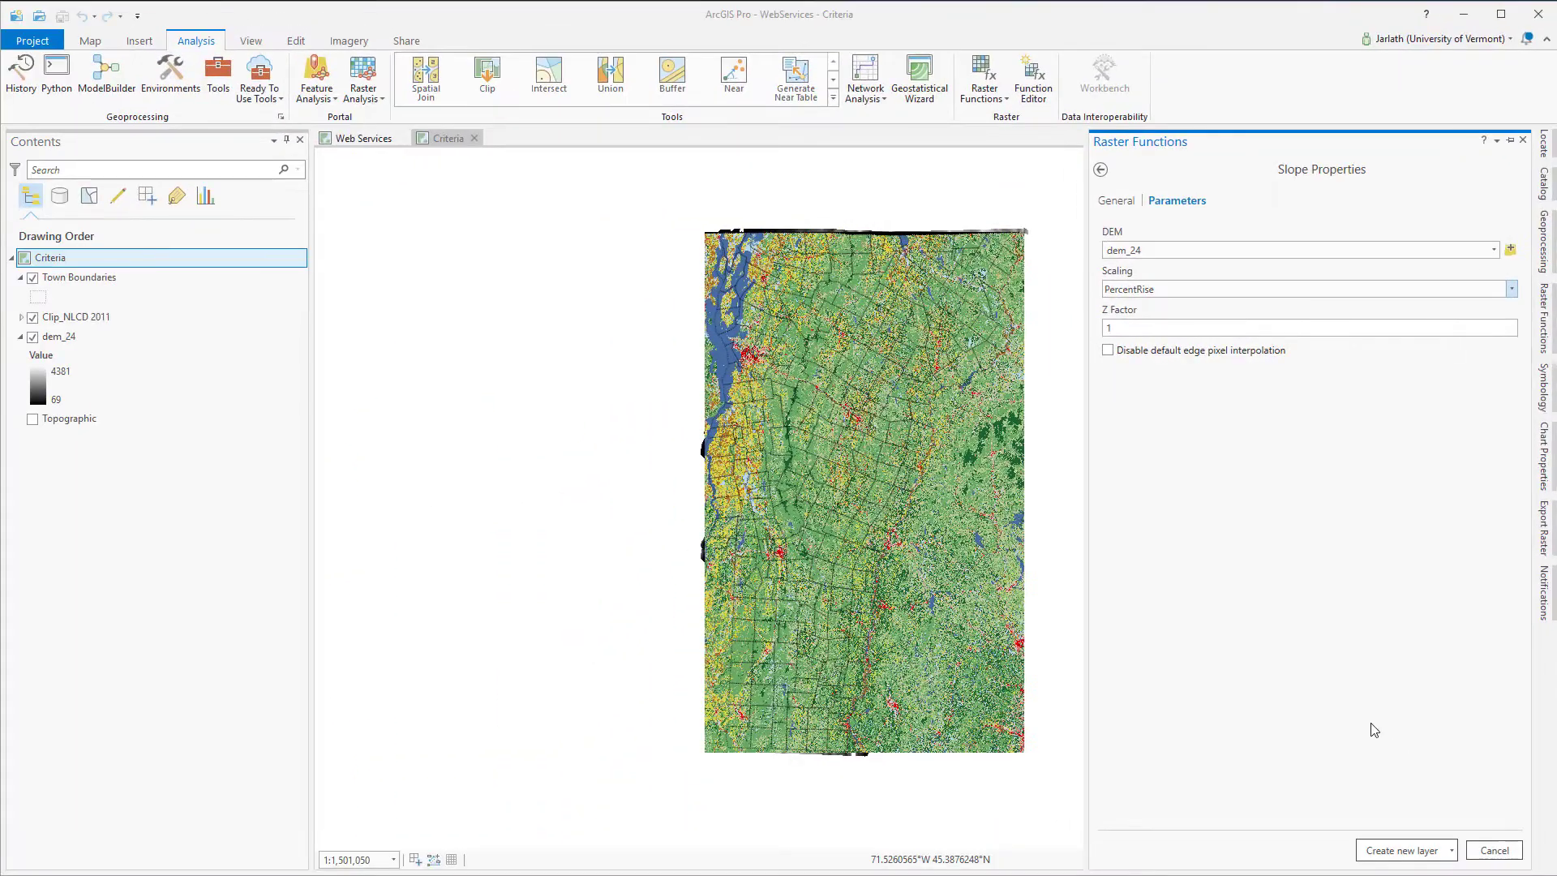
pyautogui.click(1405, 850)
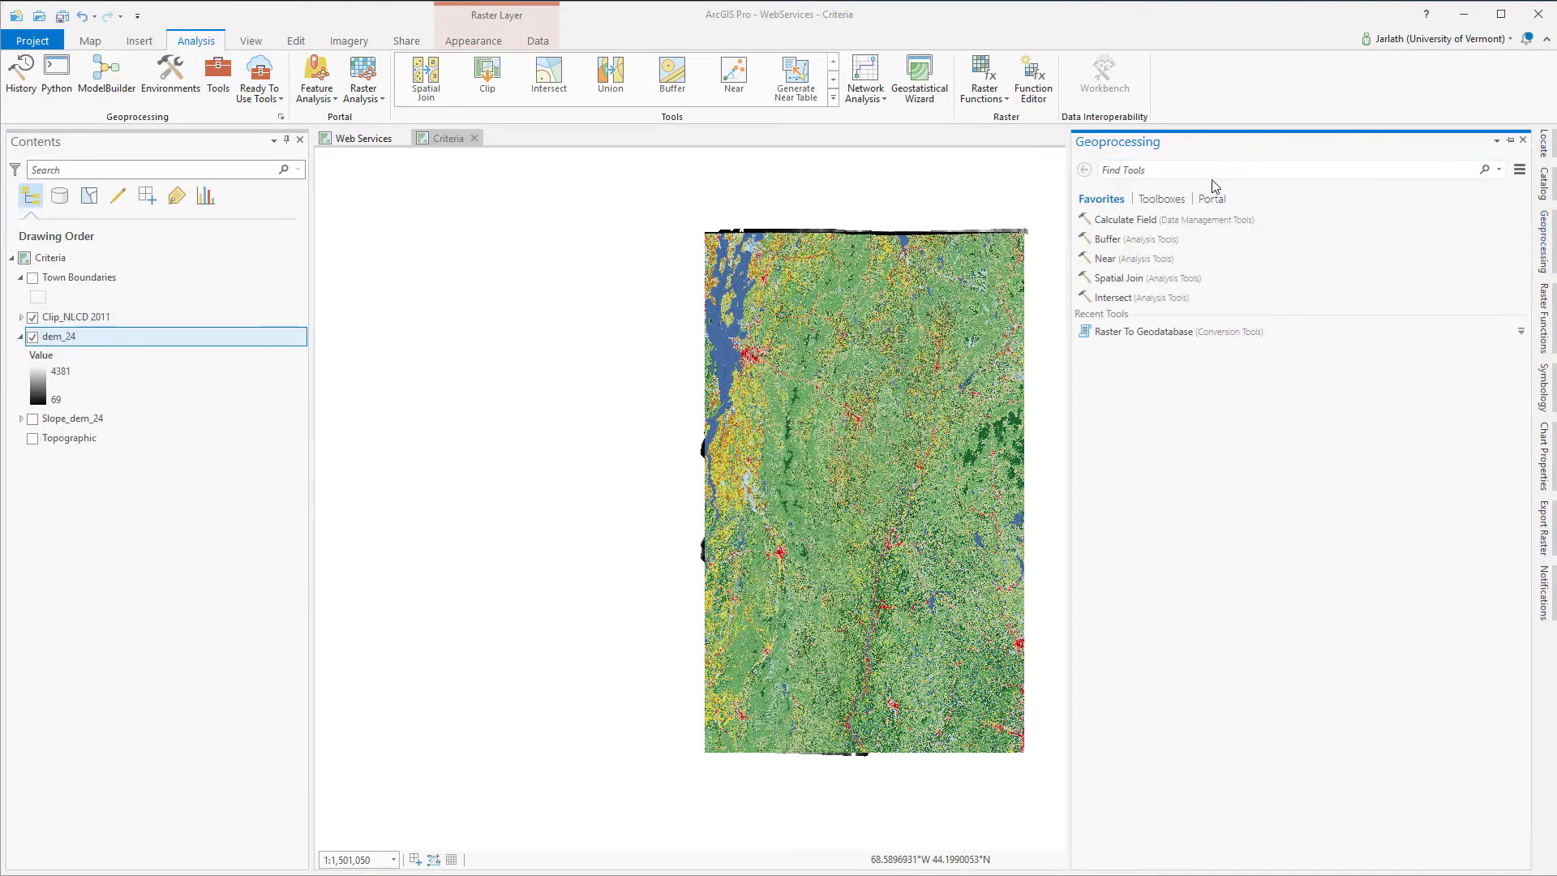
# - Project Clip_NLCD 2011 to nlcd2011_vt in WebServices.gdb using dem_24's coordinate system
pyautogui.write('project raster')
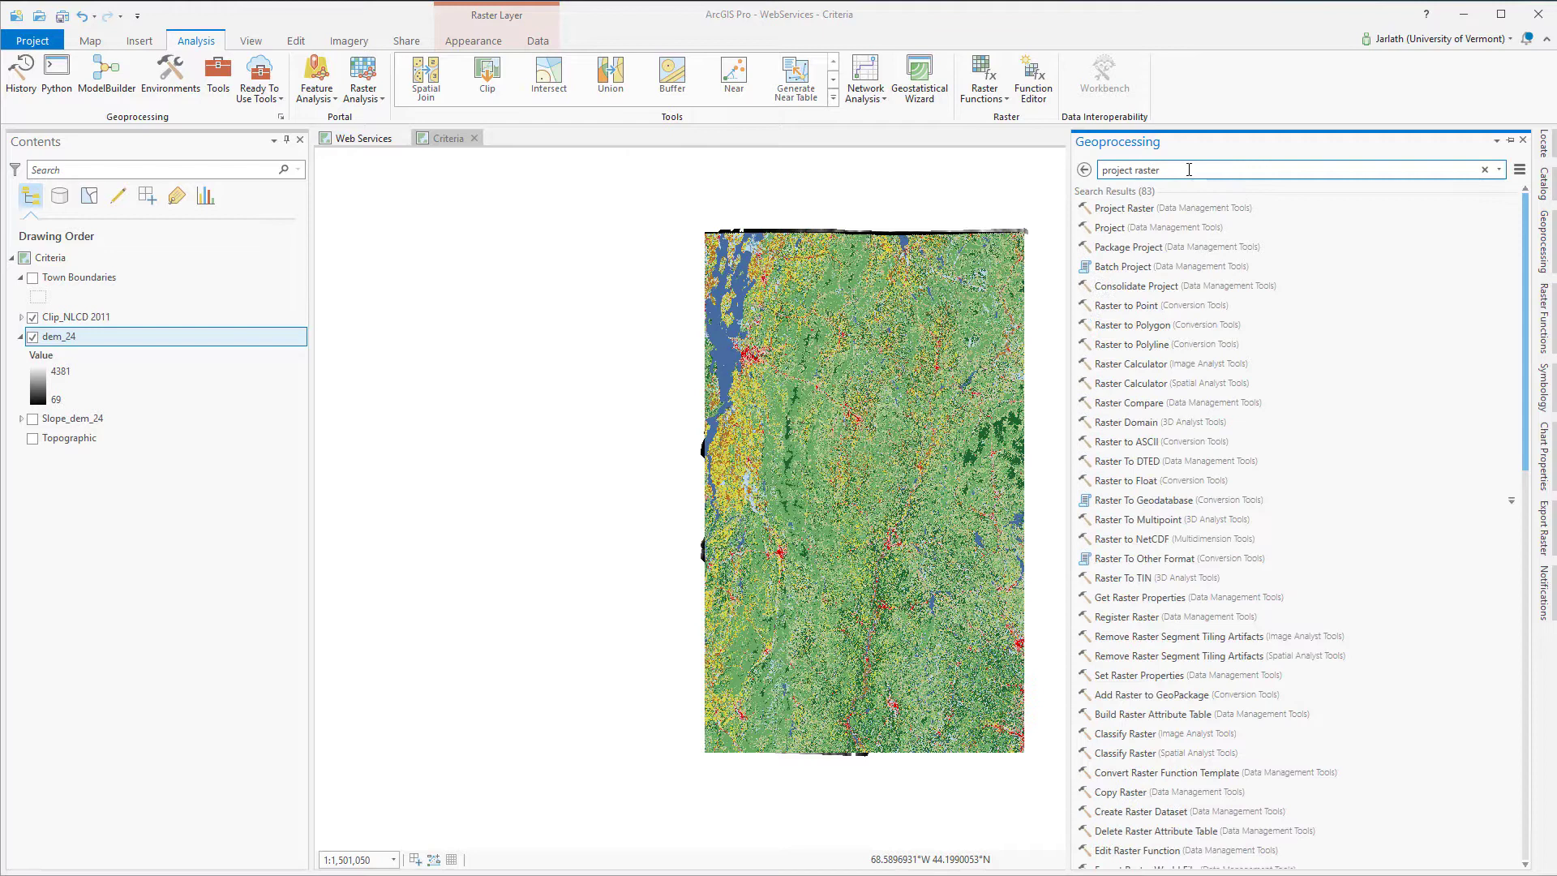
pyautogui.click(1135, 203)
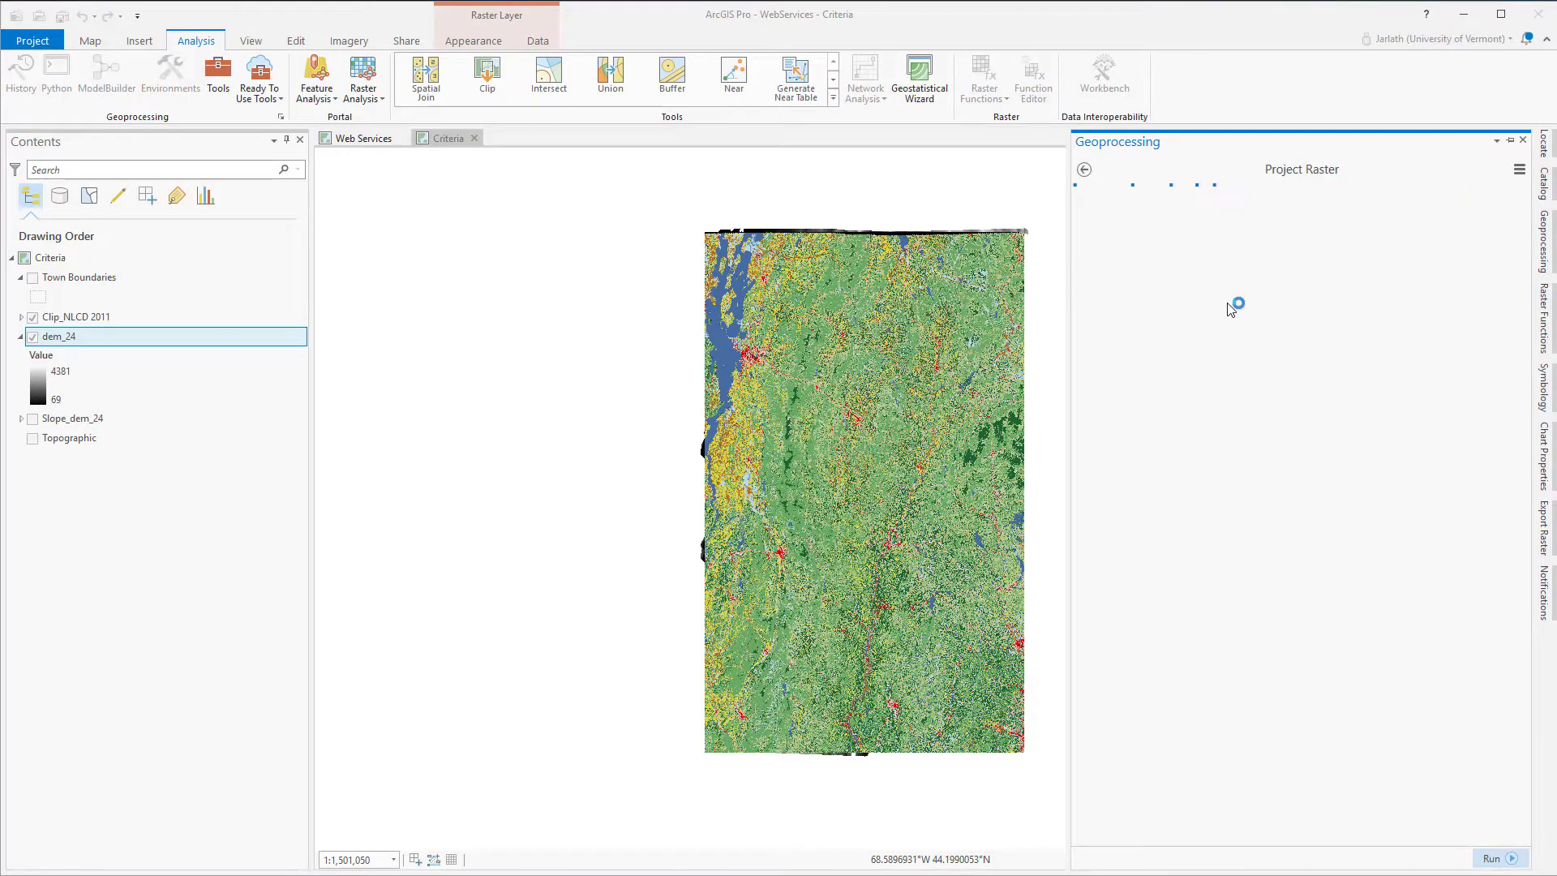
pyautogui.click(1515, 273)
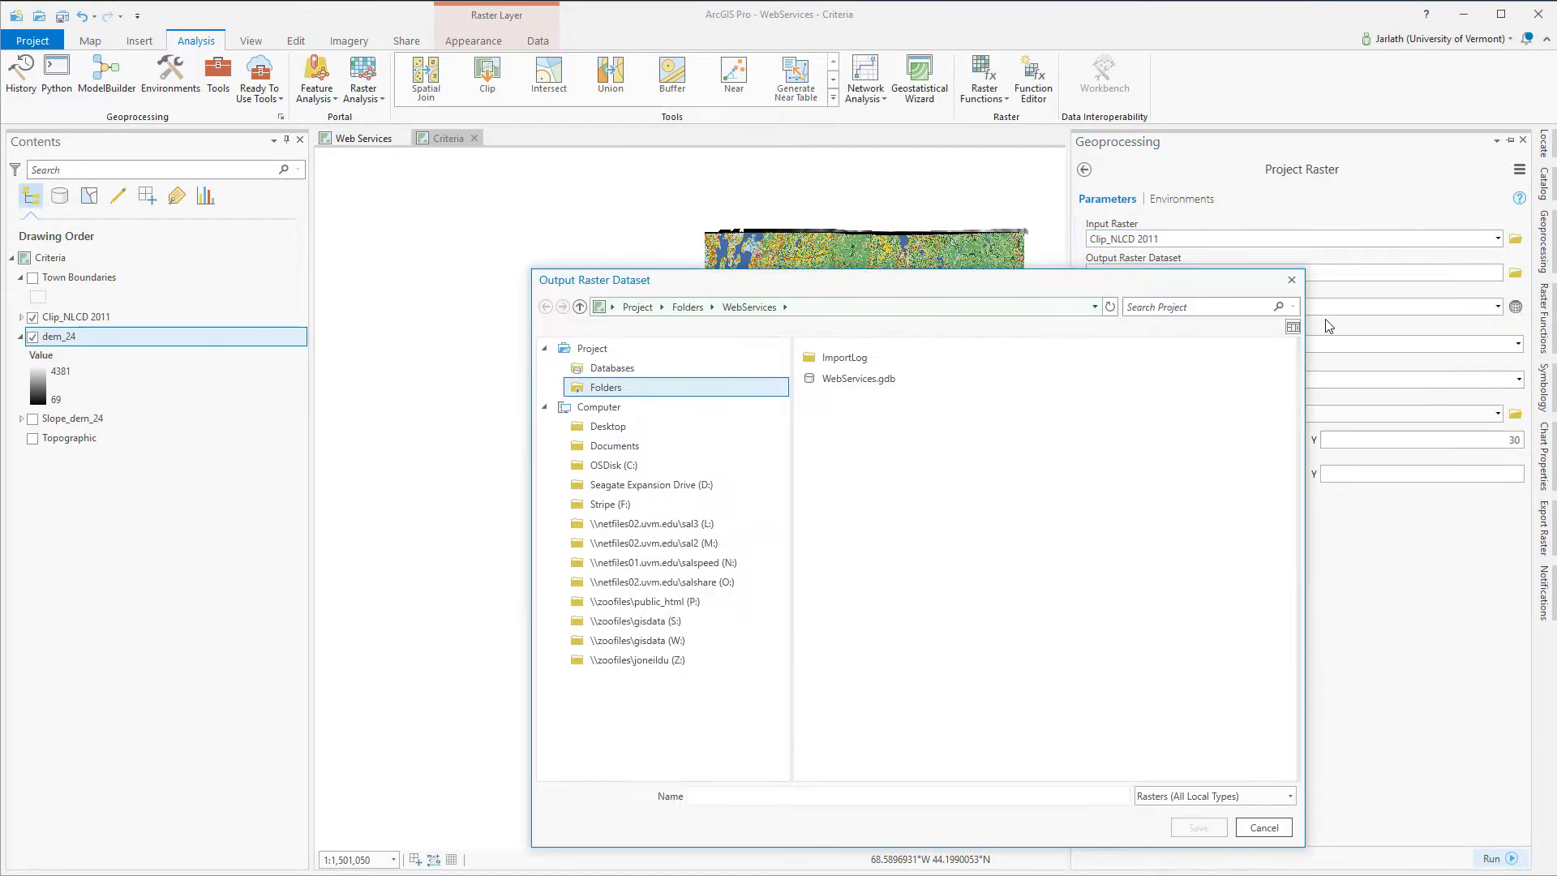
pyautogui.doubleClick(892, 379)
pyautogui.write('nlcd2011_vt')
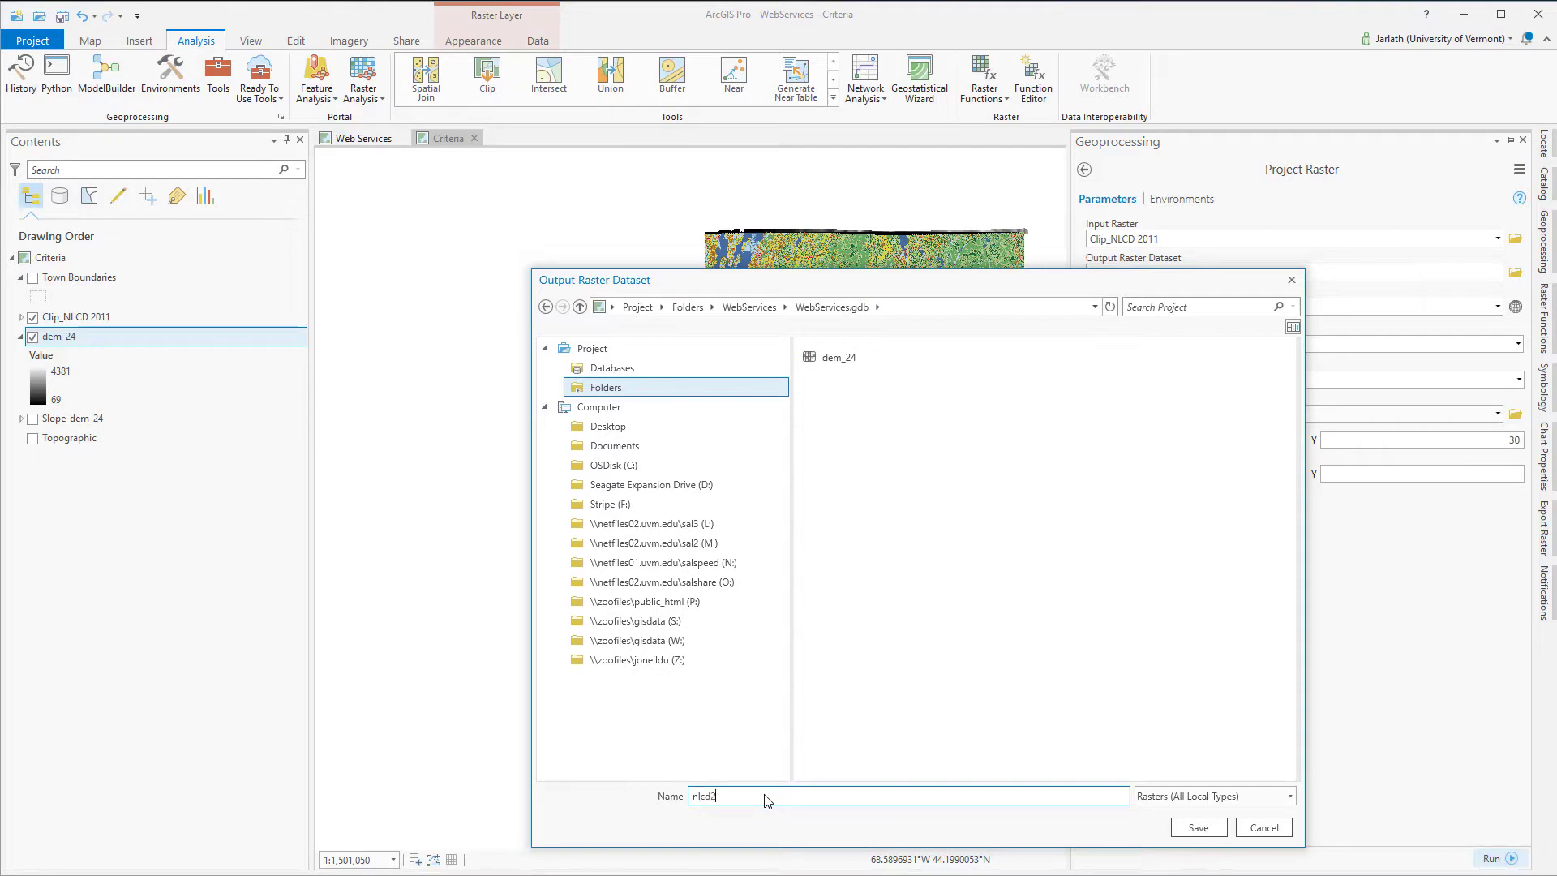
pyautogui.click(1197, 828)
pyautogui.click(1498, 307)
pyautogui.click(1347, 390)
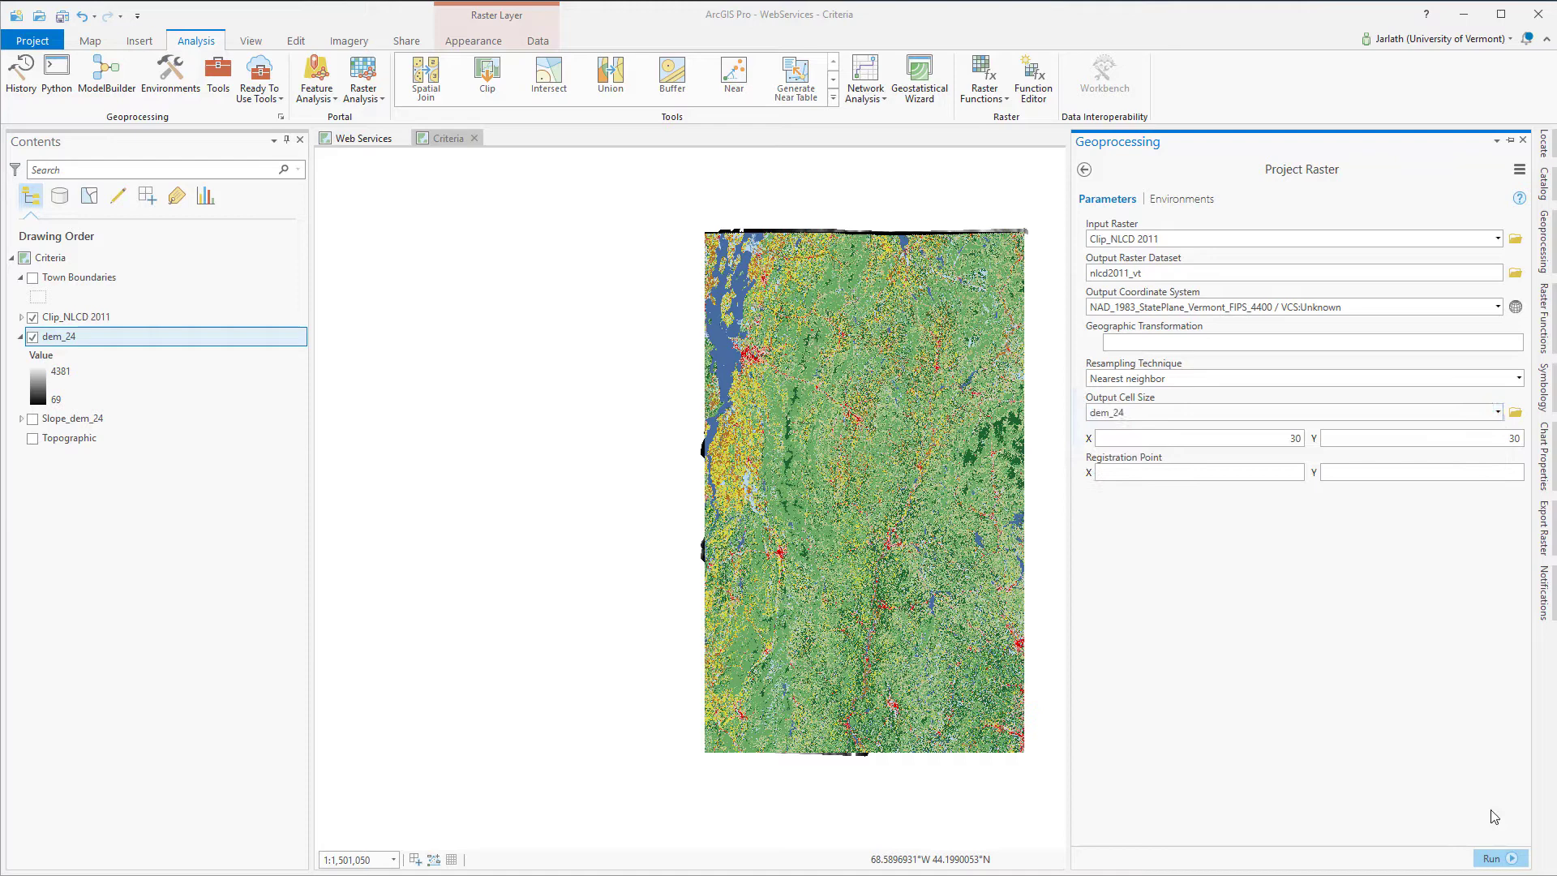
pyautogui.click(1493, 859)
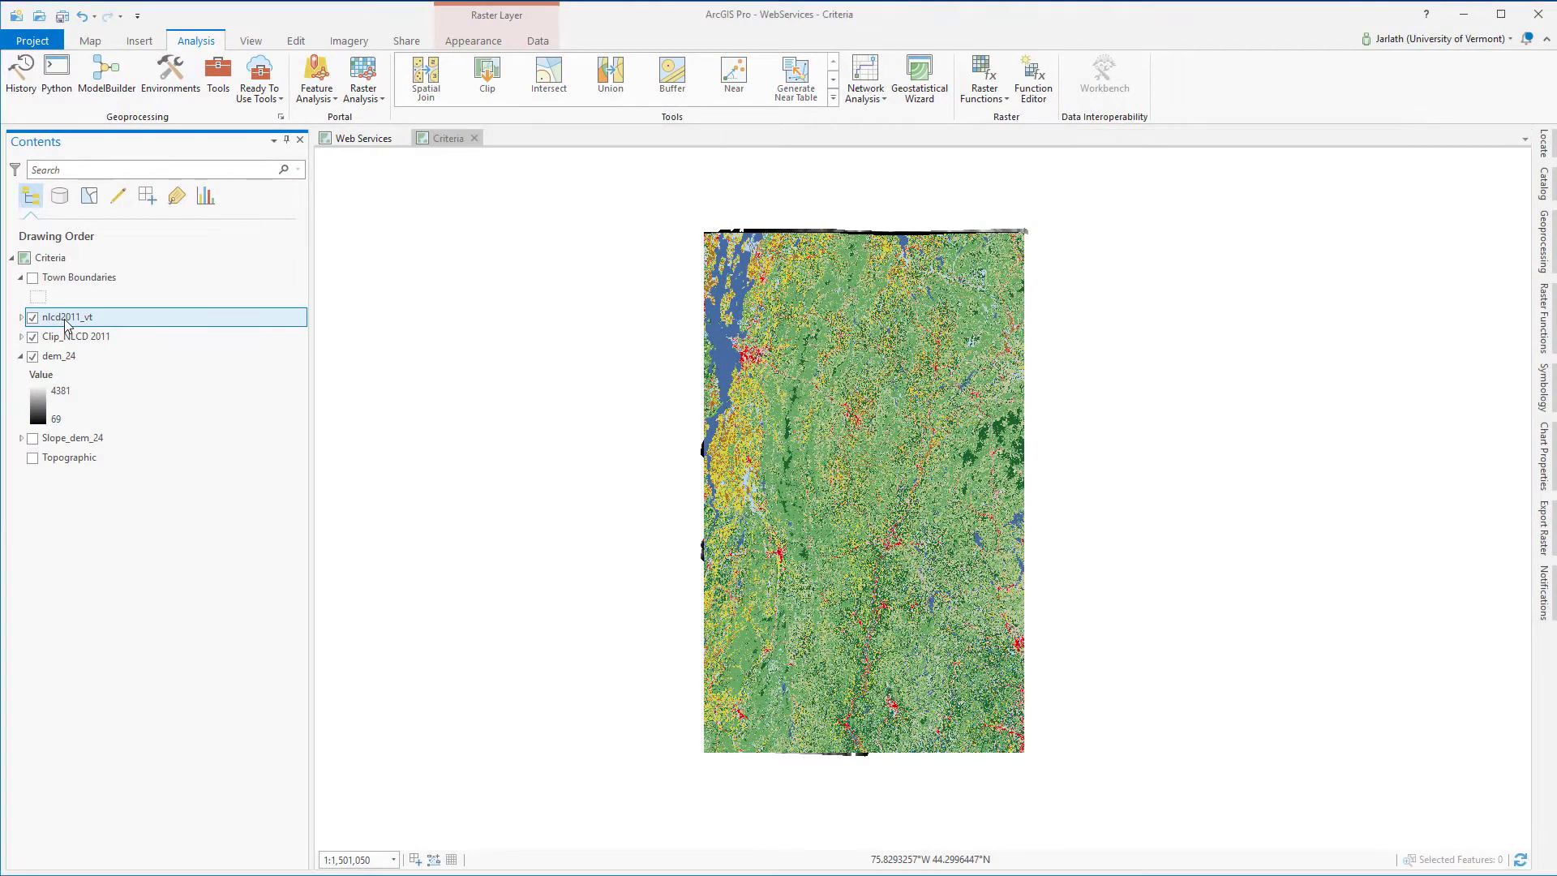
# - Check the nlcd2011_vt raster's dimensions and cell size in its layer properties
pyautogui.rightClick(67, 324)
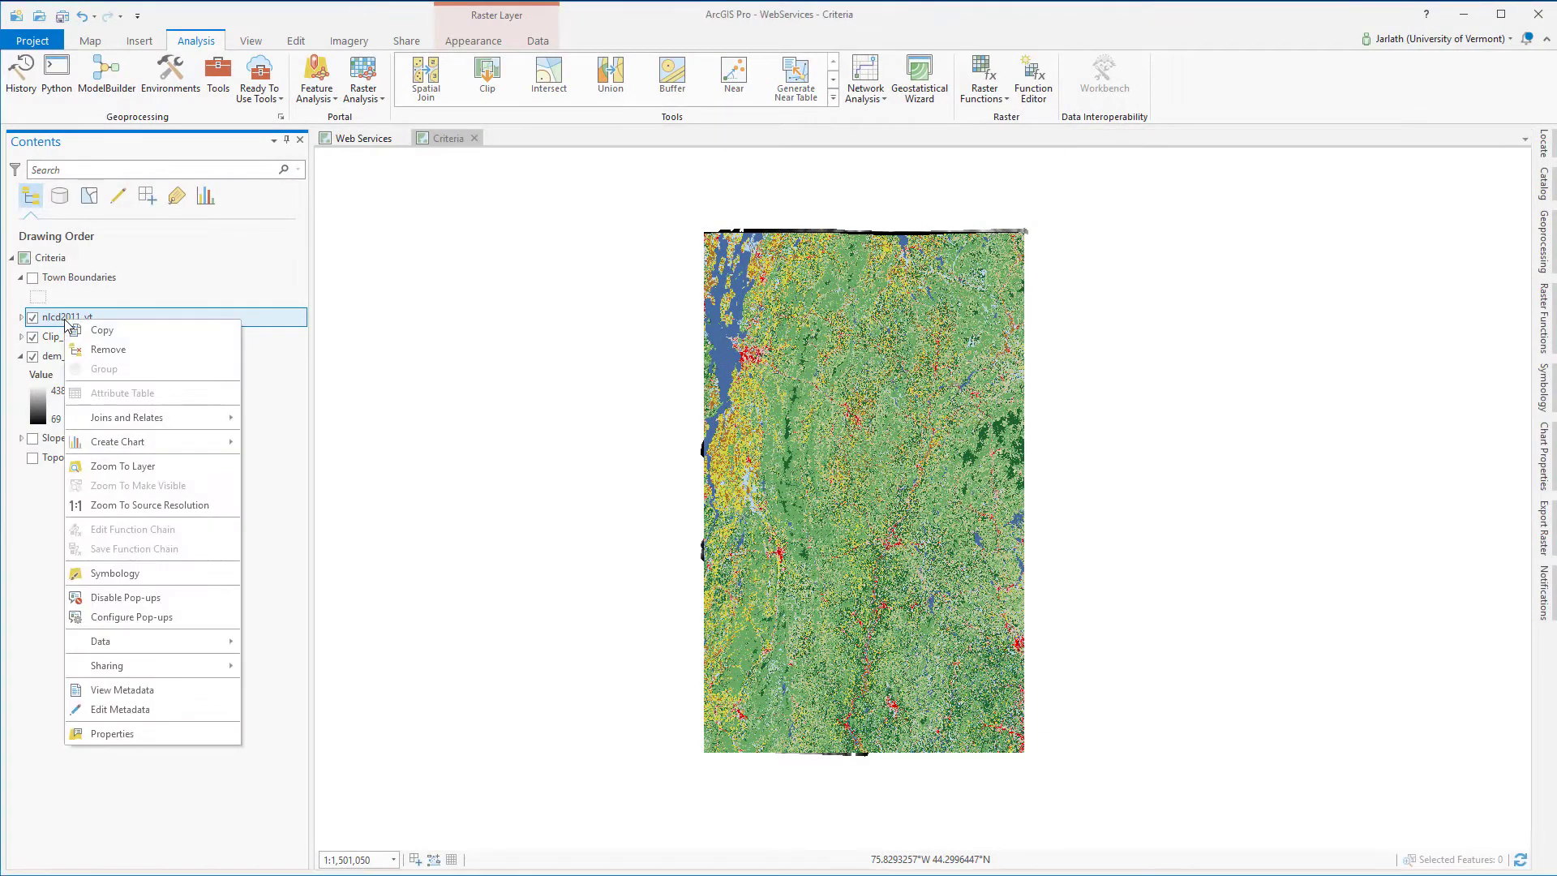
pyautogui.click(113, 732)
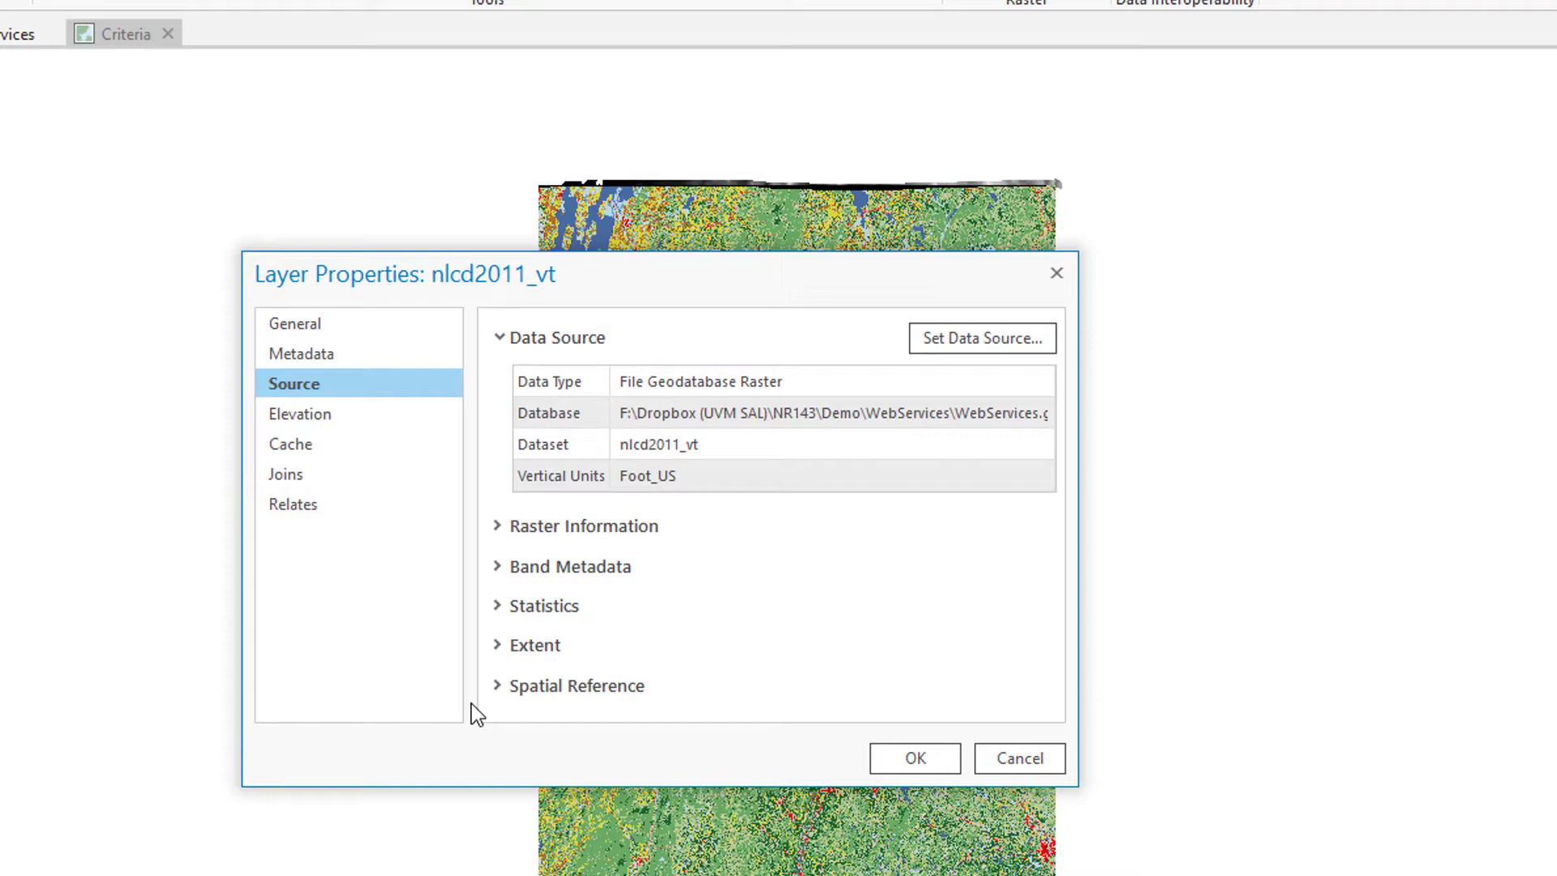
pyautogui.click(498, 528)
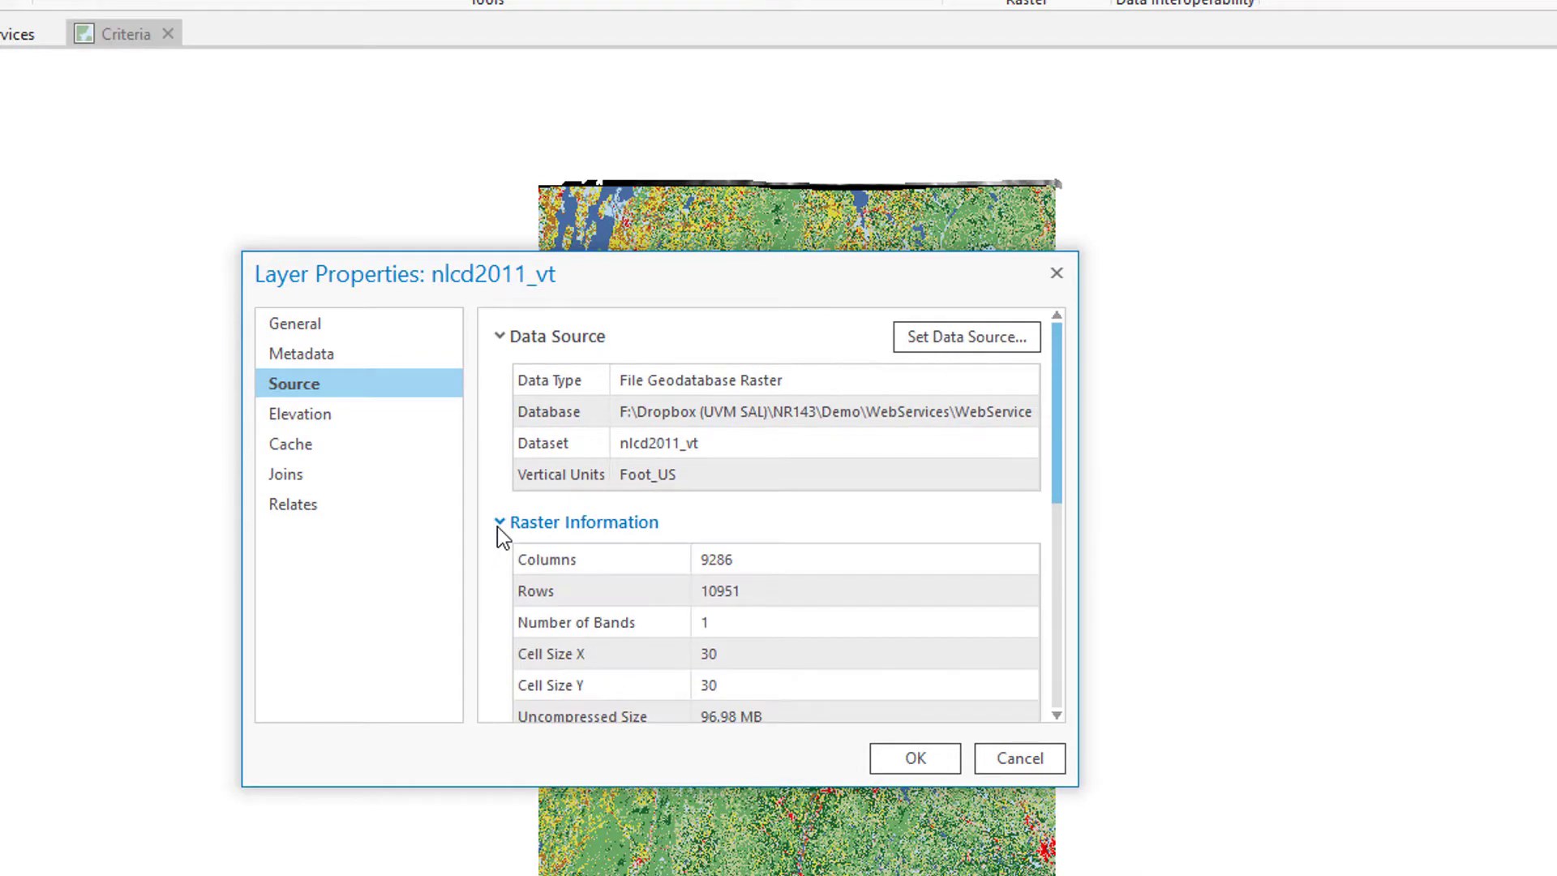
pyautogui.scroll(-3, 503, 534)
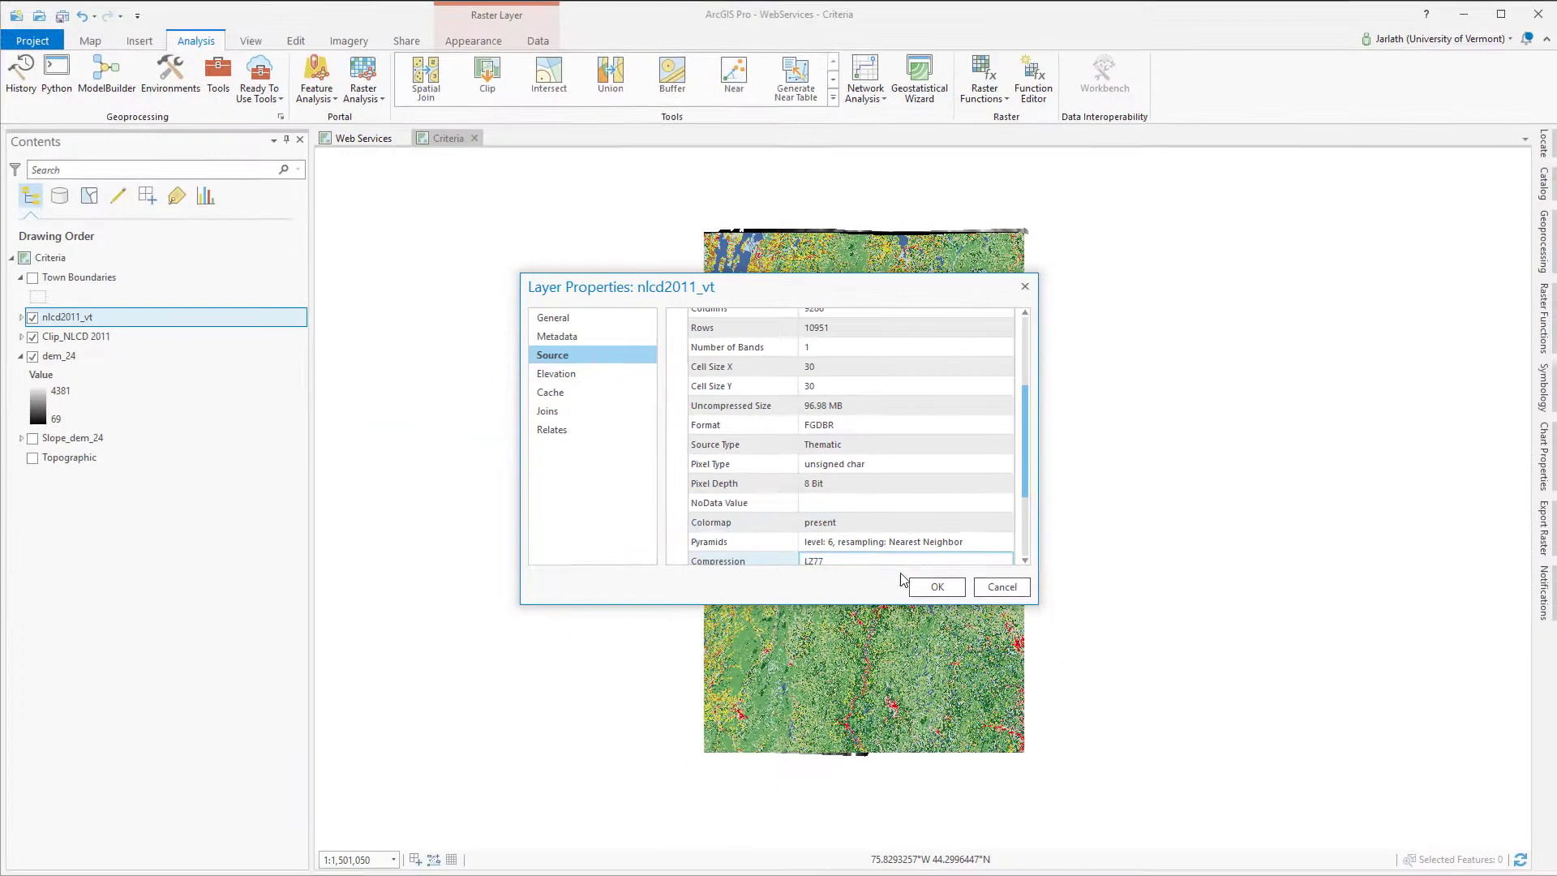
pyautogui.click(916, 758)
pyautogui.rightClick(106, 322)
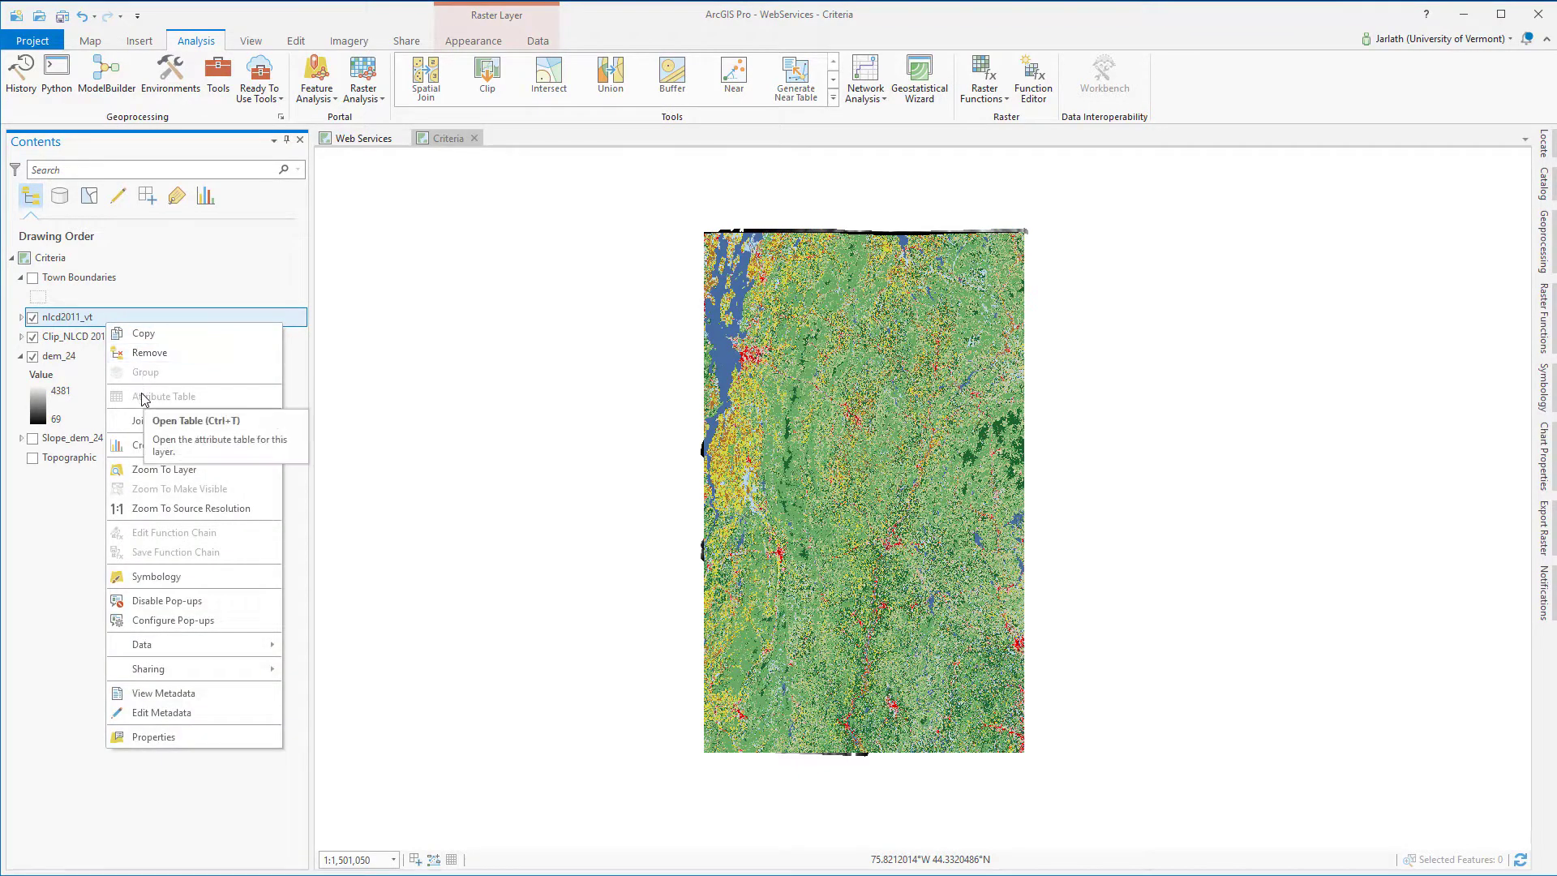
pyautogui.click(445, 372)
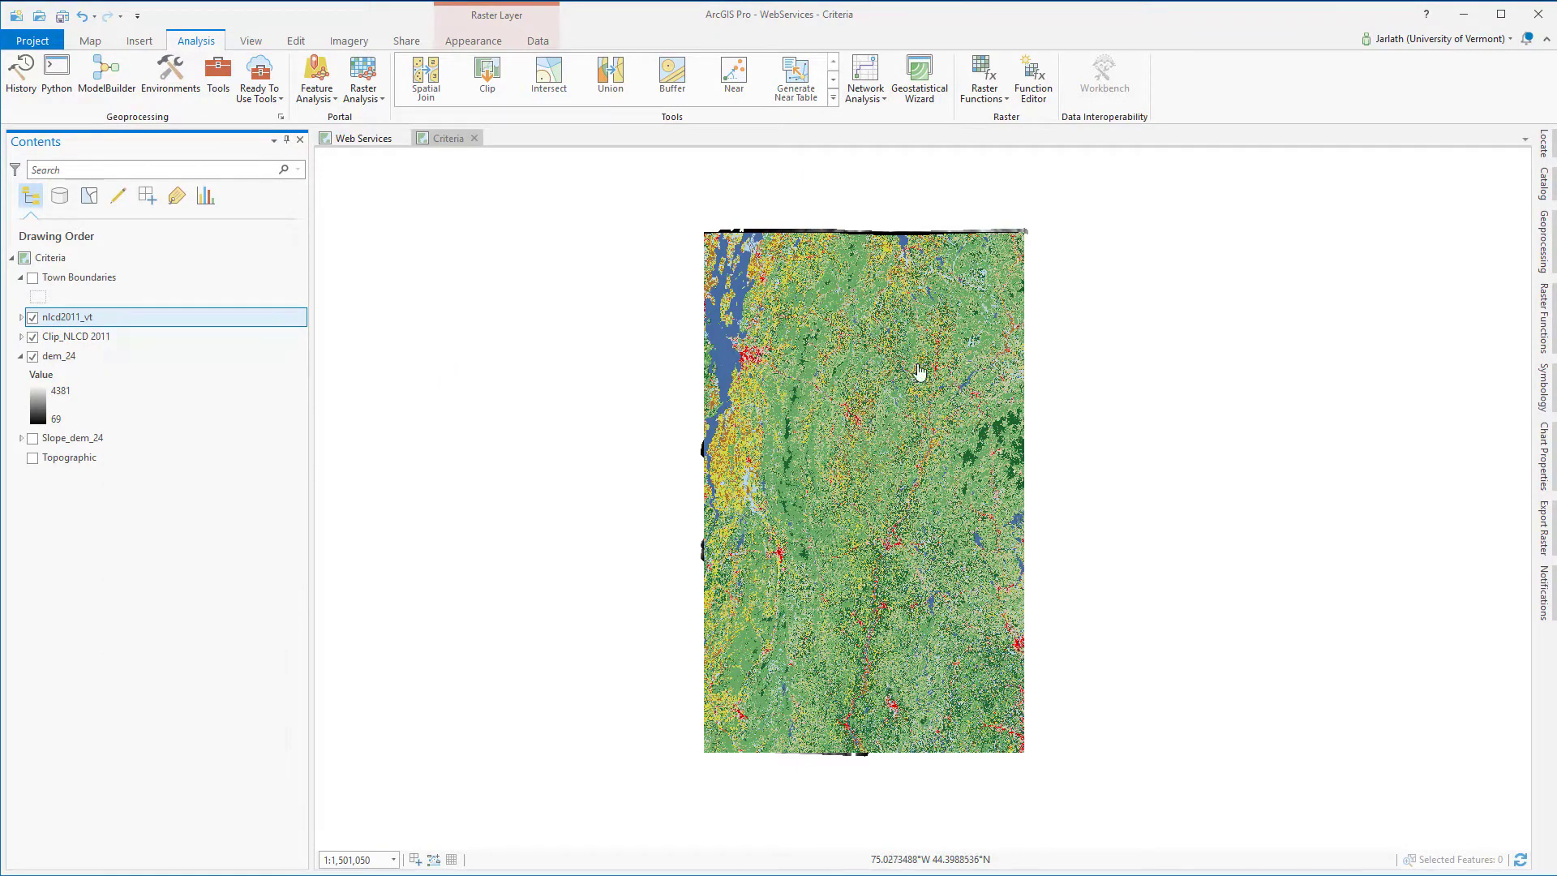
# - Build a raster attribute table for nlcd2011_vt with overwrite enabled
pyautogui.click(1543, 243)
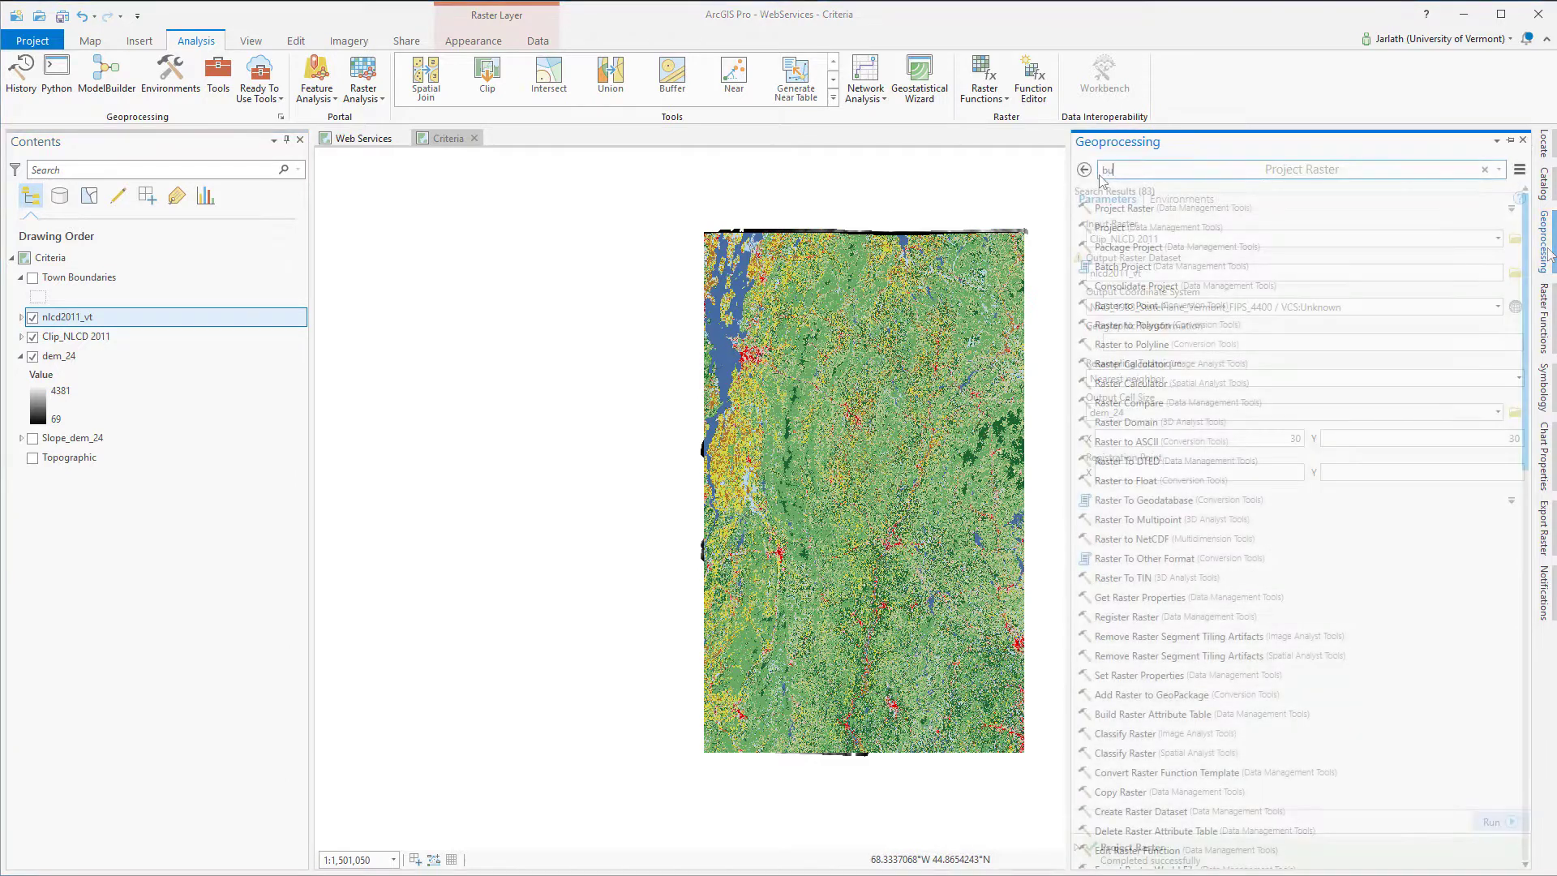
pyautogui.write('build ra')
pyautogui.click(1153, 208)
pyautogui.click(1297, 239)
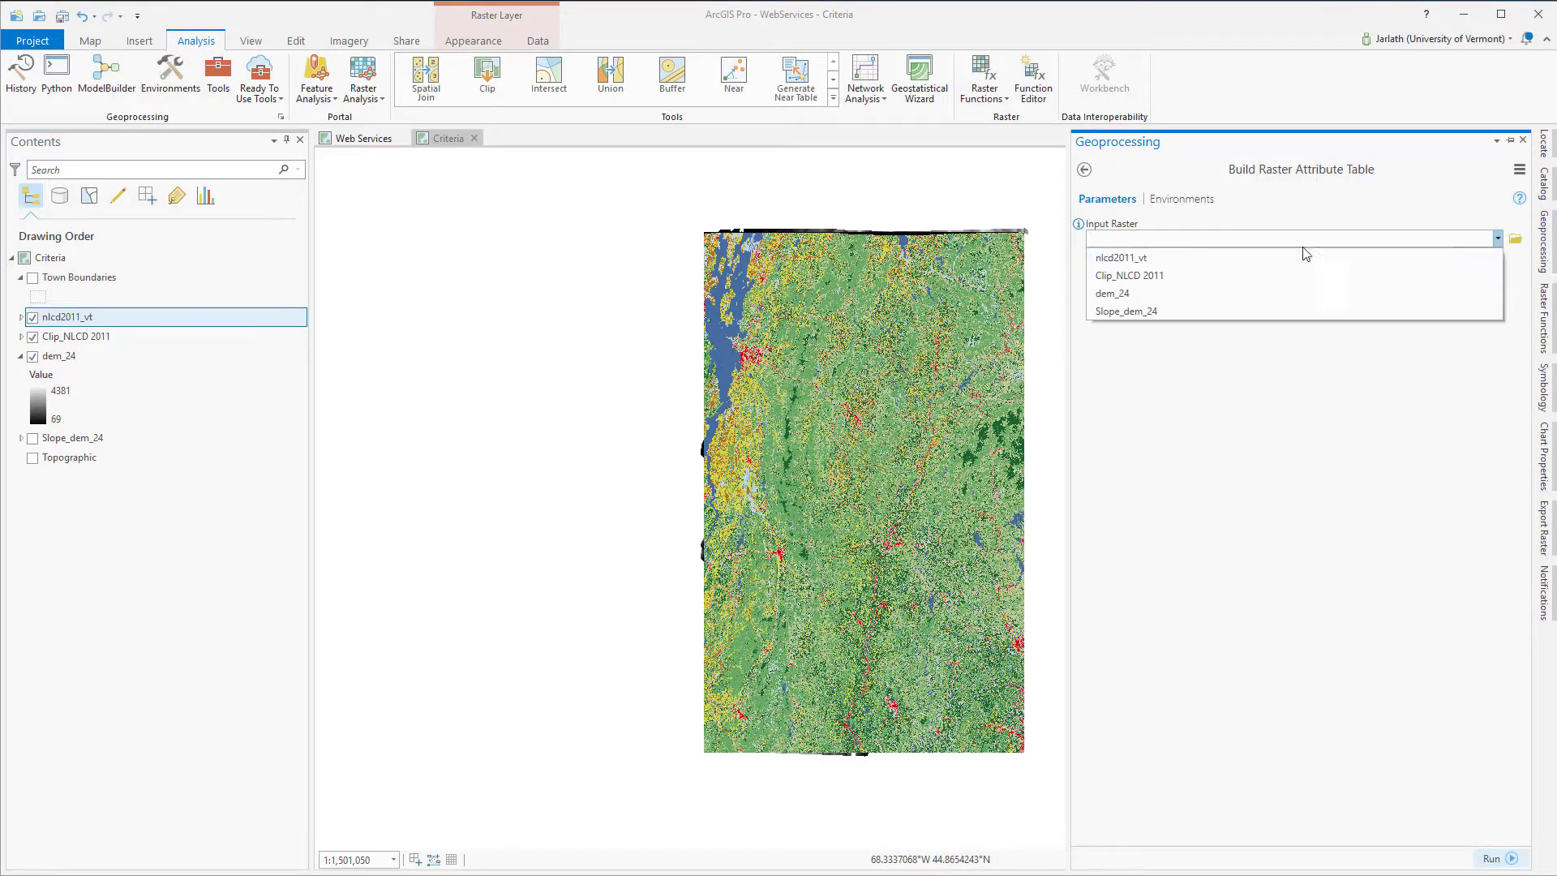
pyautogui.click(1262, 251)
pyautogui.click(1497, 859)
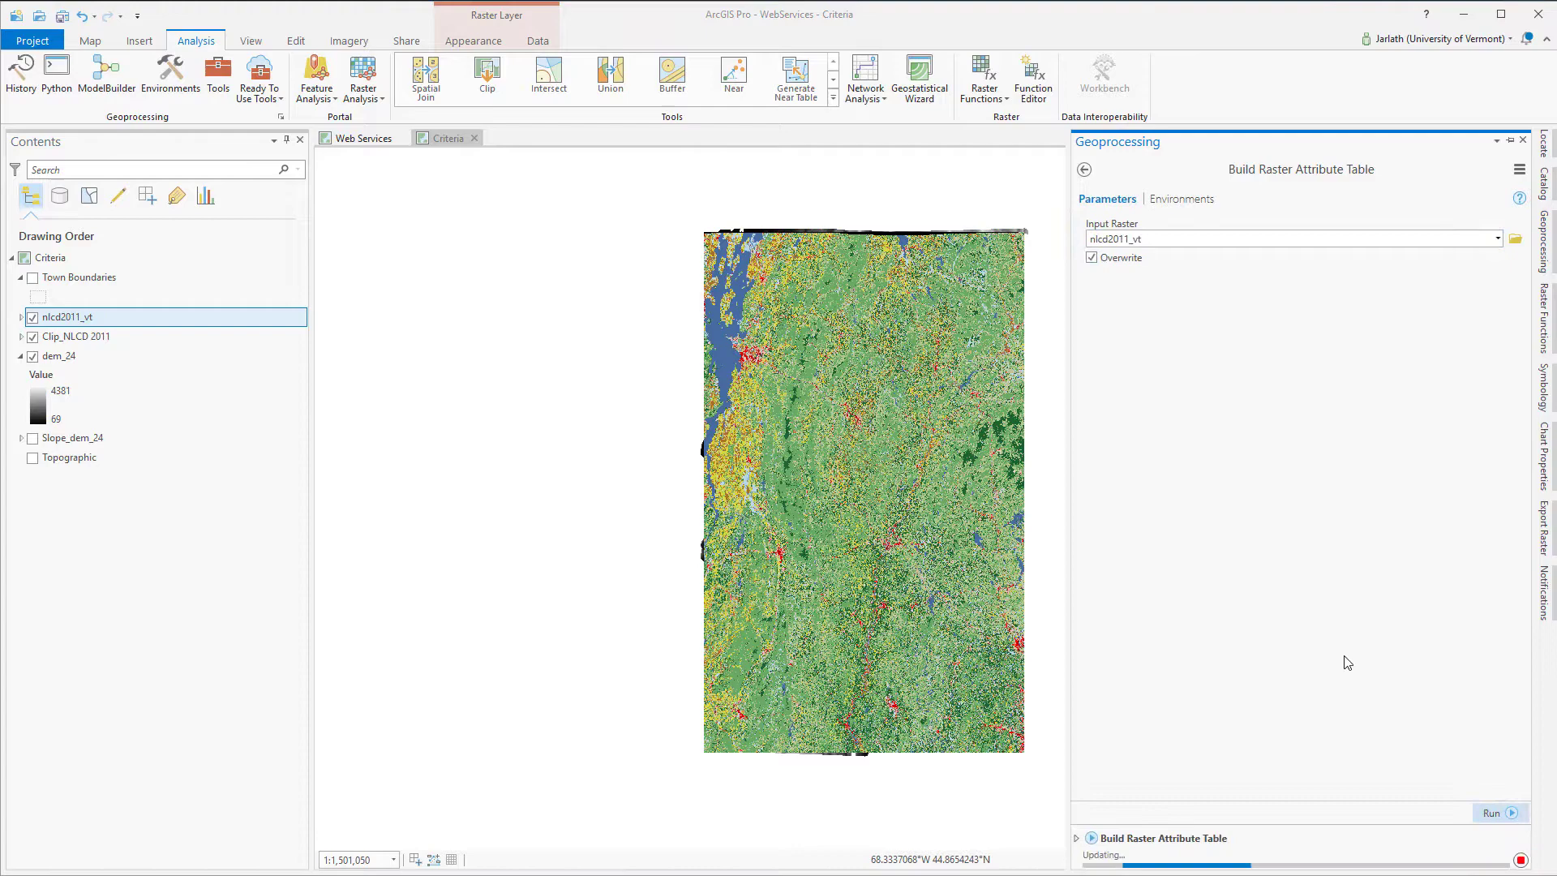
# - Re-add nlcd2011_vt from the Catalog and view its class values and counts
pyautogui.click(100, 326)
pyautogui.rightClick(101, 325)
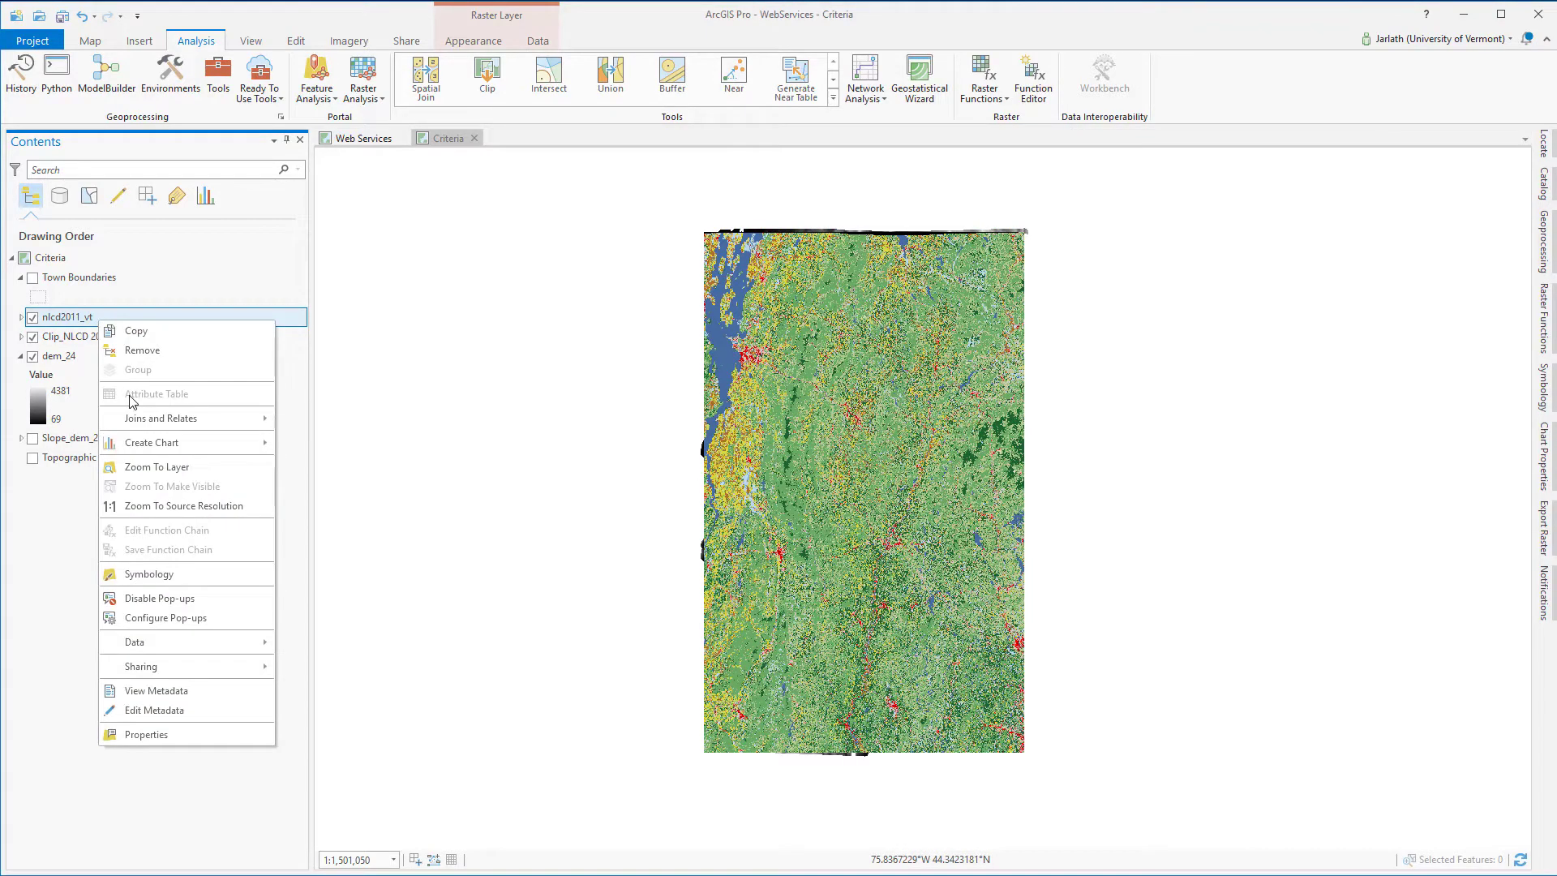
pyautogui.click(122, 351)
pyautogui.click(1543, 183)
pyautogui.moveTo(1113, 449); pyautogui.dragTo(100, 318)
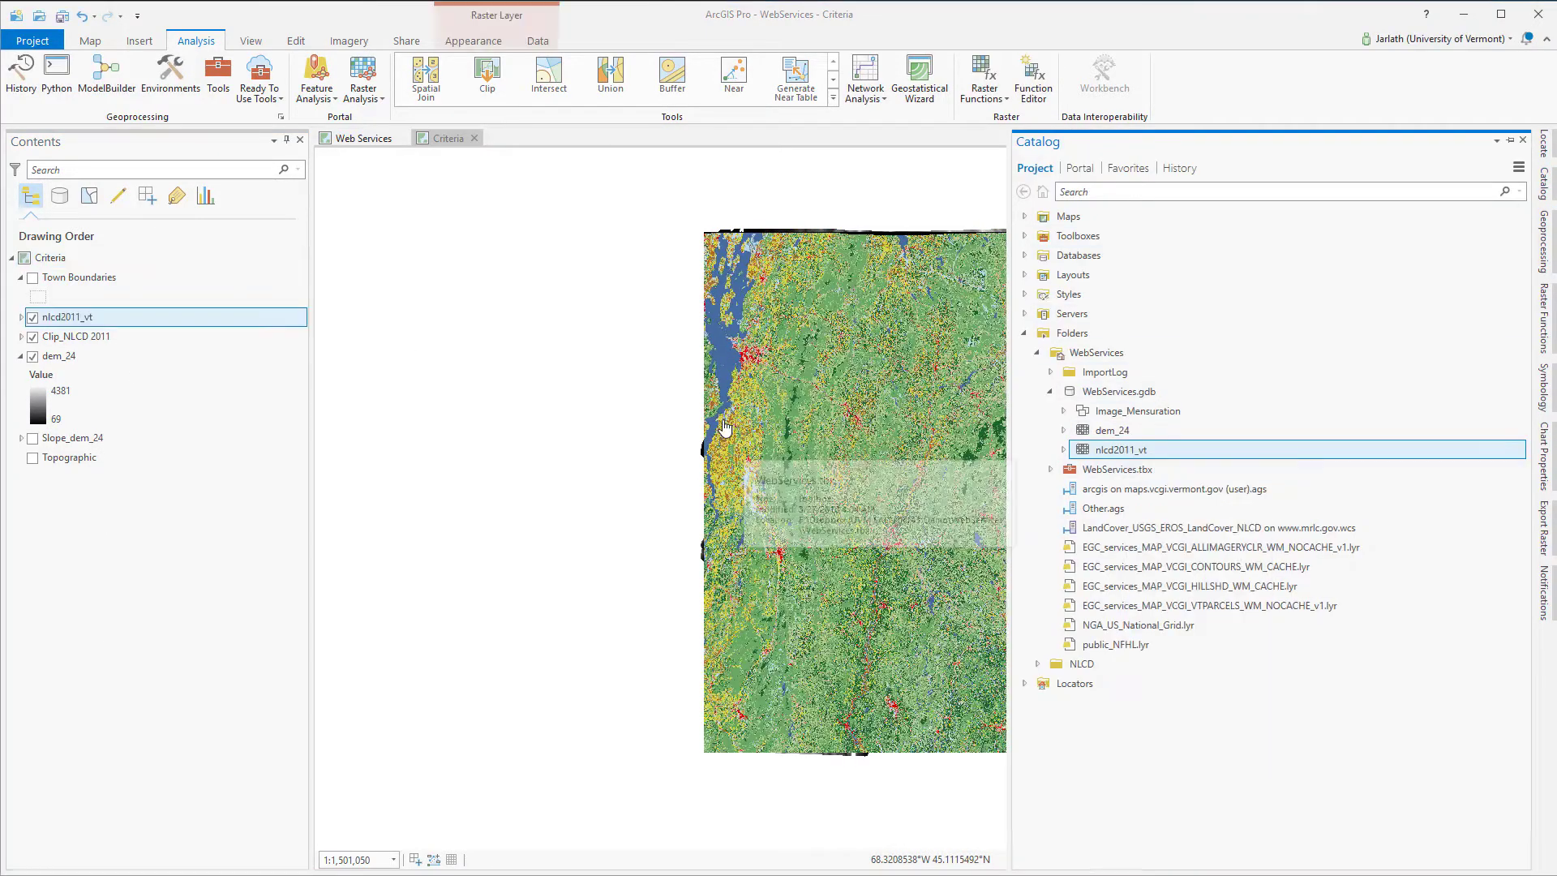
pyautogui.rightClick(113, 321)
pyautogui.click(149, 397)
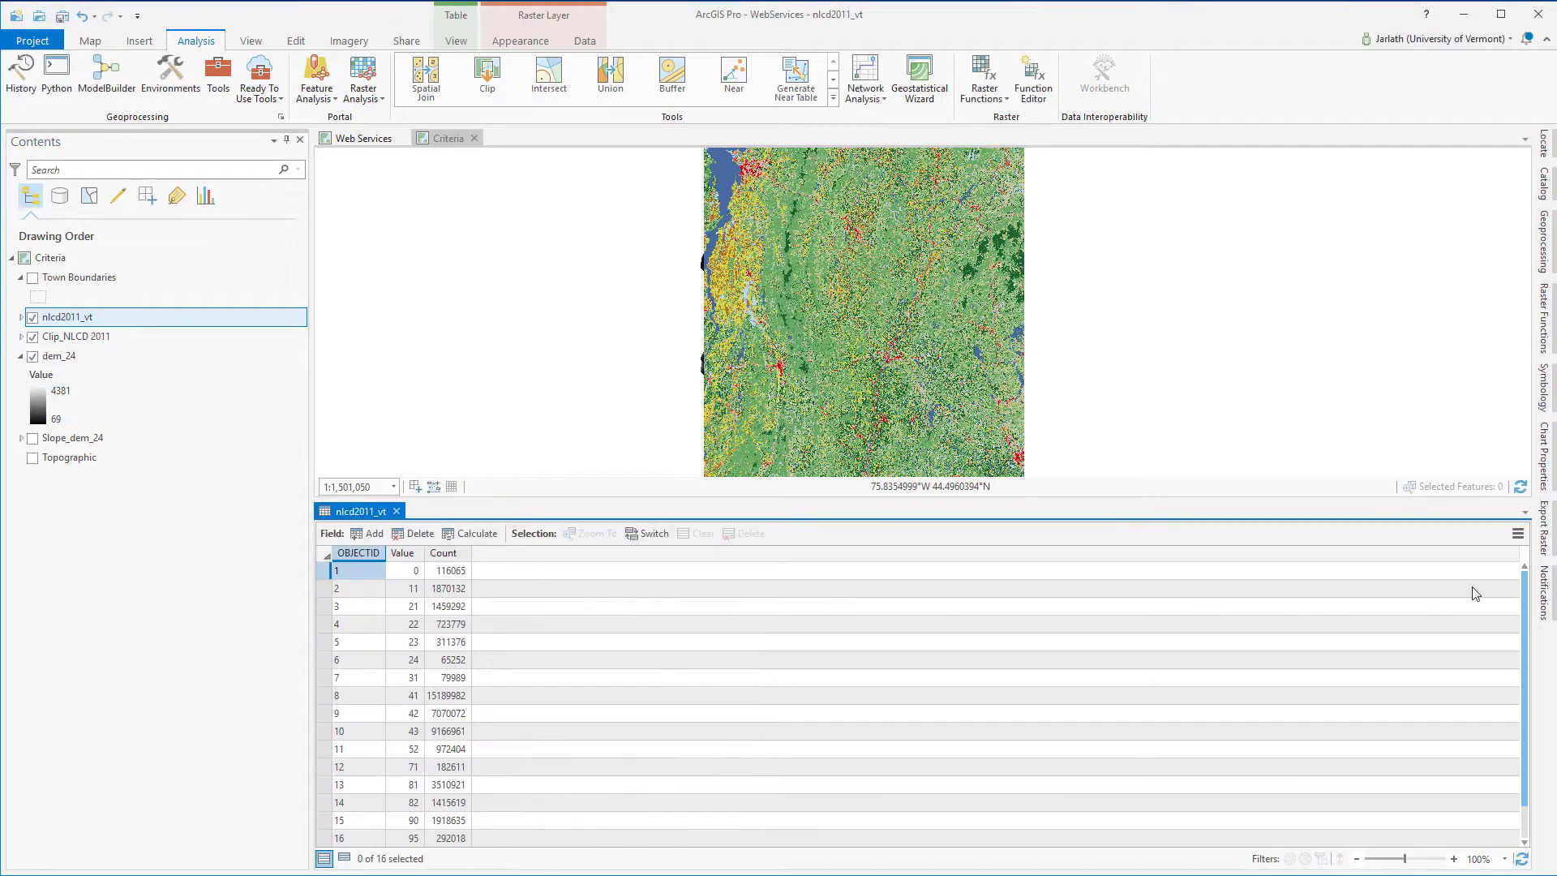
pyautogui.scroll(-1, 1460, 633)
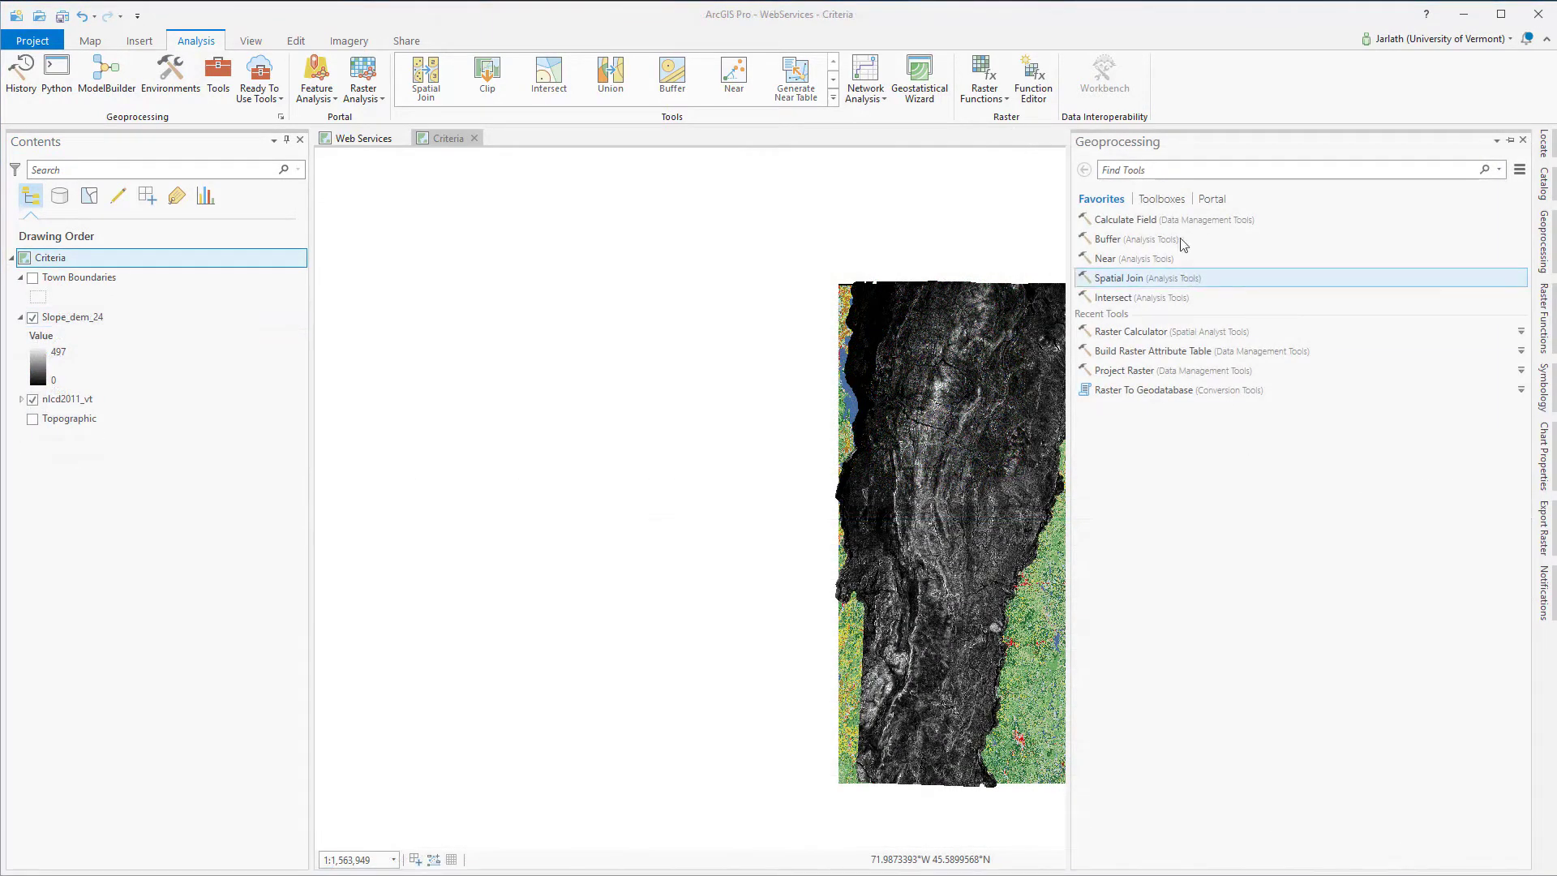
# - In Raster Calculator, enter the forest condition ("nlcd2011_vt" == 41 | 42 | 43)
pyautogui.click(1131, 172)
pyautogui.write('ras')
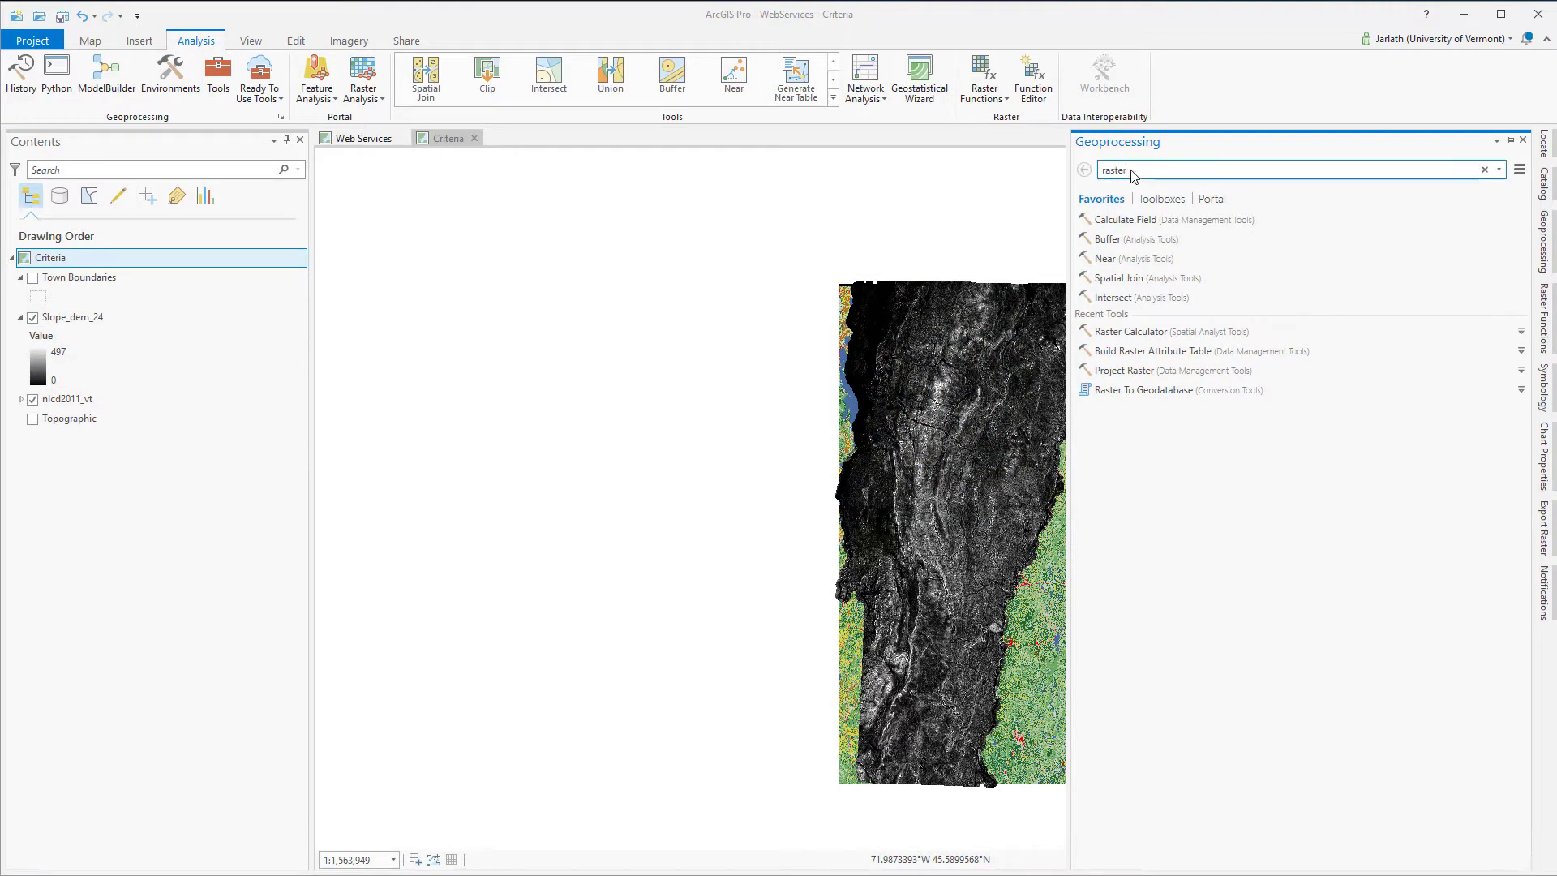
pyautogui.write('ter')
pyautogui.click(1129, 226)
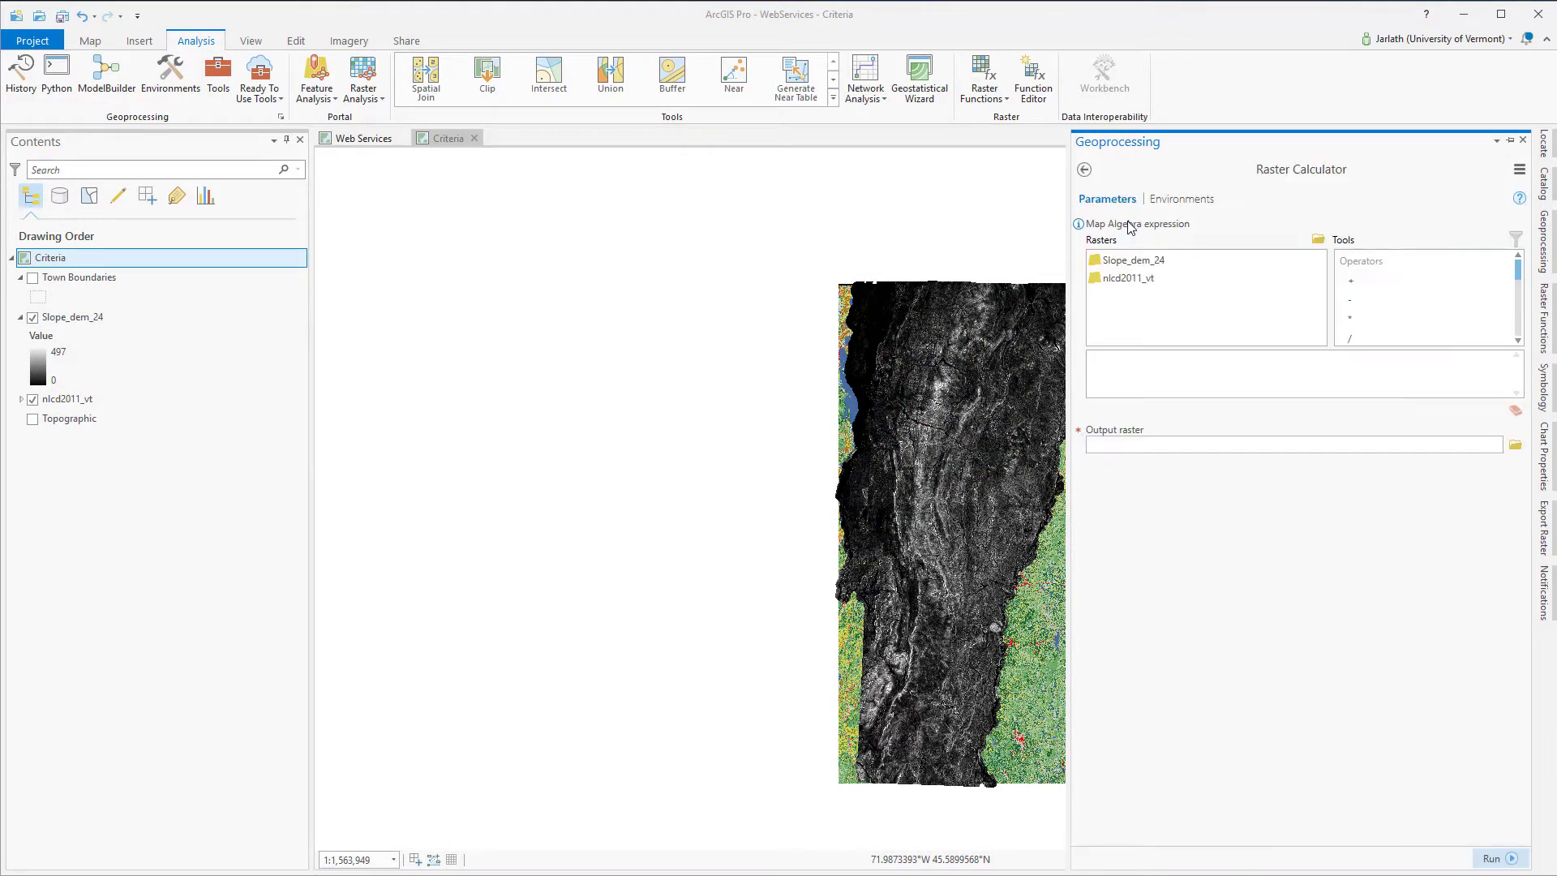
pyautogui.moveTo(1150, 280); pyautogui.dragTo(1123, 380)
pyautogui.write('(')
pyautogui.click(1137, 279)
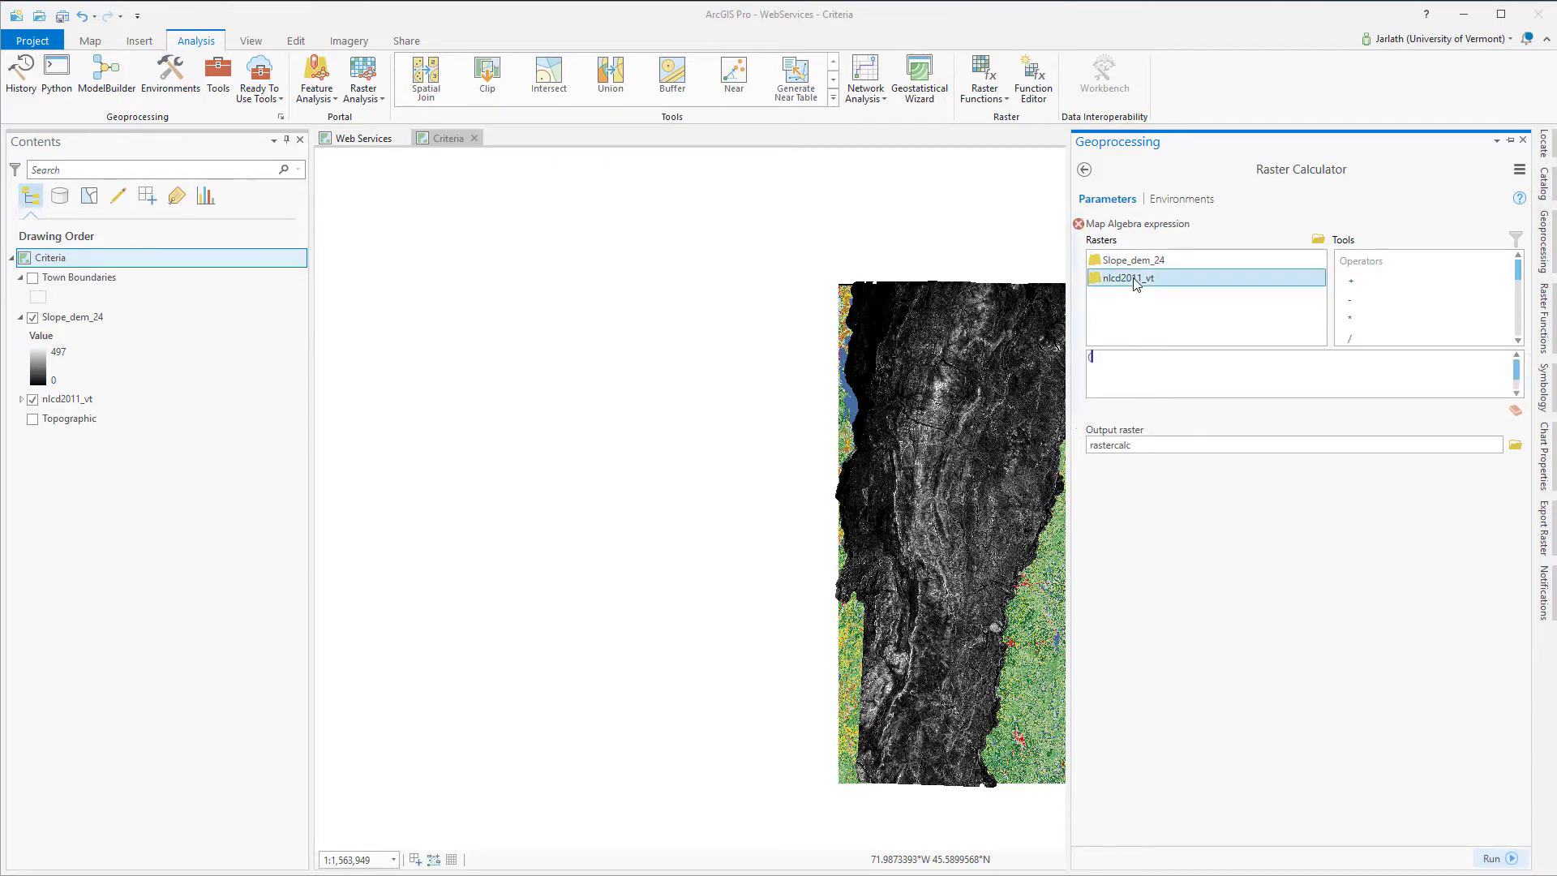
pyautogui.doubleClick(1176, 279)
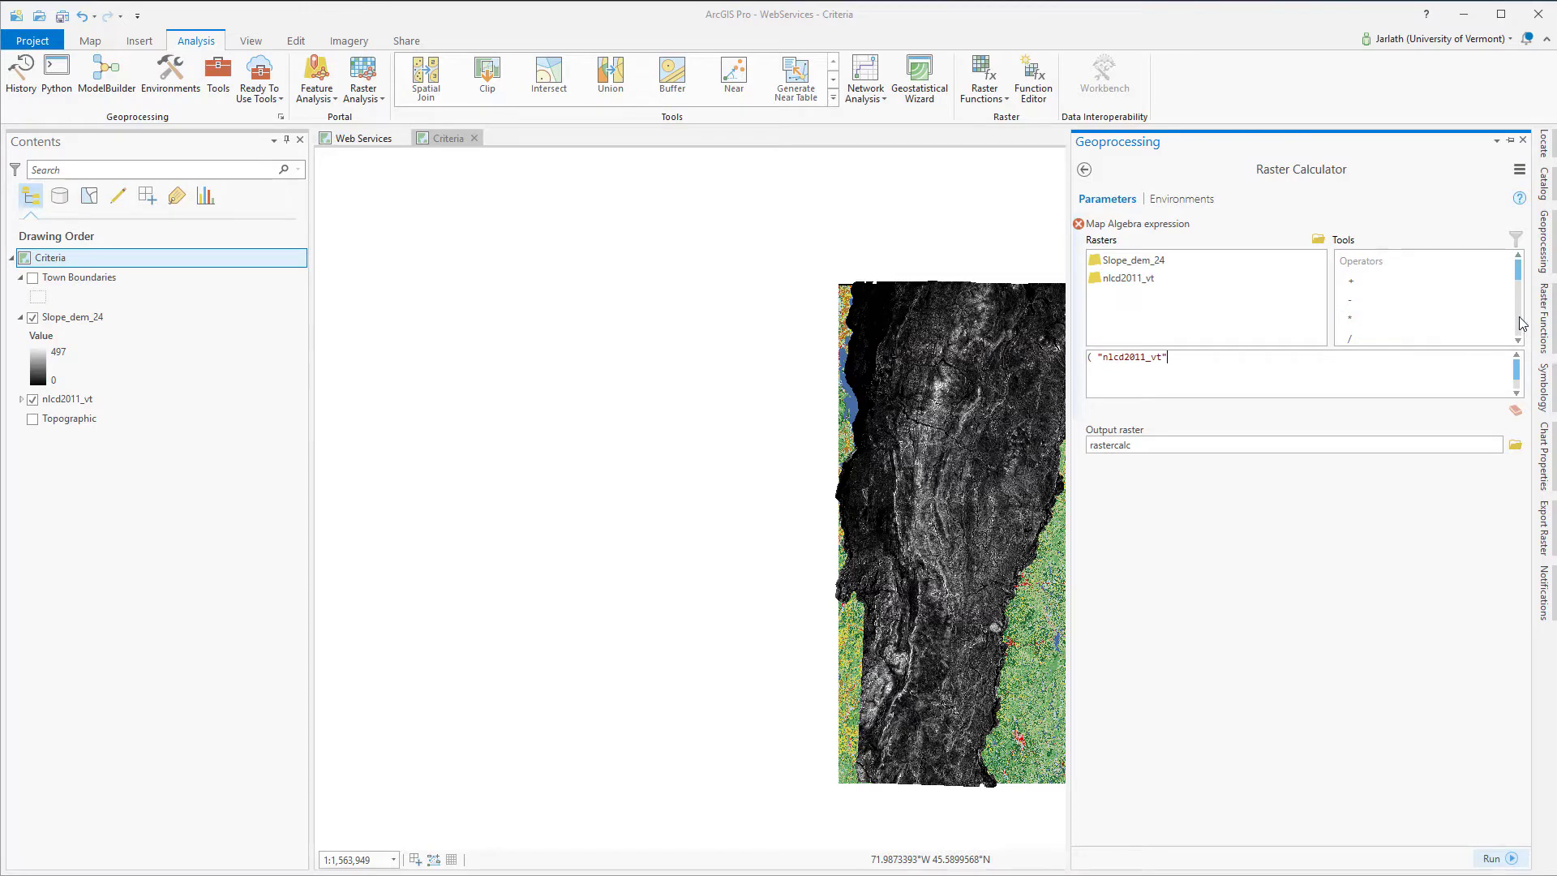
pyautogui.scroll(-2, 1460, 316)
pyautogui.doubleClick(1391, 282)
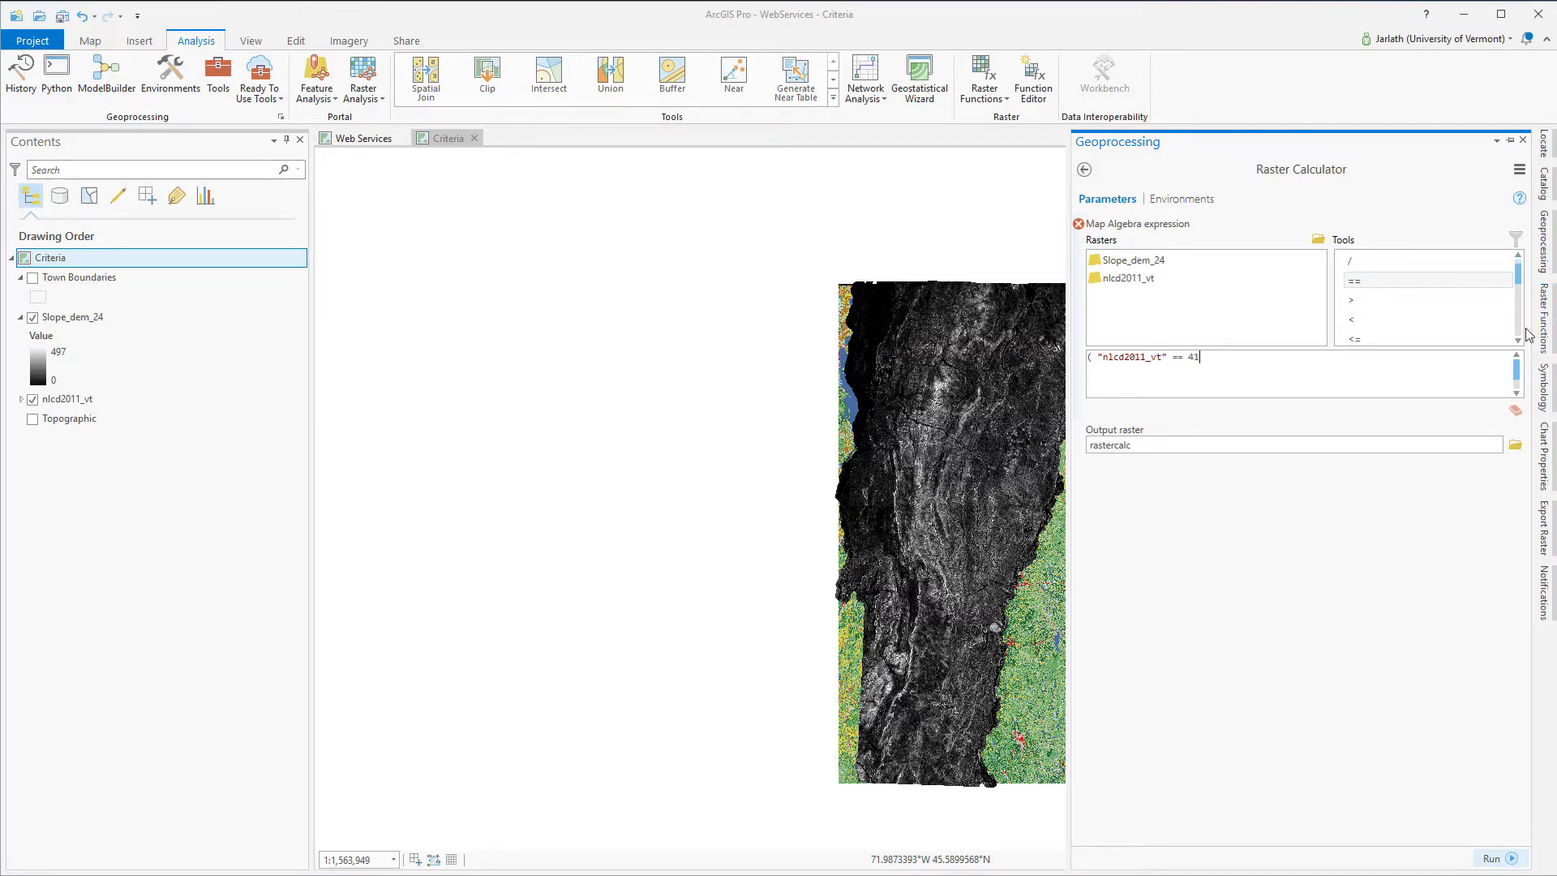
pyautogui.scroll(-2, 1520, 332)
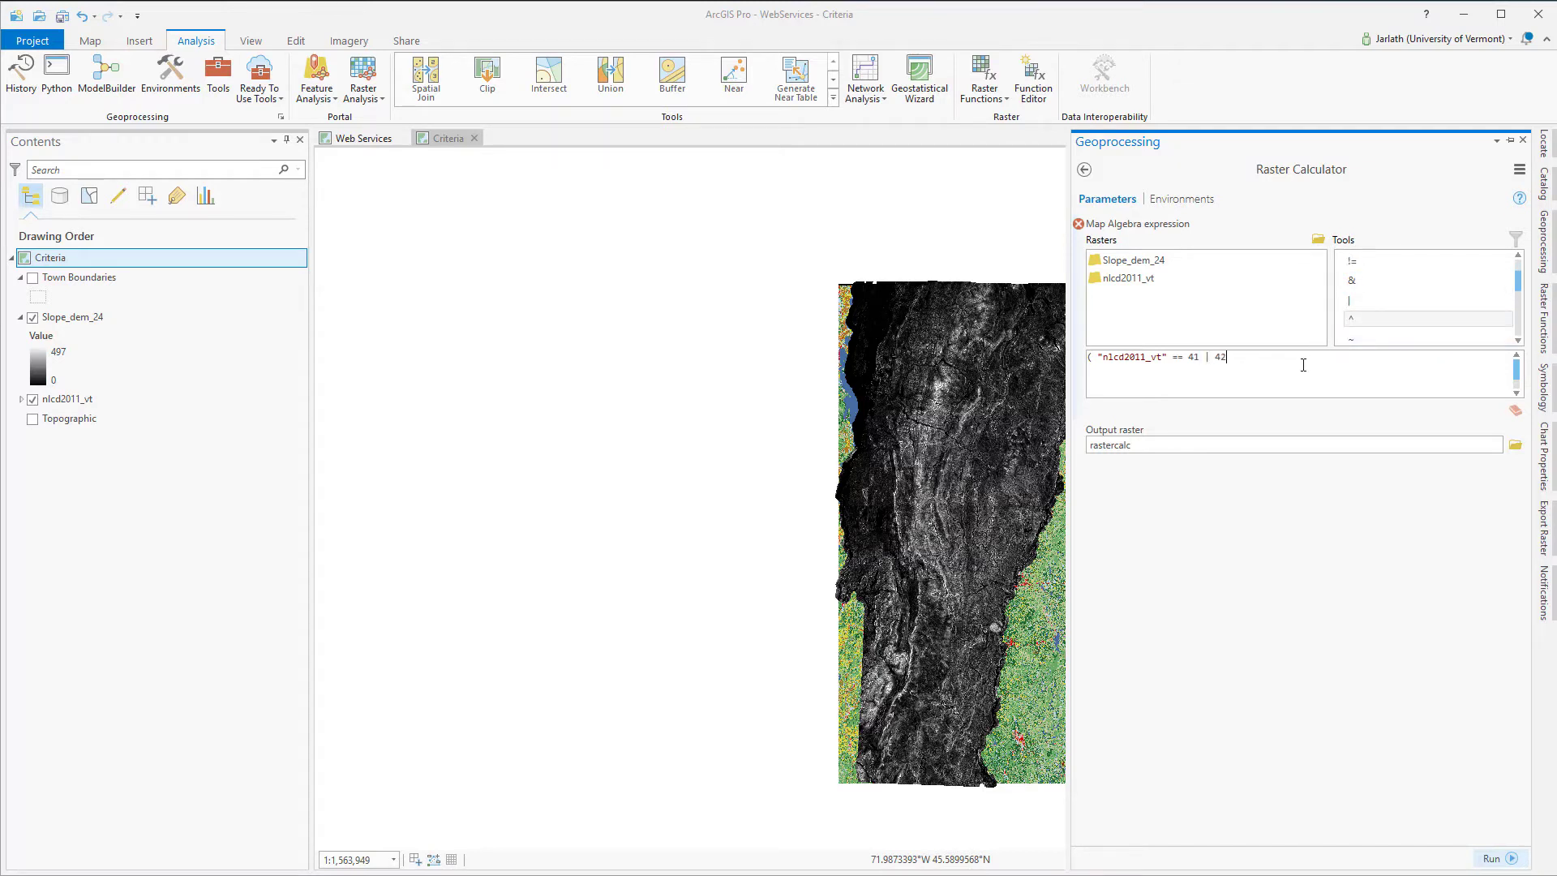
pyautogui.doubleClick(1352, 301)
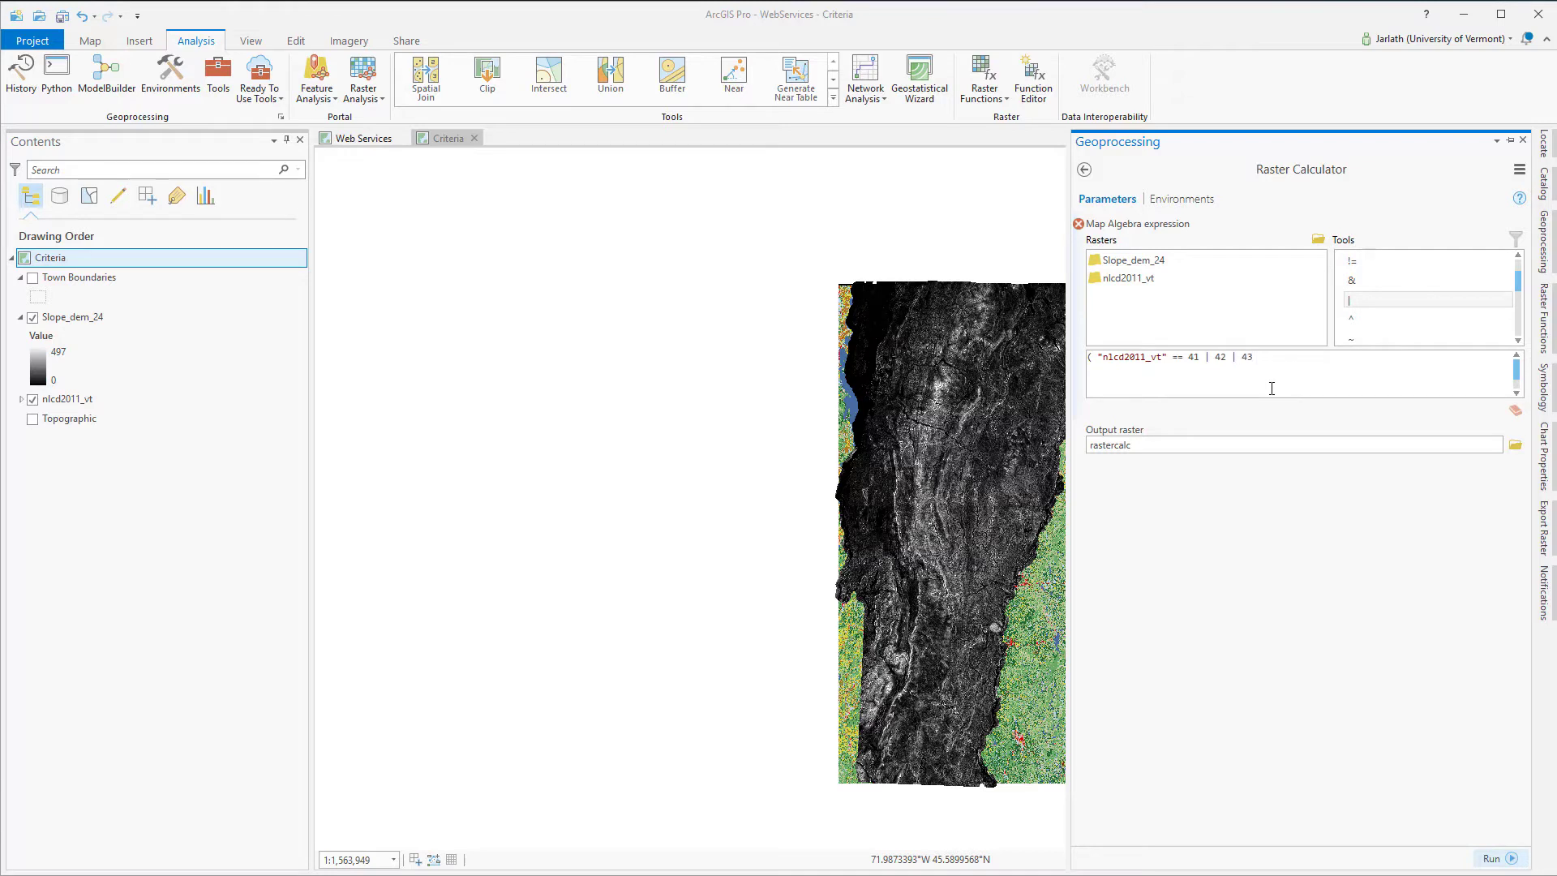
# - Extend the expression with & ("Slope_dem_24" > 125)
pyautogui.click(1354, 282)
pyautogui.doubleClick(1355, 282)
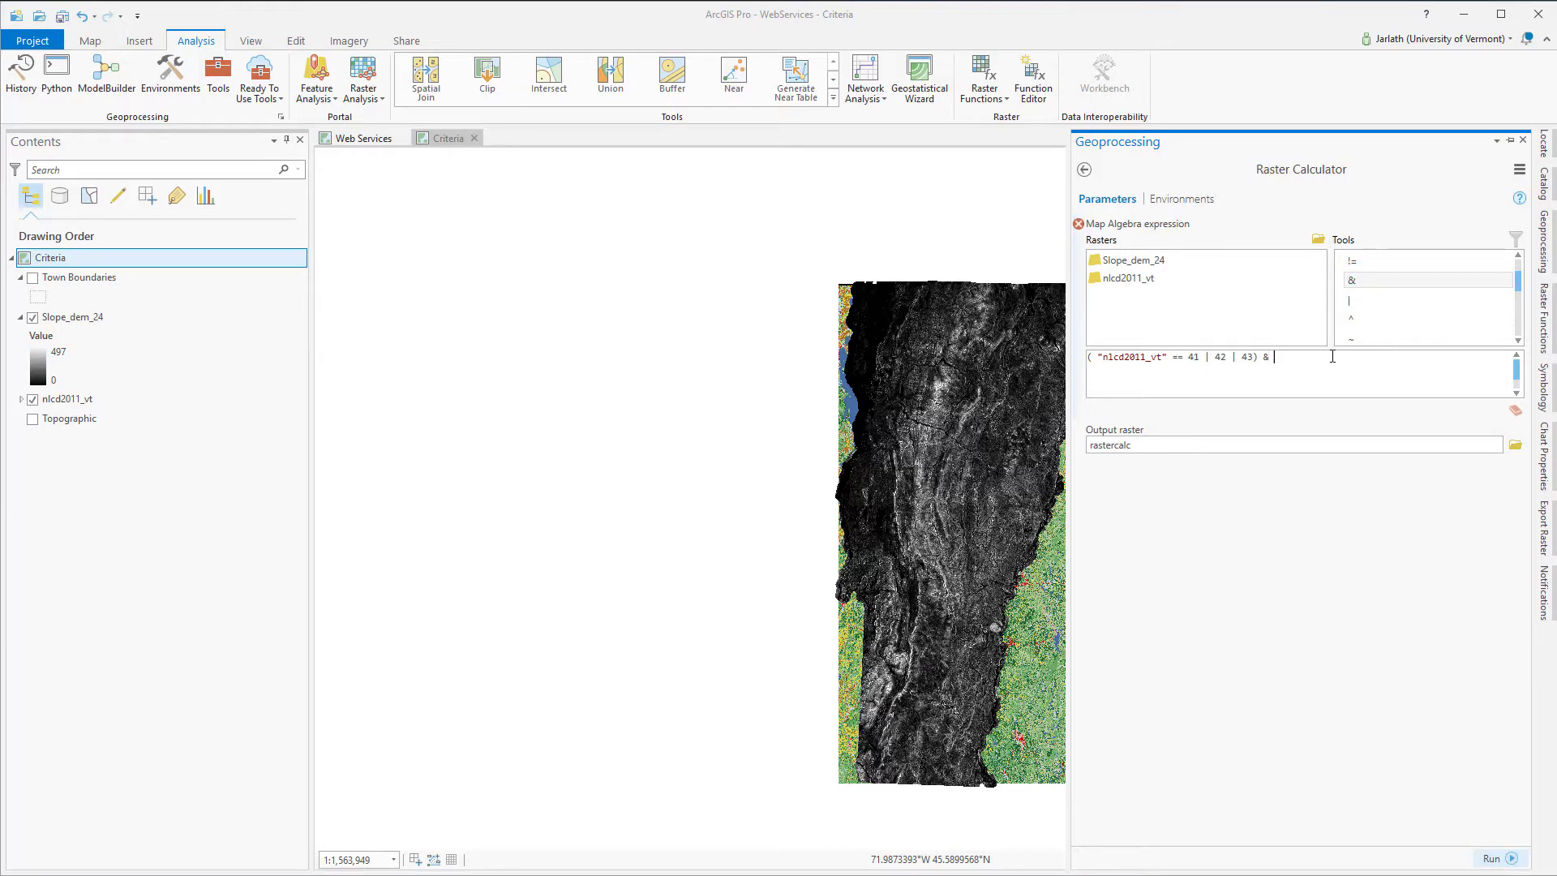
pyautogui.click(1143, 264)
pyautogui.doubleClick(1147, 260)
pyautogui.scroll(2, 1509, 304)
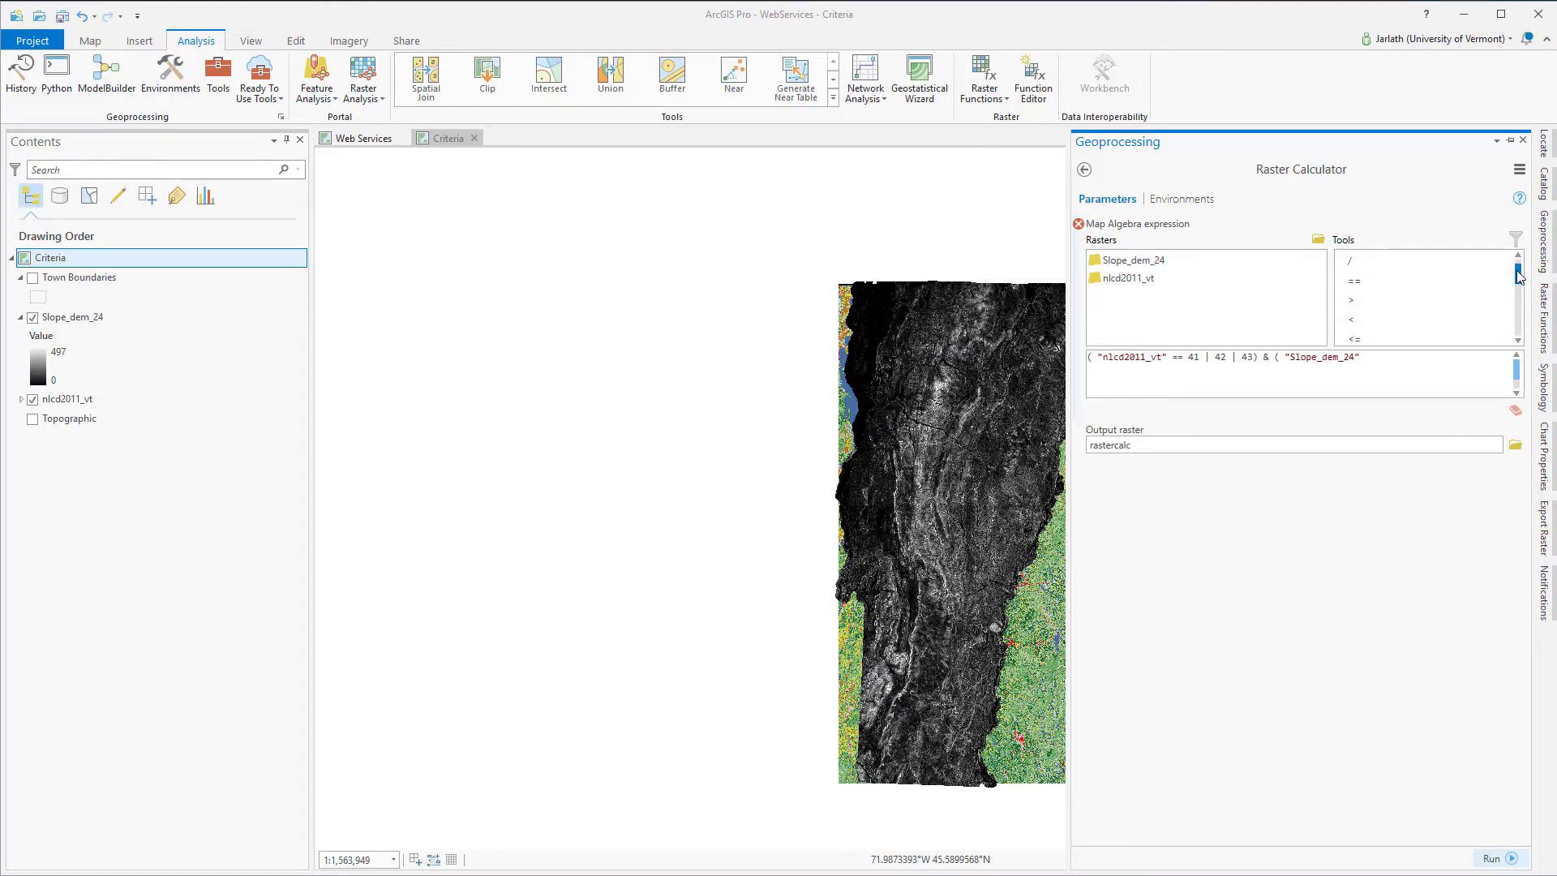
pyautogui.click(1418, 309)
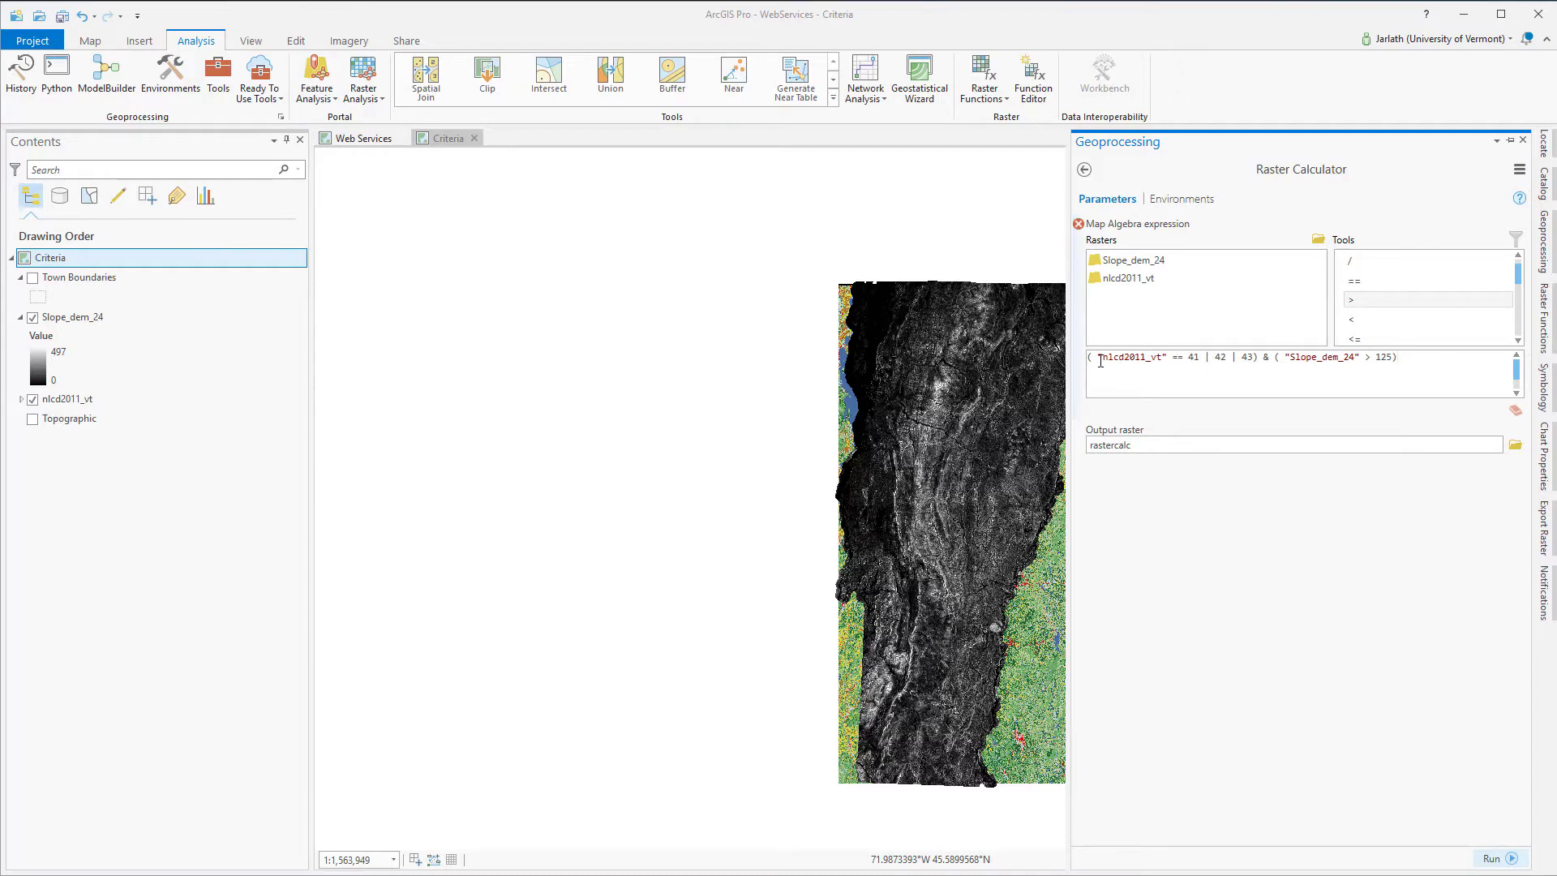
# - Name the output forest_steepslope and run the calculation
pyautogui.click(1515, 445)
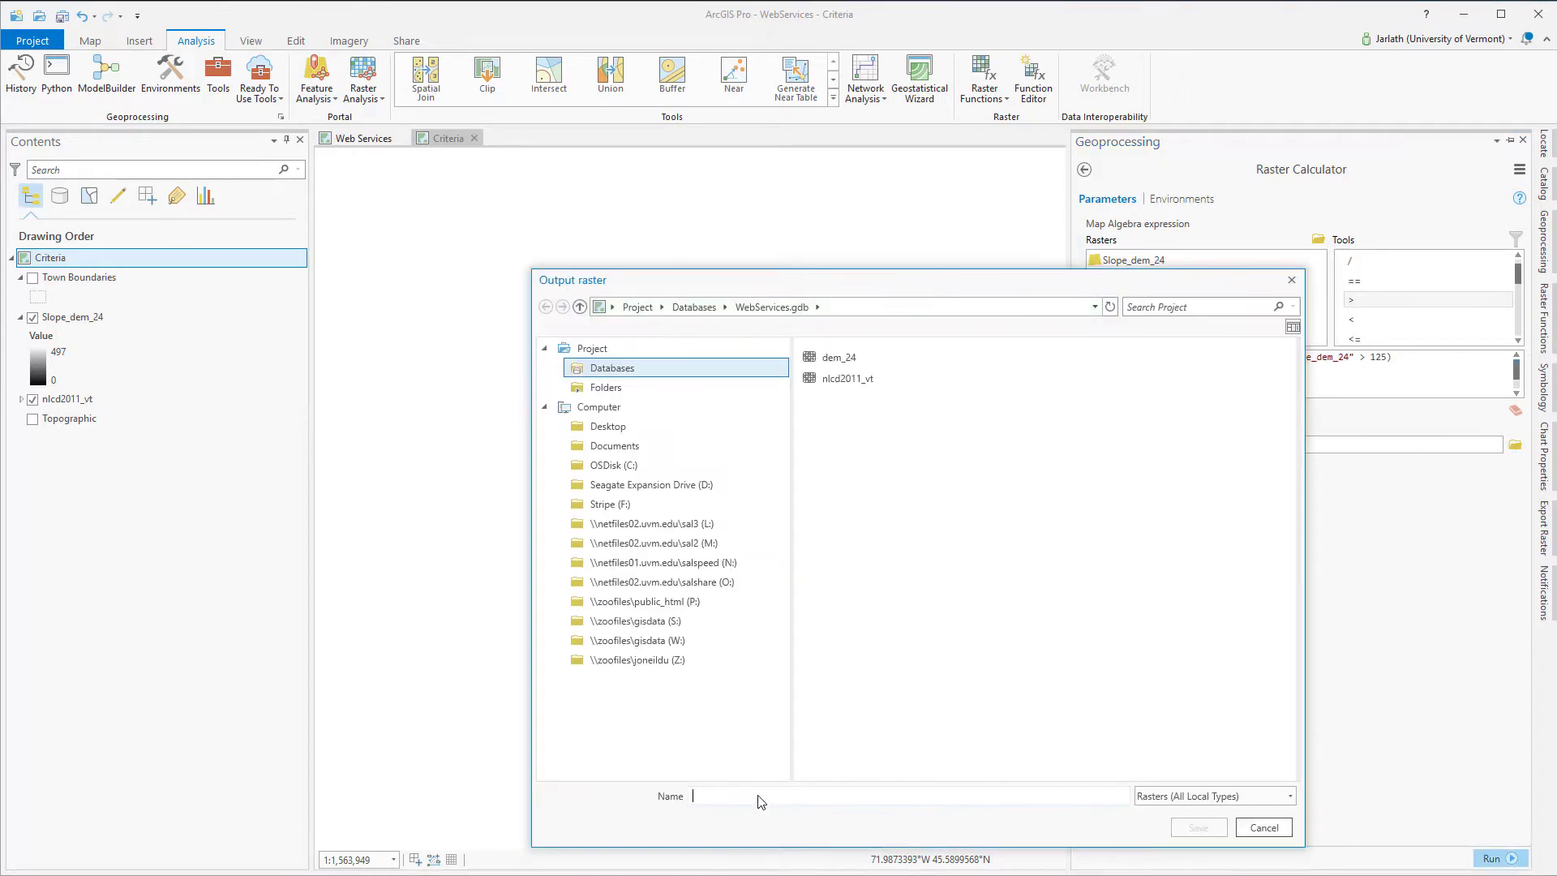
pyautogui.write('forest')
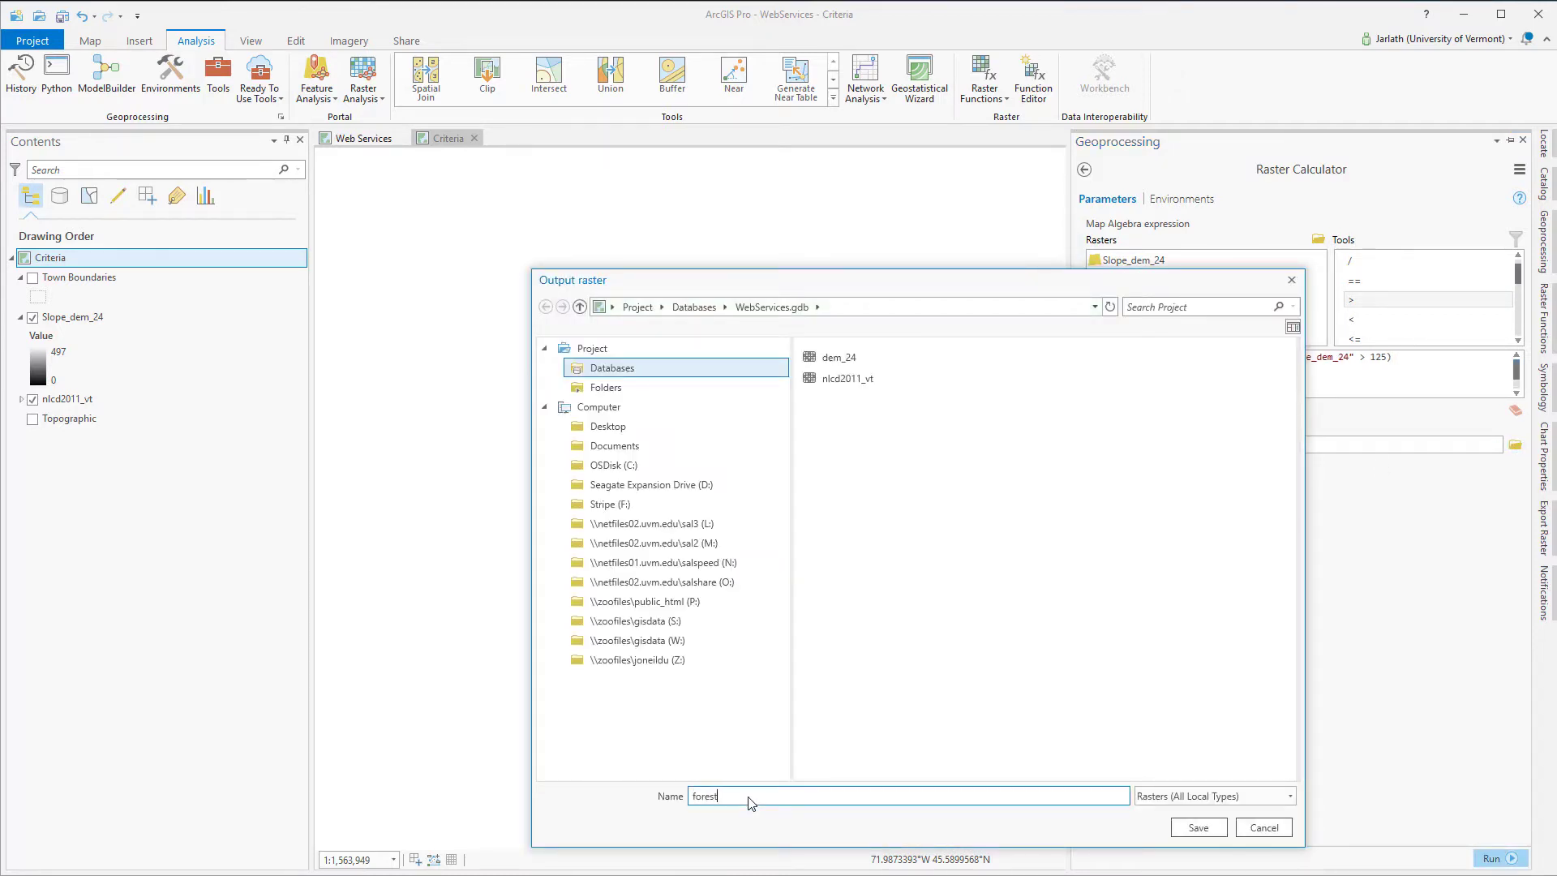
pyautogui.write('_steepslope')
pyautogui.click(1198, 827)
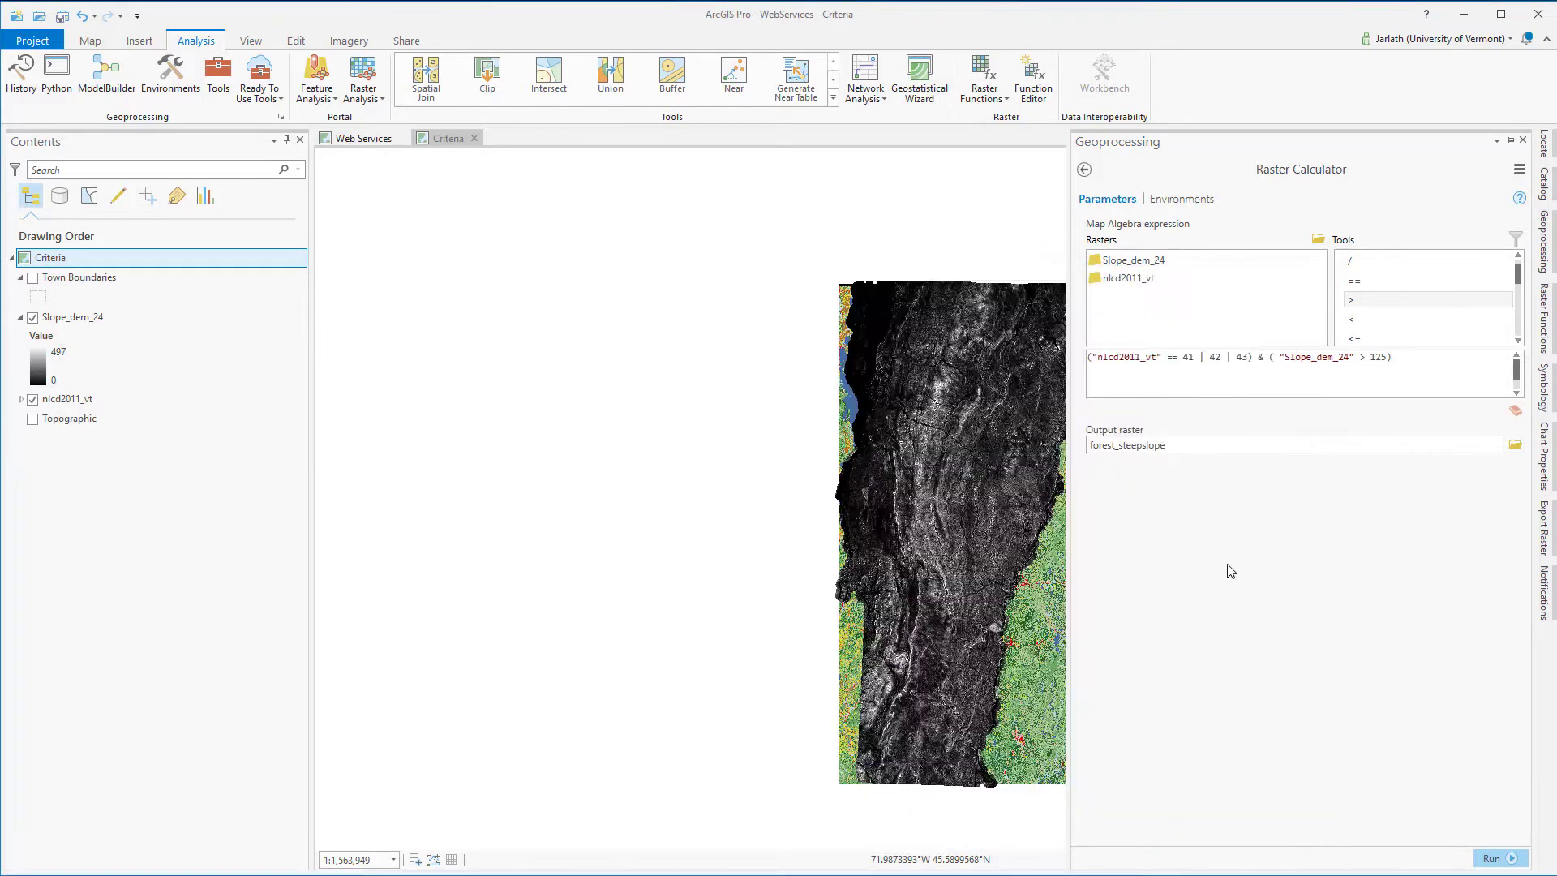
pyautogui.click(1493, 858)
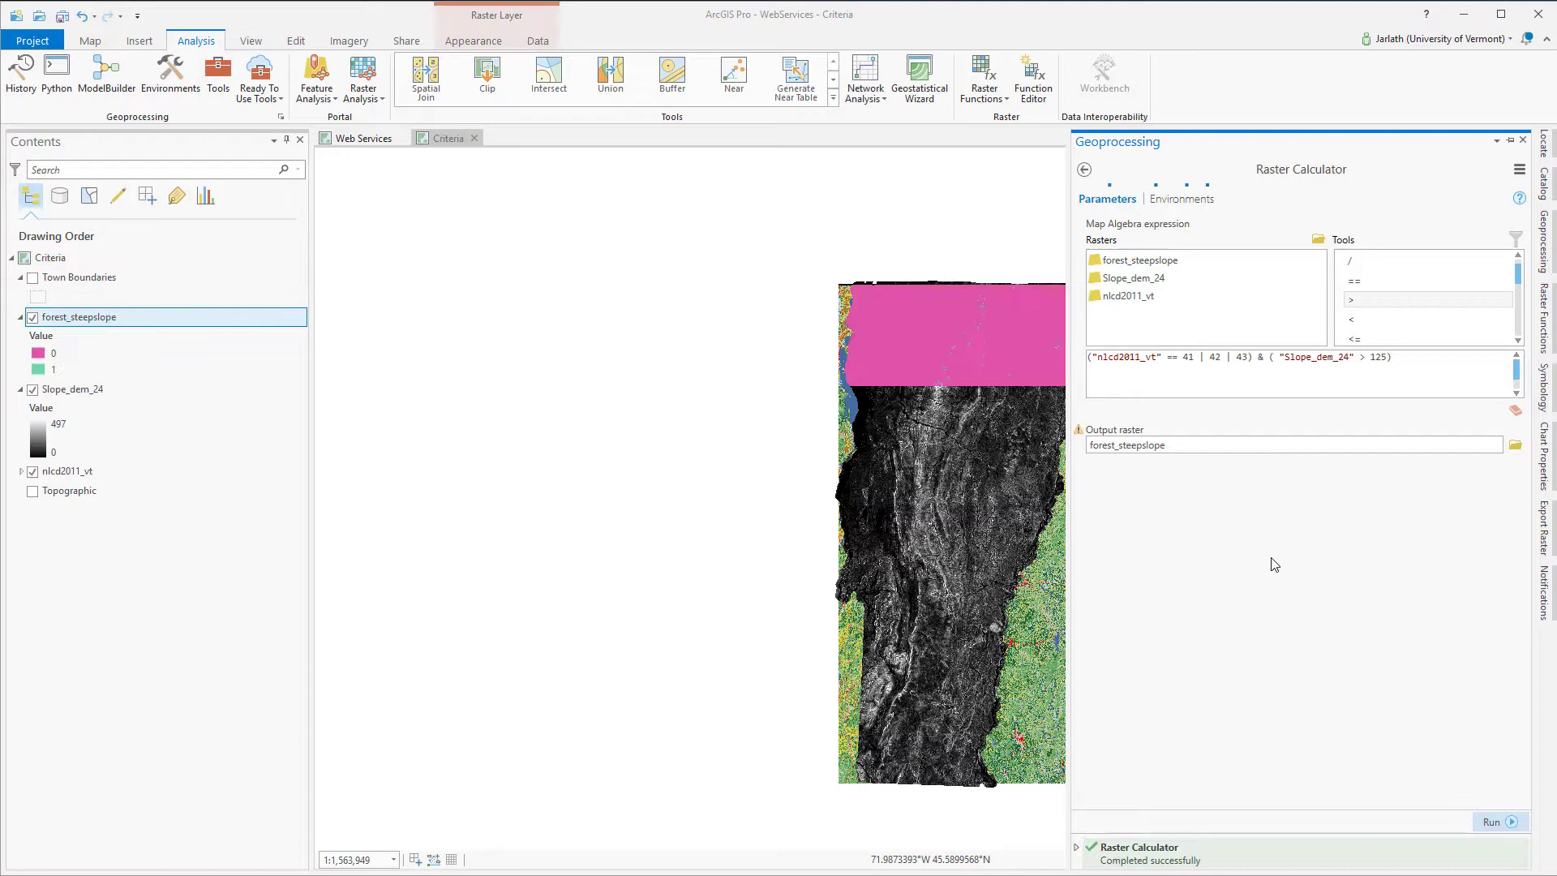
# - Zoom into the map and inspect cell values of a green patch and the pink background
pyautogui.click(979, 503)
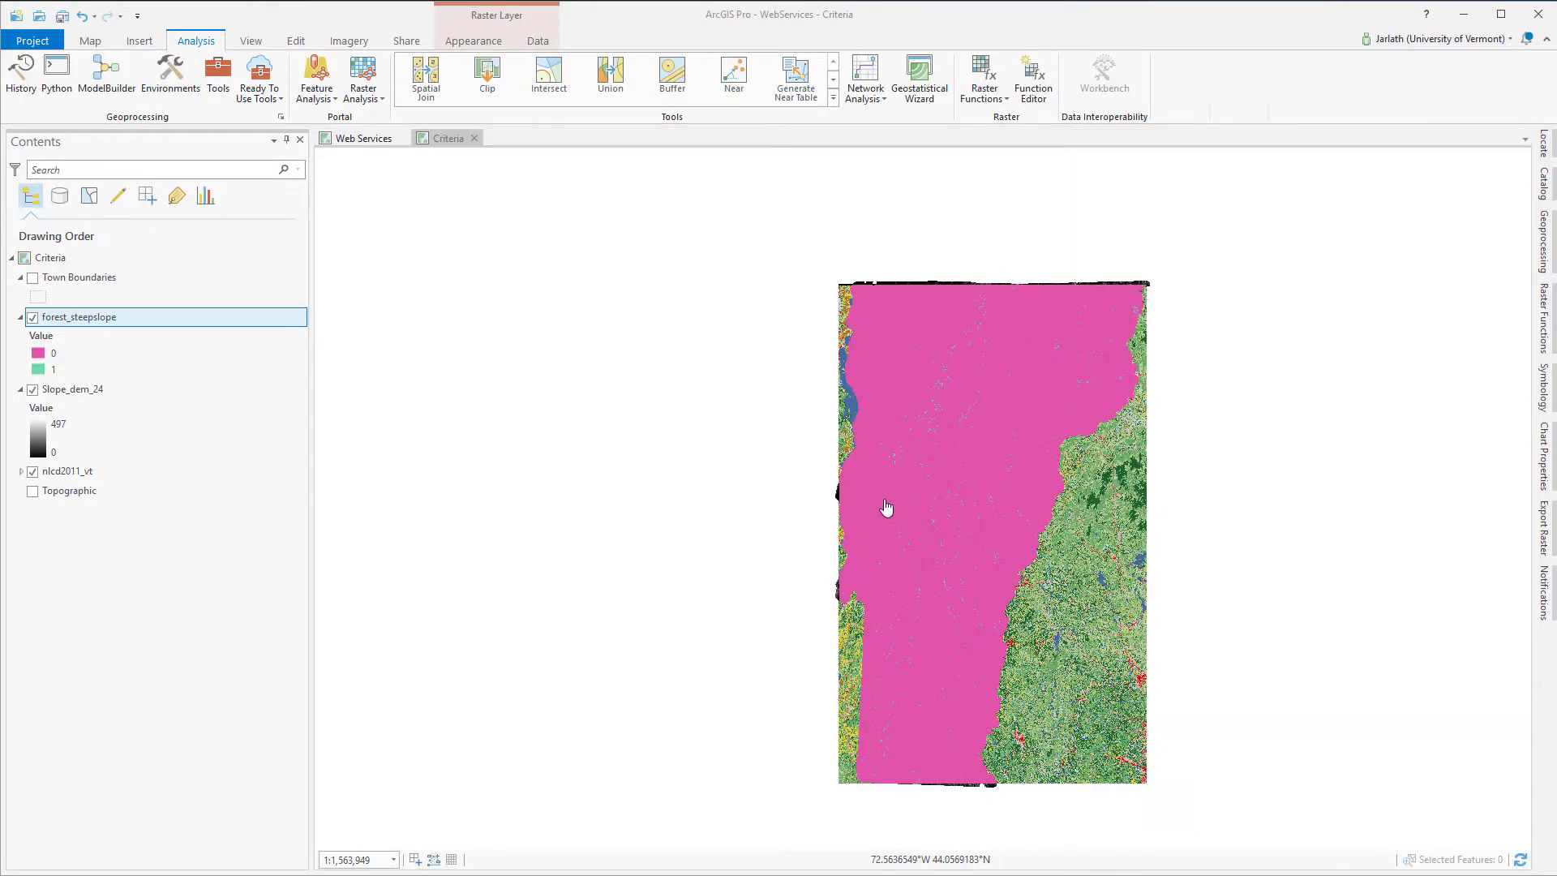
pyautogui.click(91, 40)
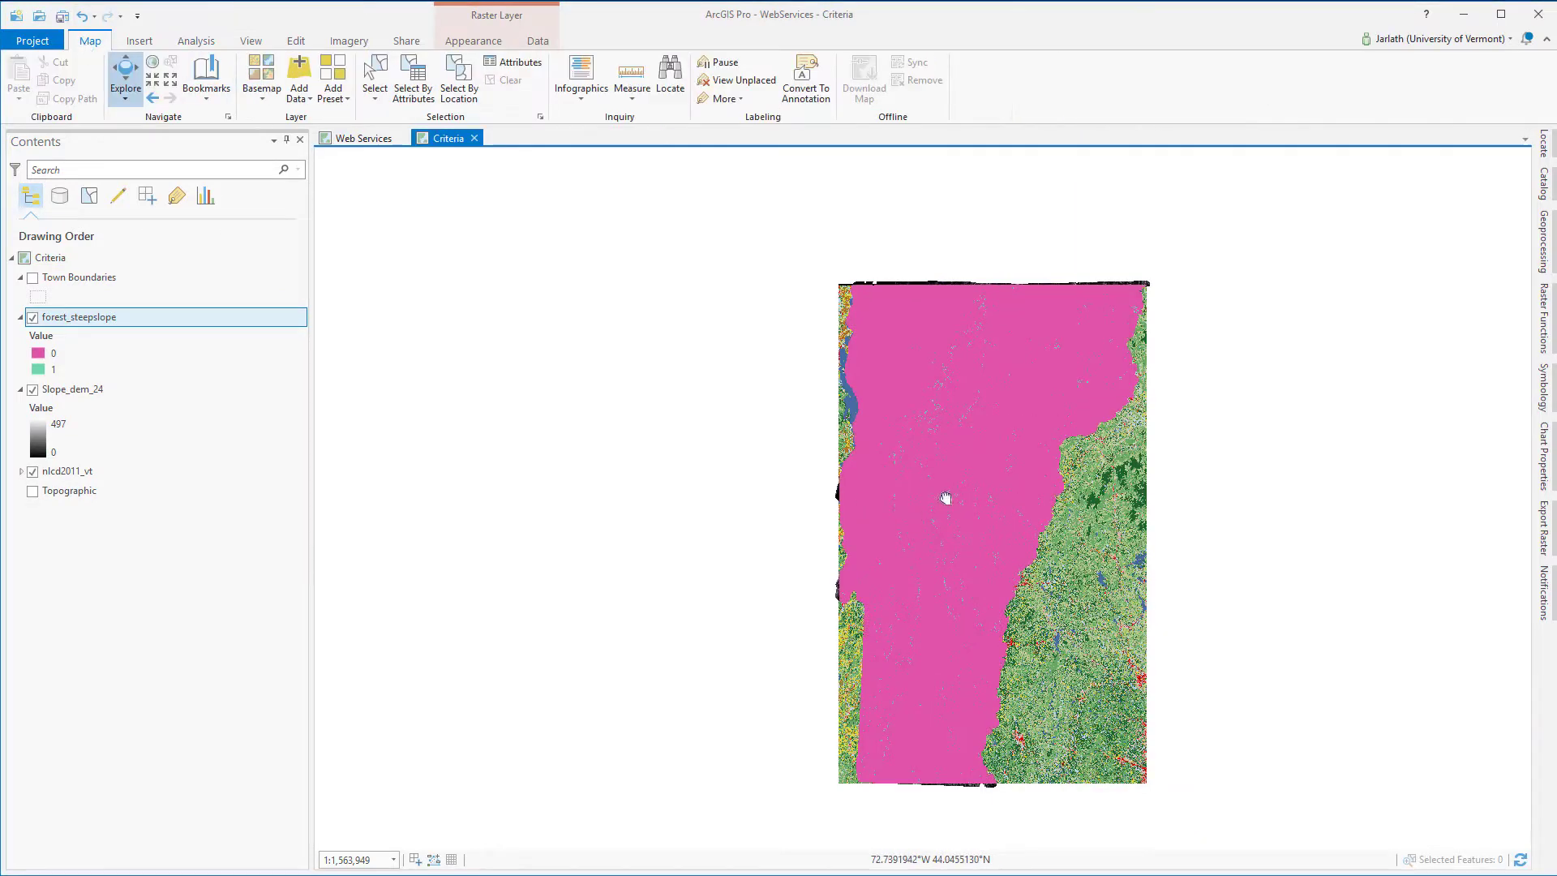
pyautogui.scroll(5, 762, 446)
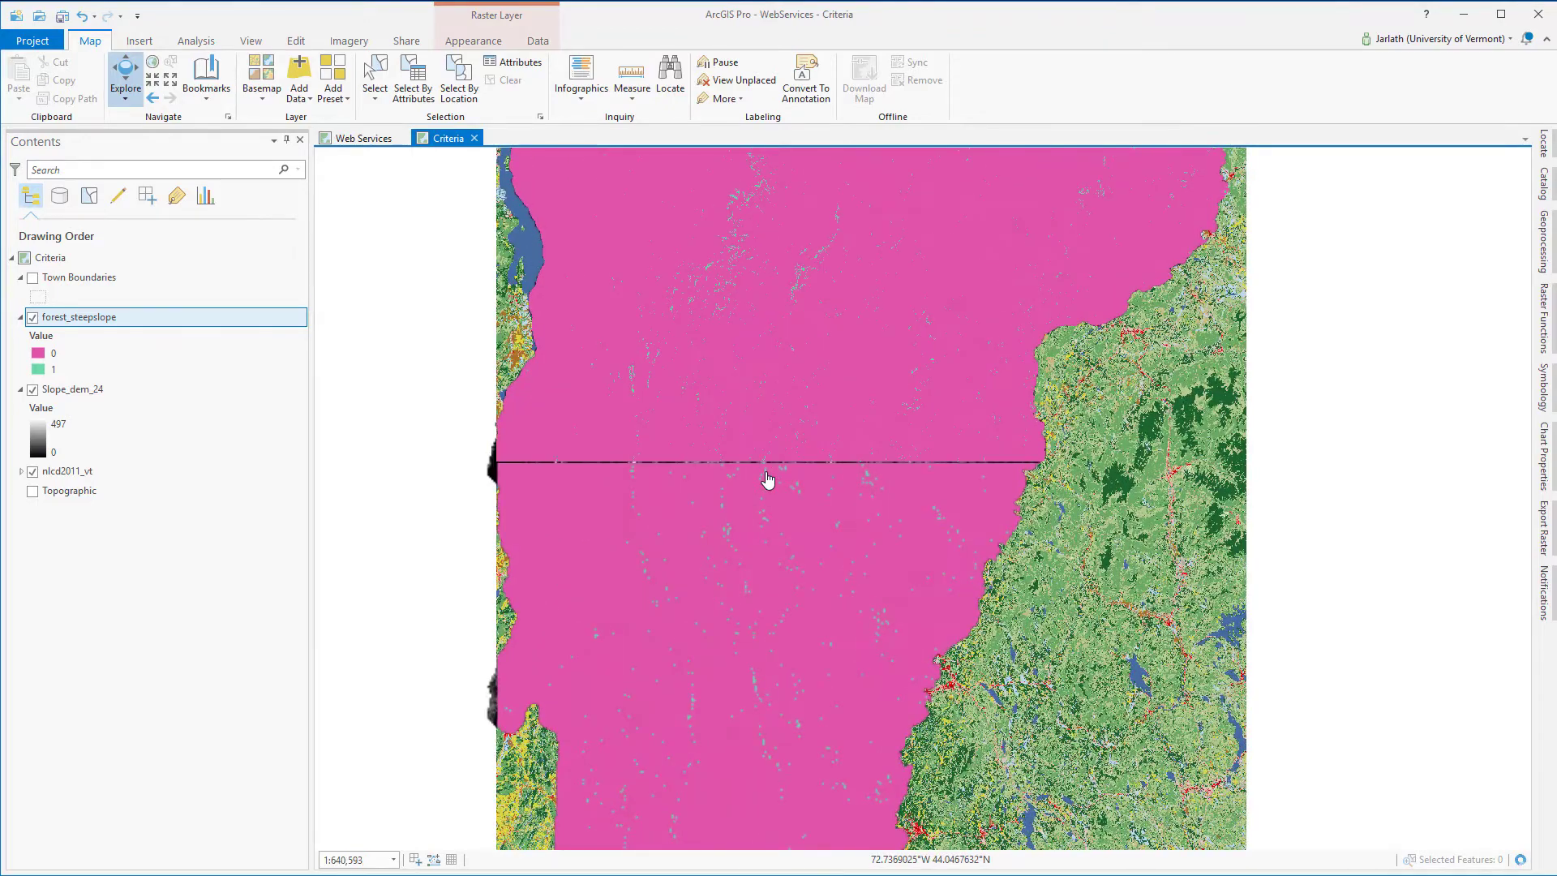
pyautogui.scroll(4, 768, 480)
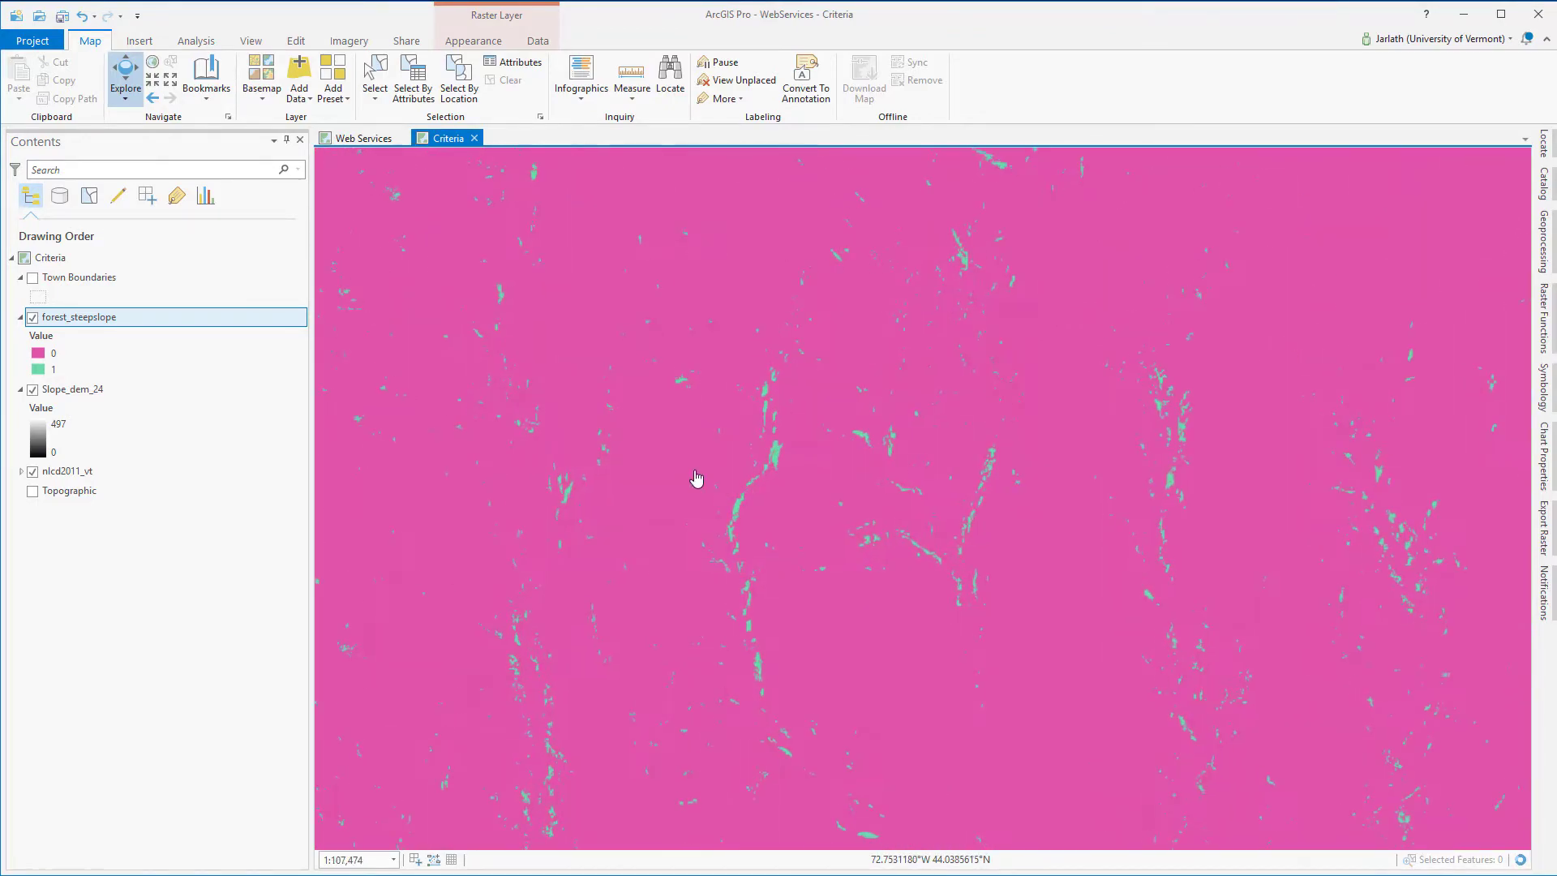
pyautogui.scroll(2, 844, 574)
pyautogui.moveTo(726, 430); pyautogui.dragTo(754, 611)
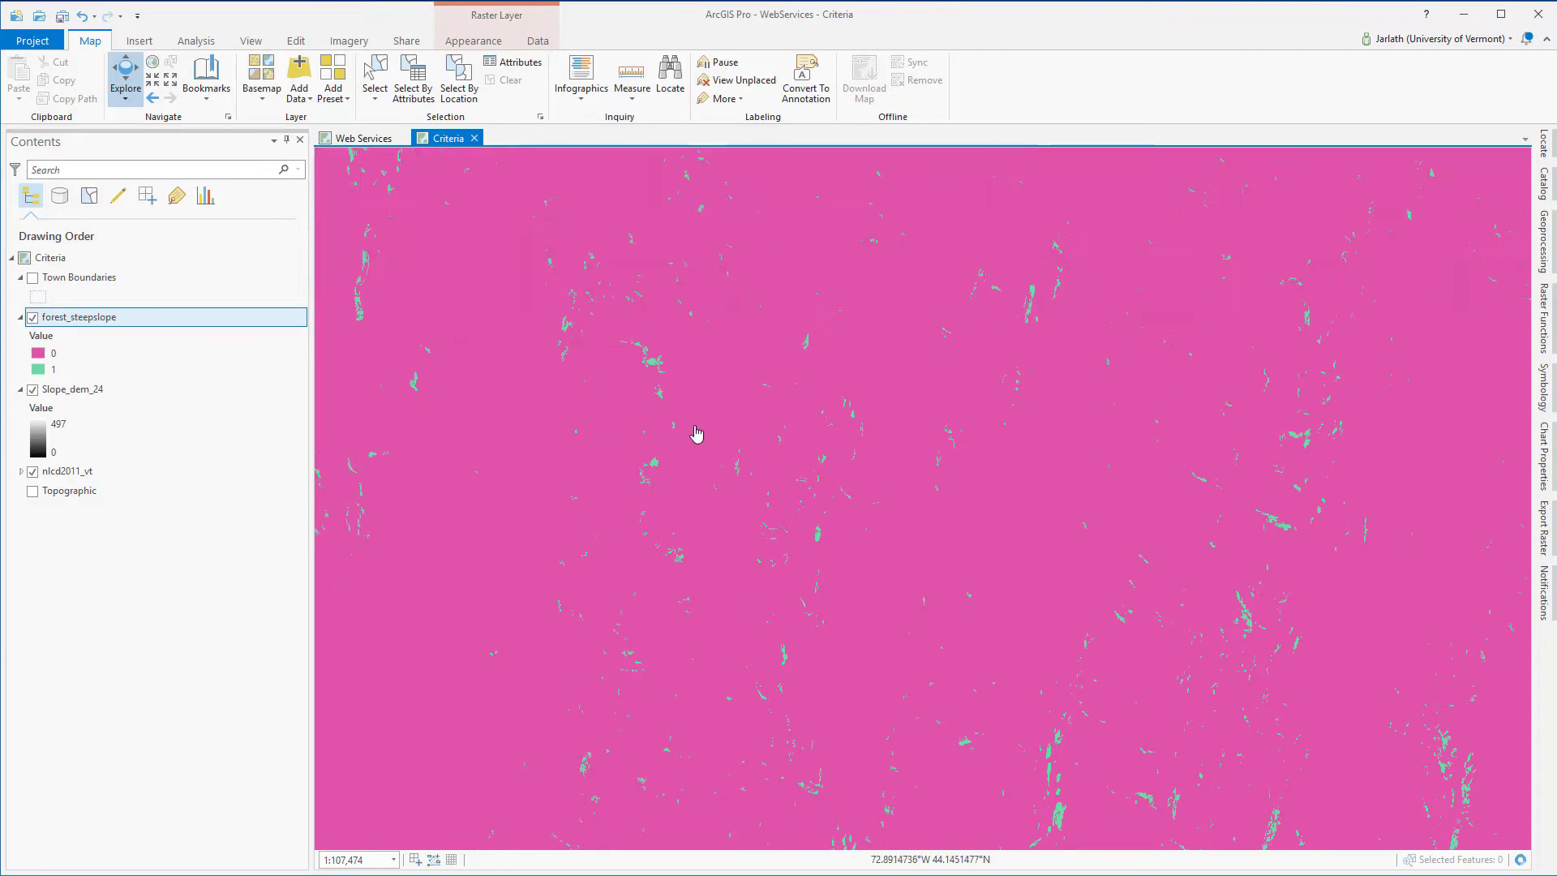
pyautogui.scroll(2, 653, 377)
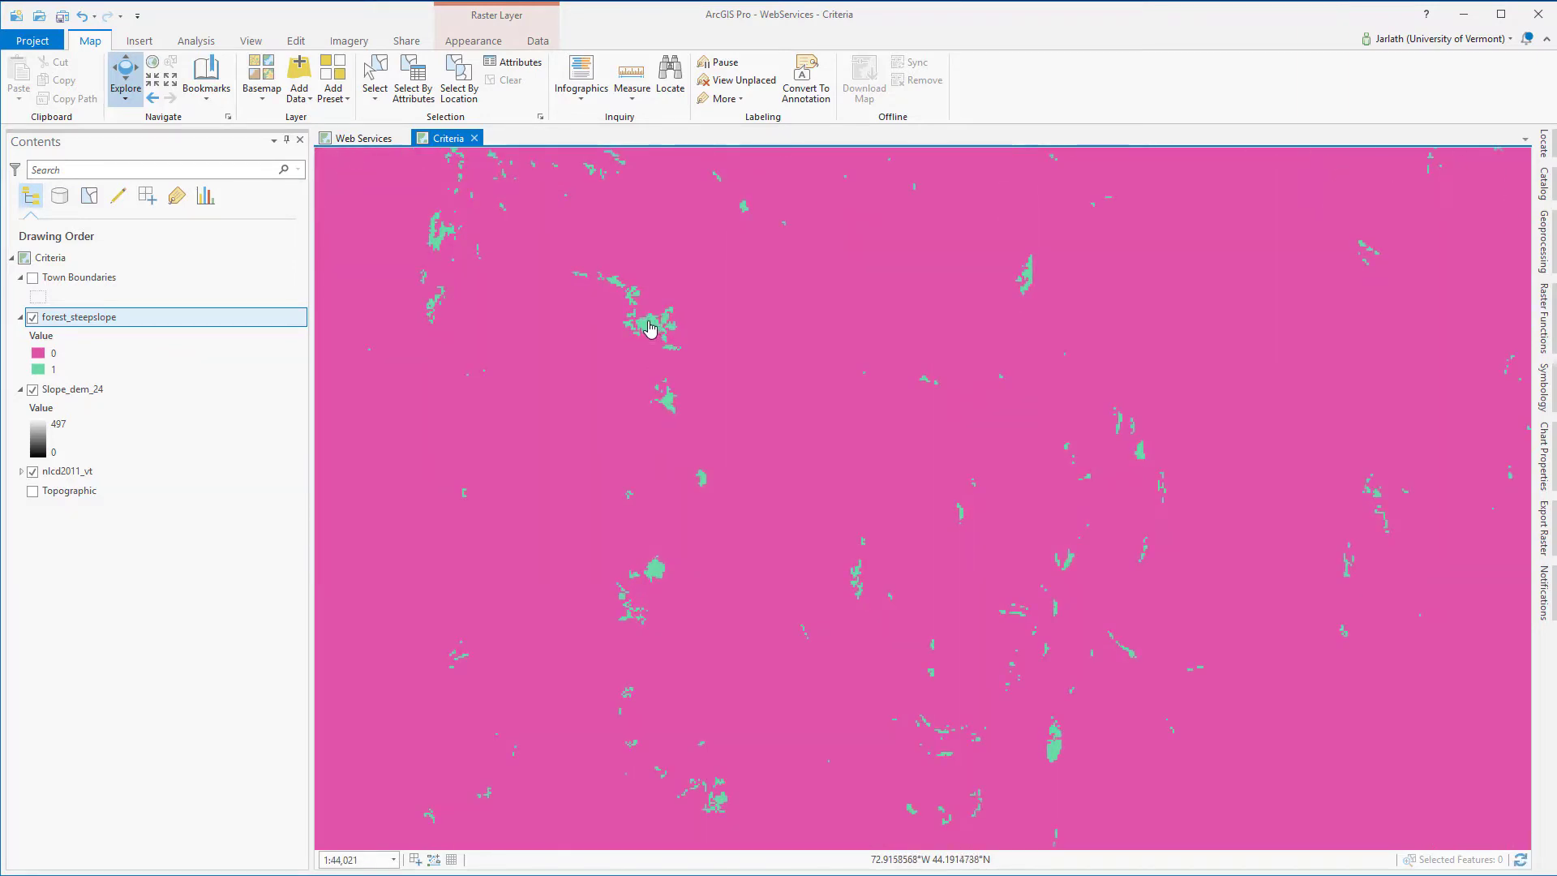
pyautogui.click(650, 328)
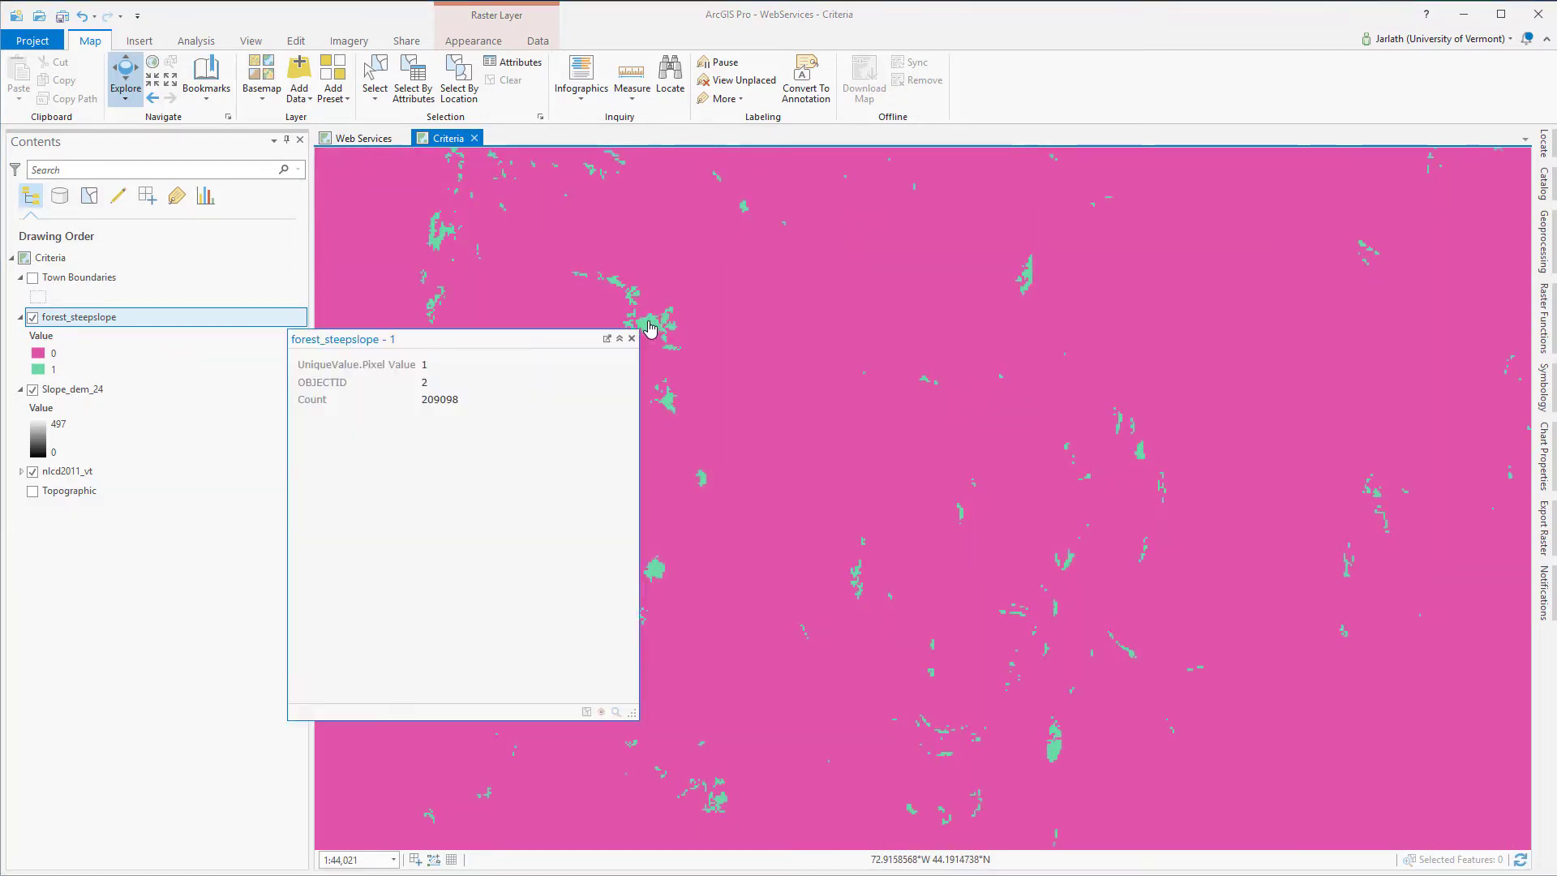
pyautogui.click(747, 345)
pyautogui.click(632, 338)
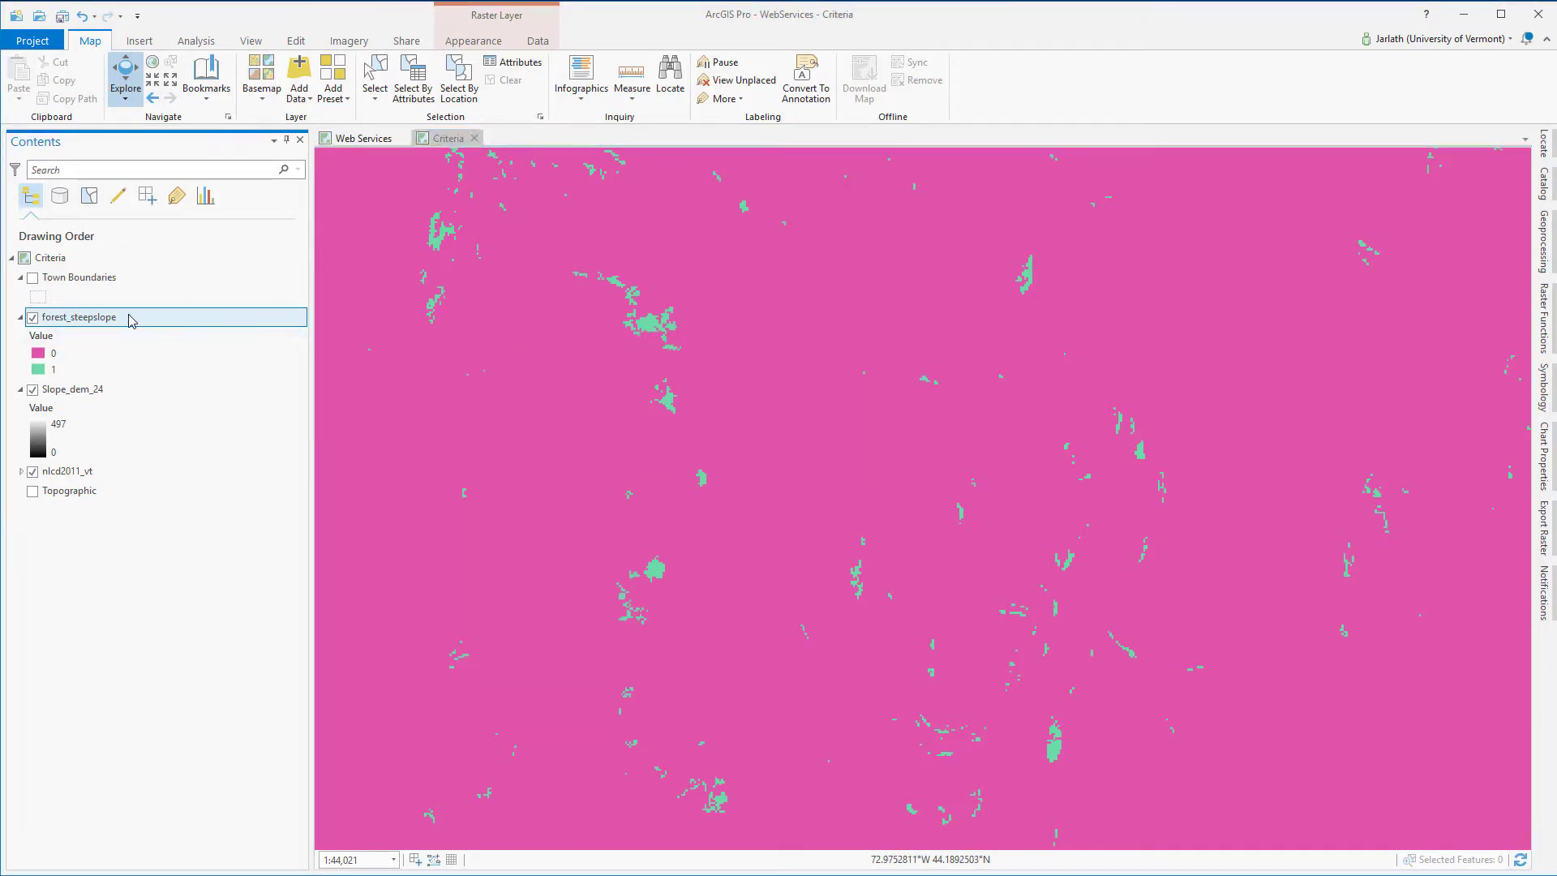
# - View the forest_steepslope attribute table (209098 cells of 1, 28918224 of 0), then close it
pyautogui.rightClick(130, 317)
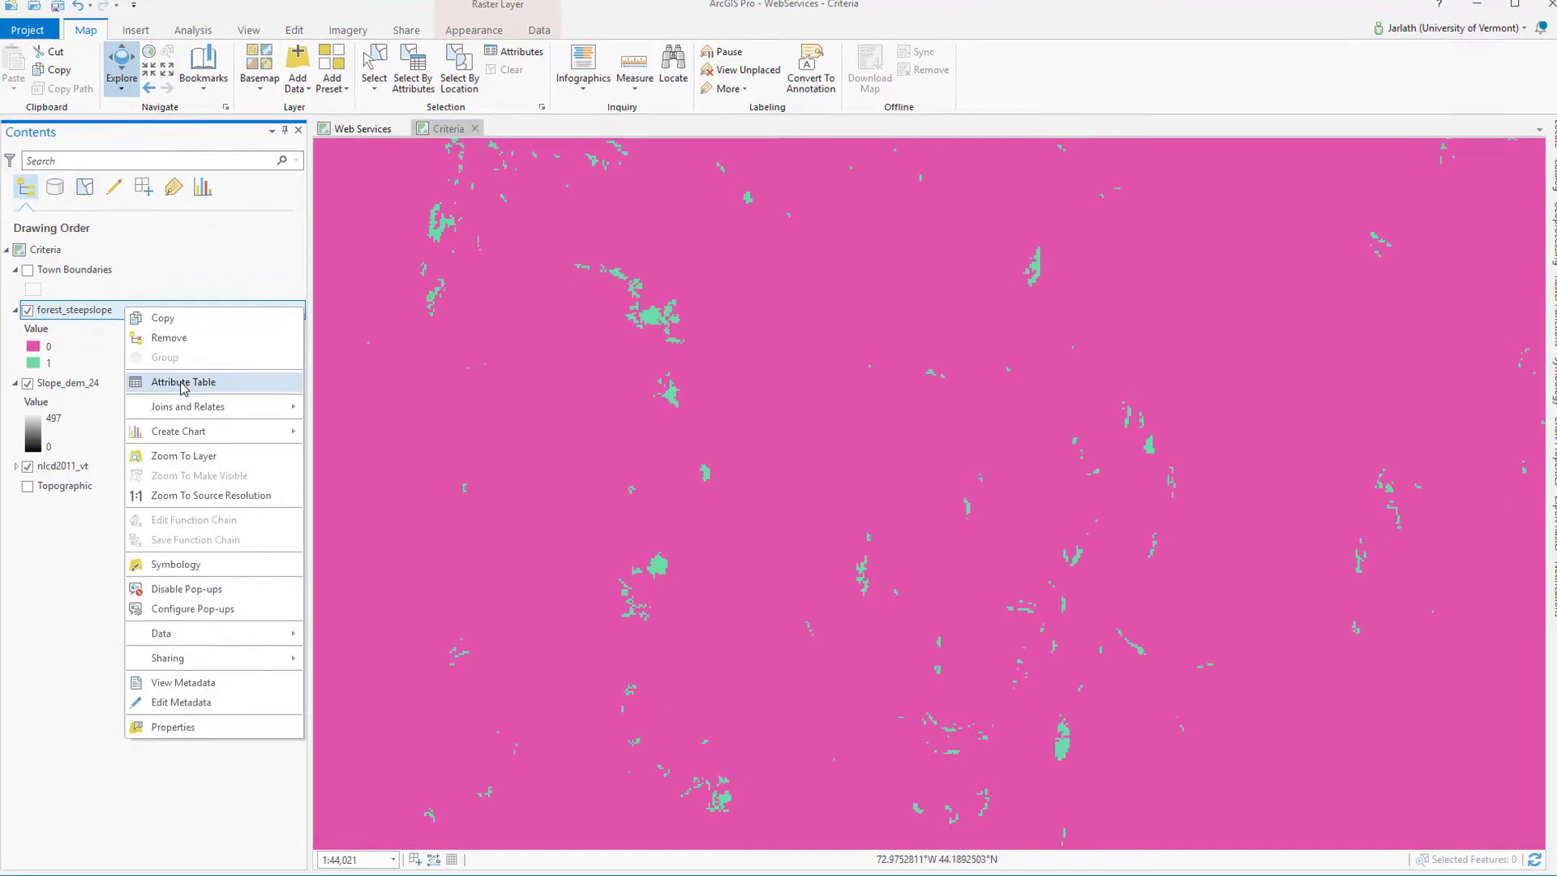
pyautogui.click(183, 382)
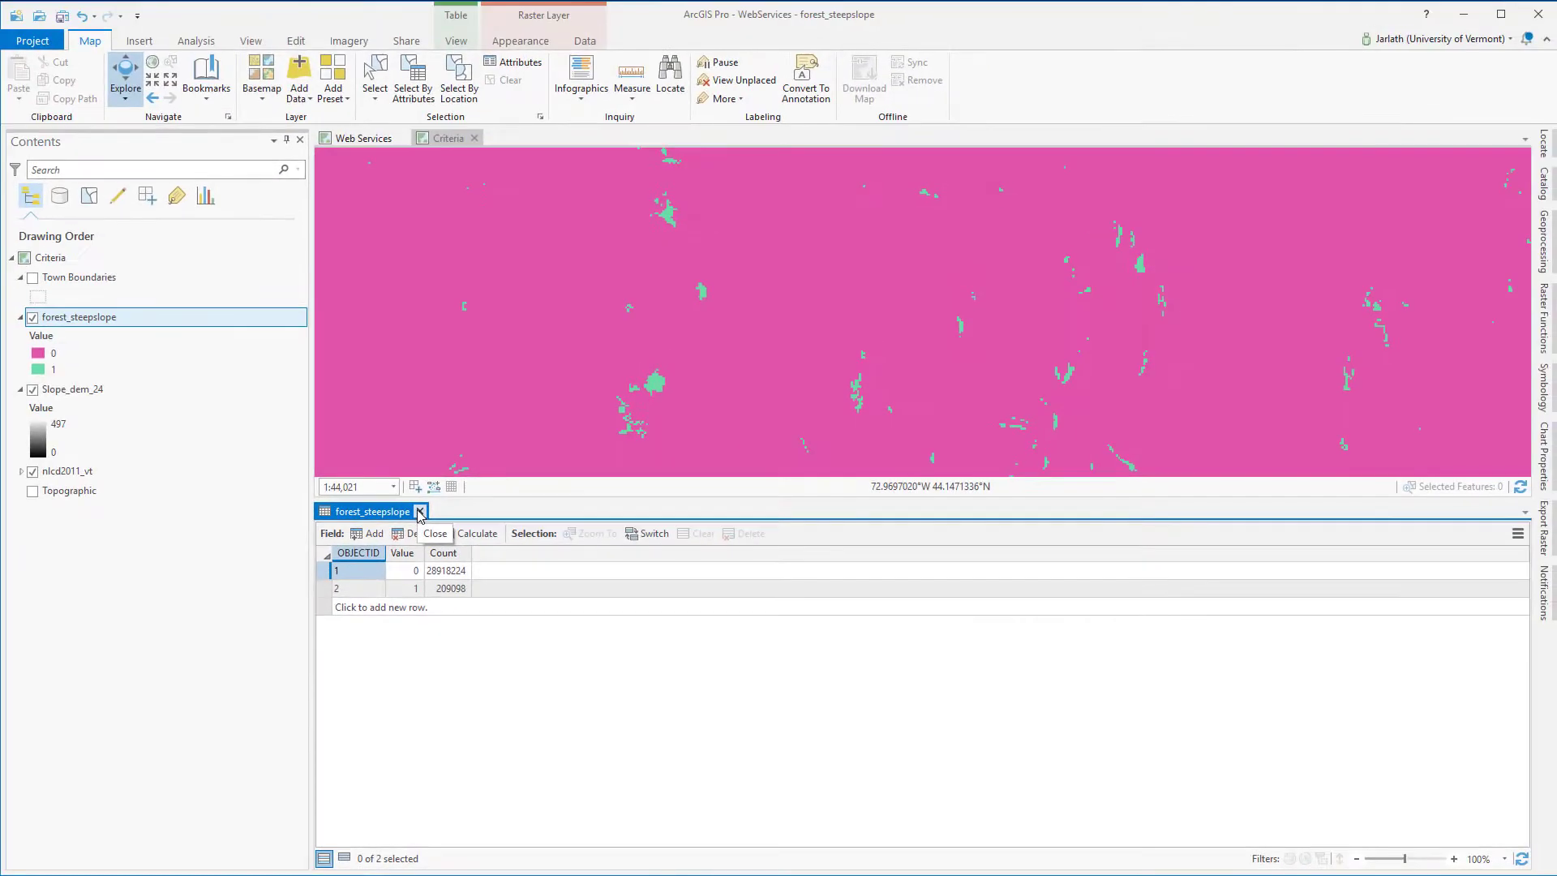
pyautogui.click(419, 512)
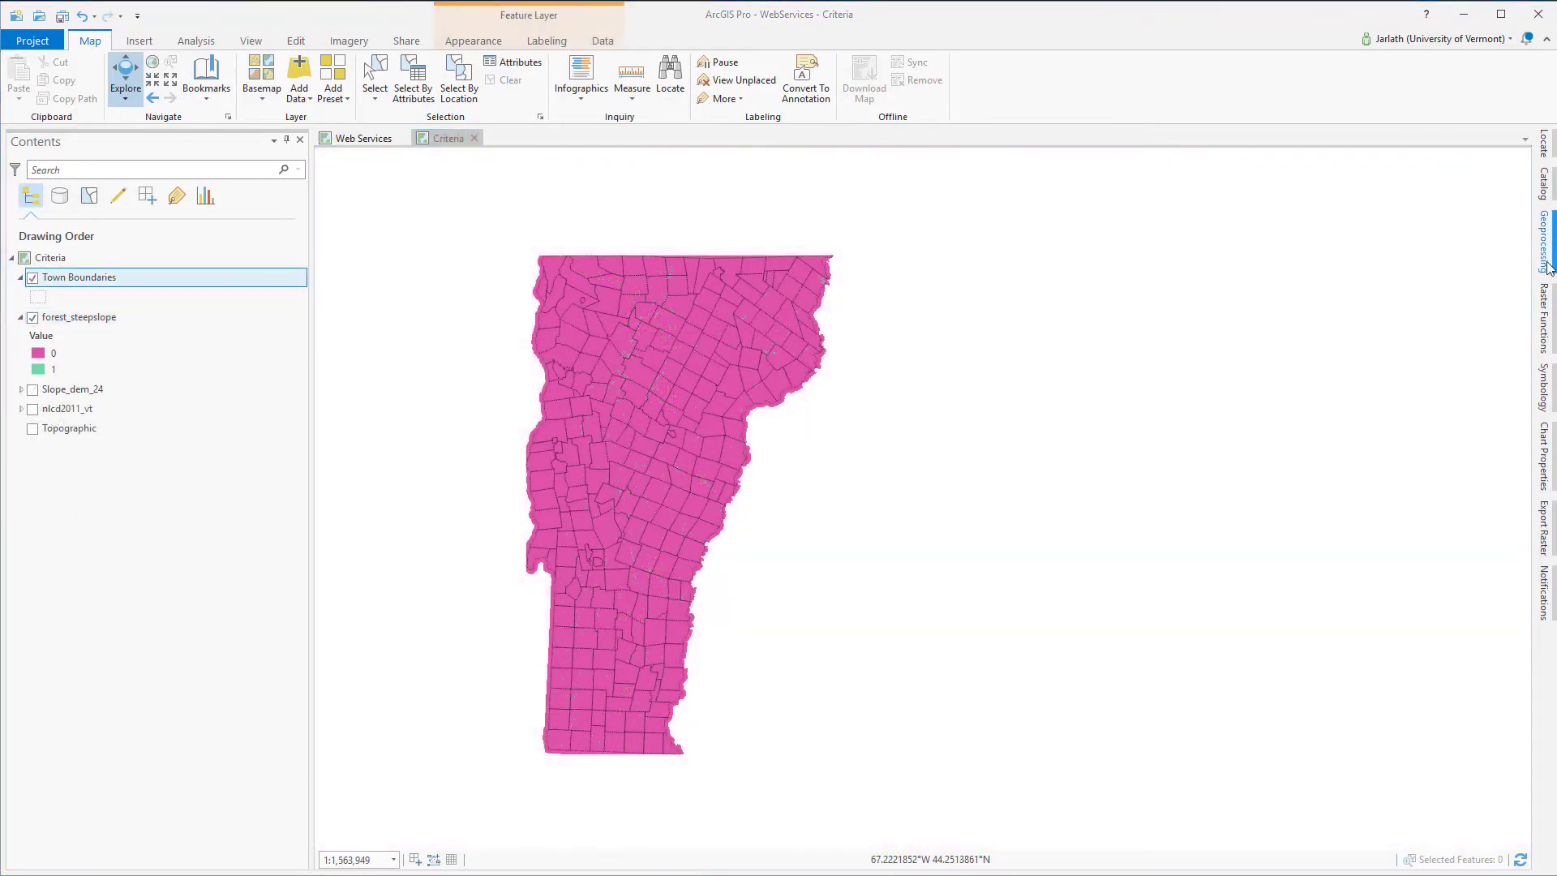
# - Open the Tabulate Area tool and set Town Boundaries with FIPS6 as the zone data
pyautogui.click(1546, 255)
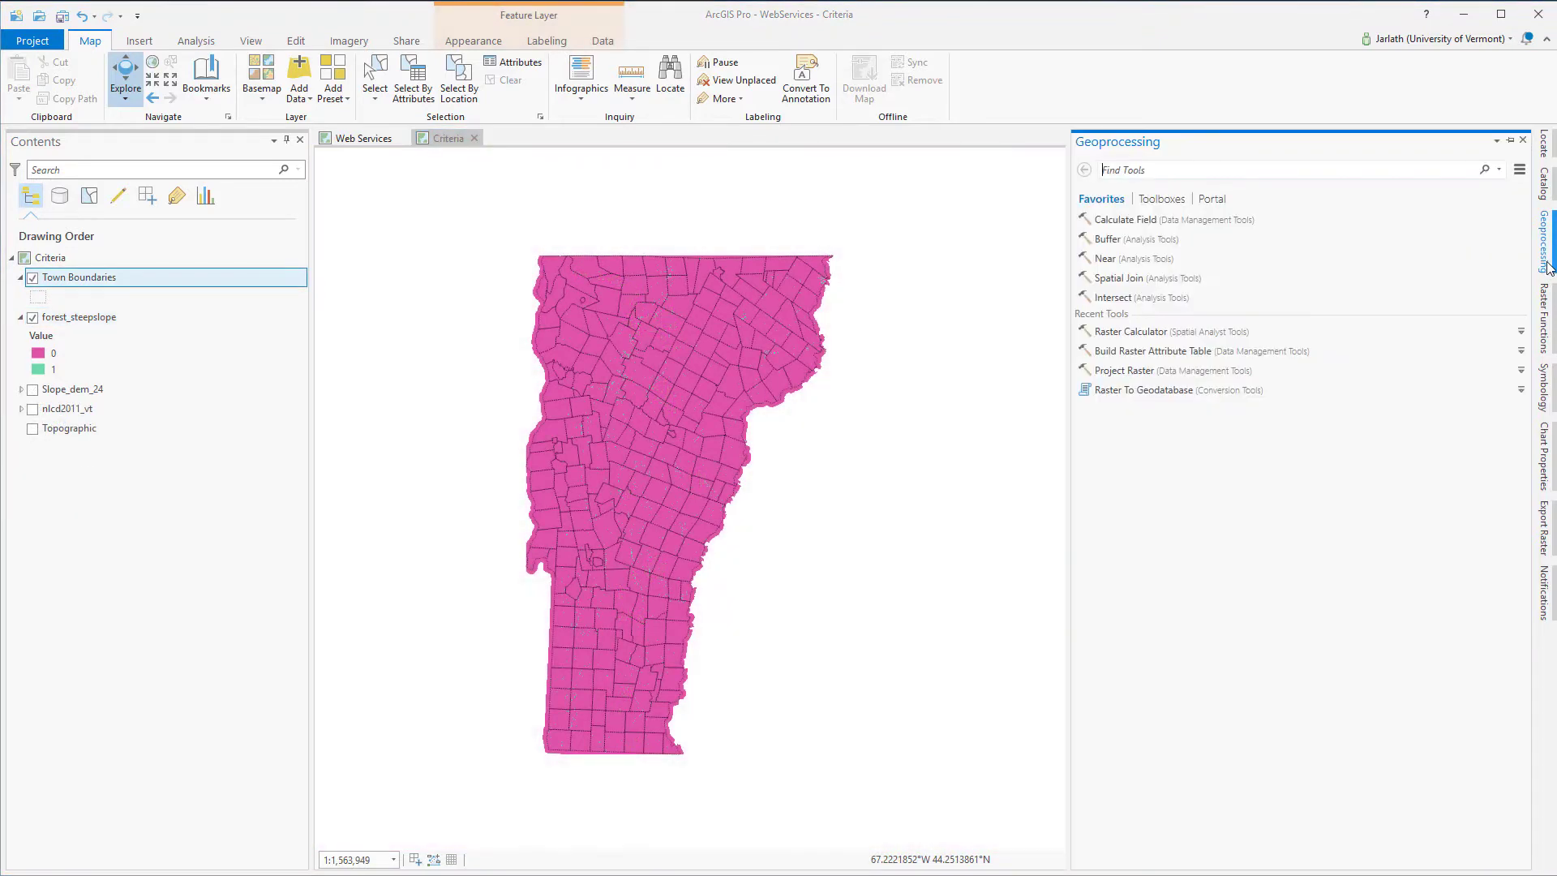
pyautogui.click(1126, 170)
pyautogui.write('tab')
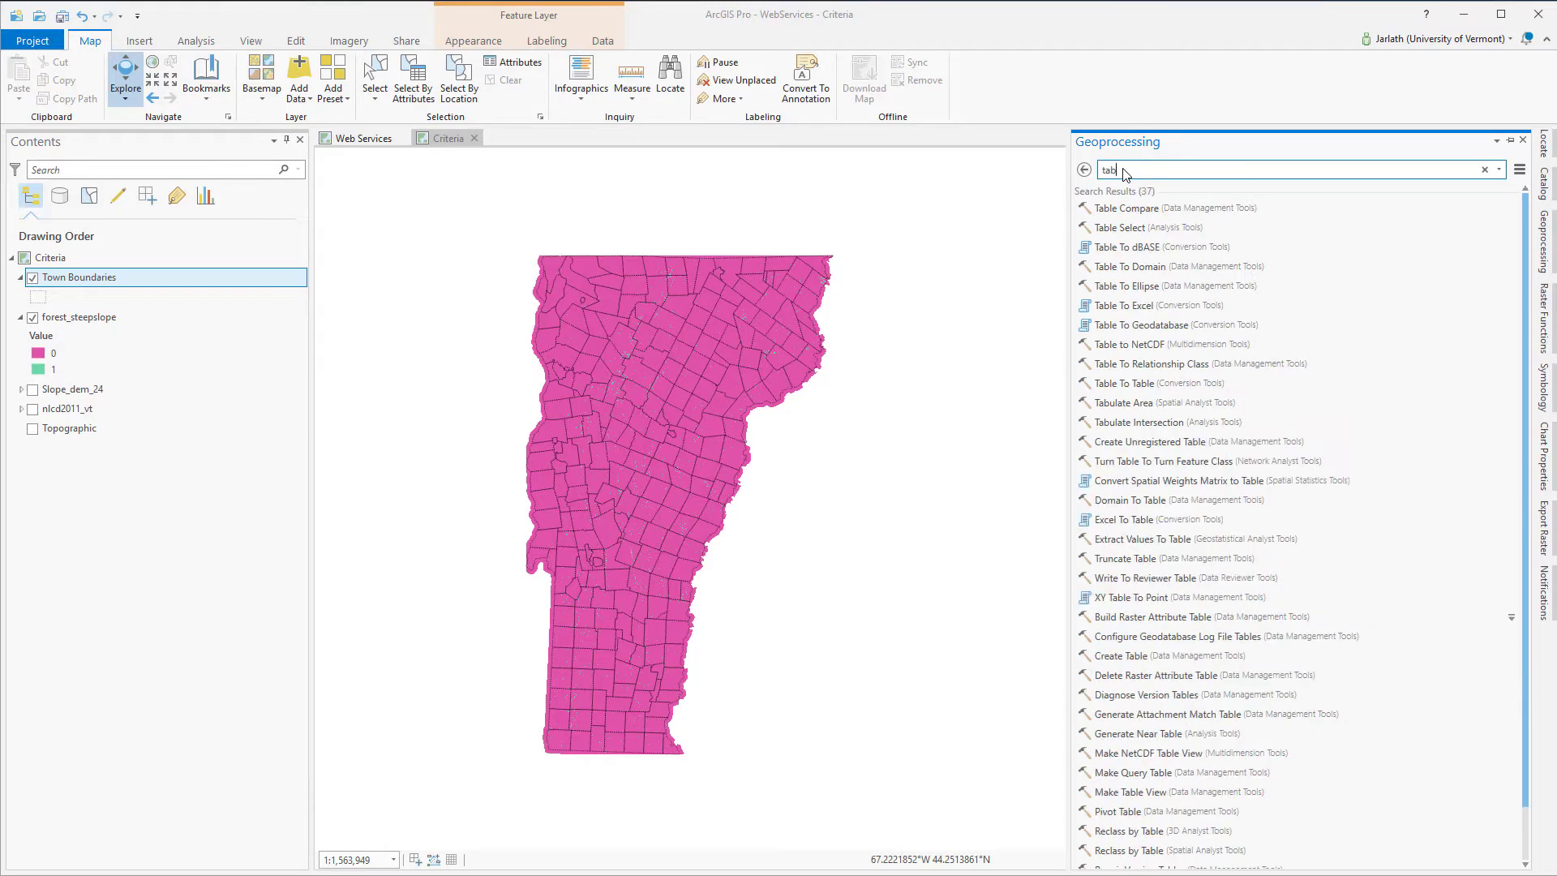
pyautogui.write('ulate')
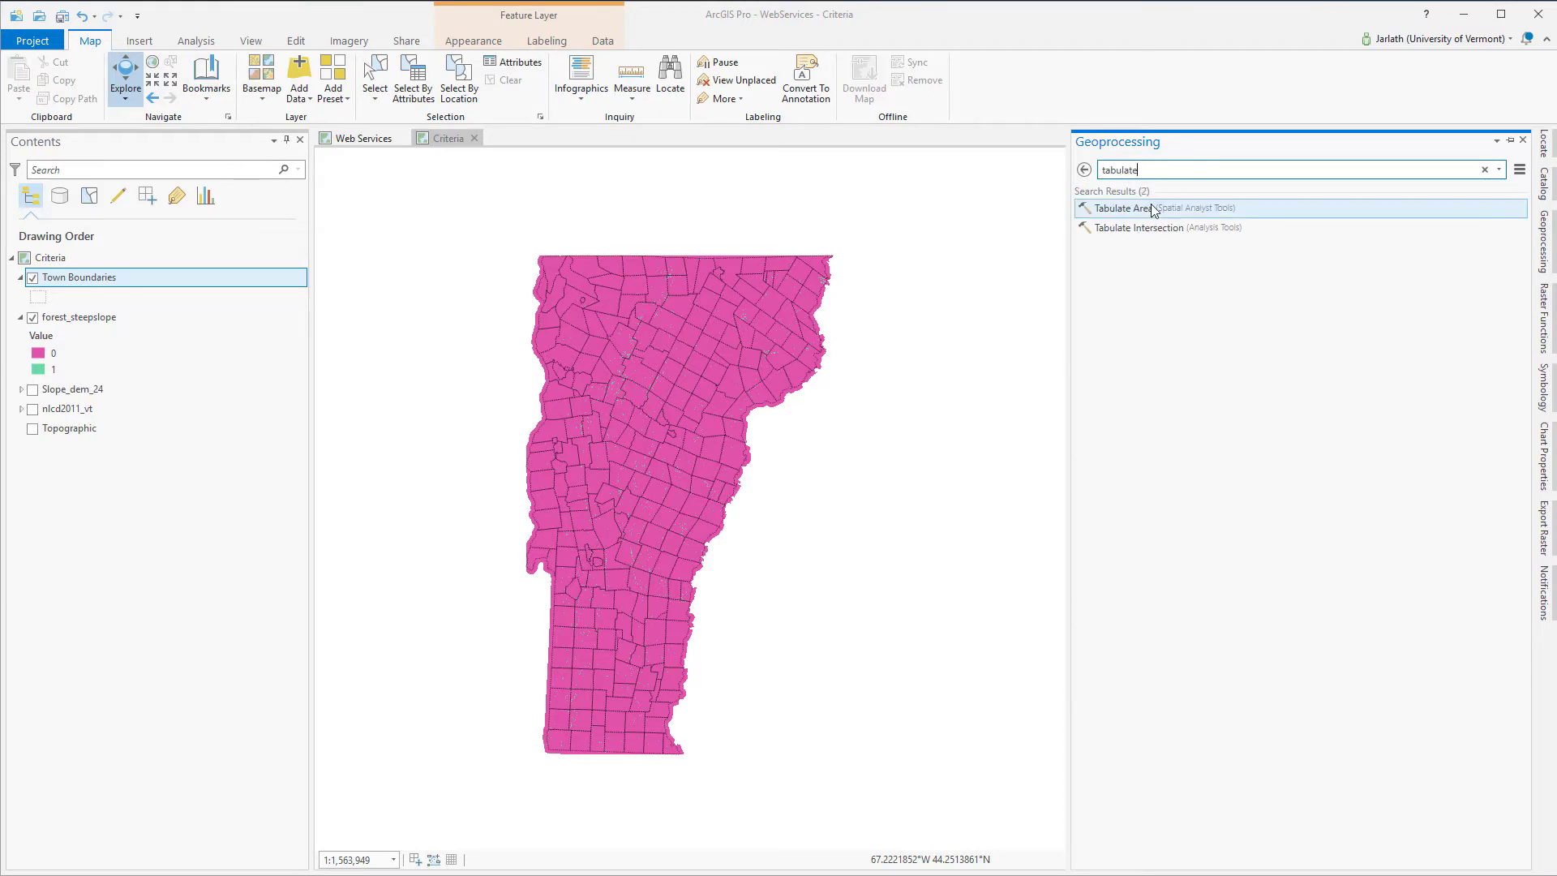
pyautogui.click(1151, 208)
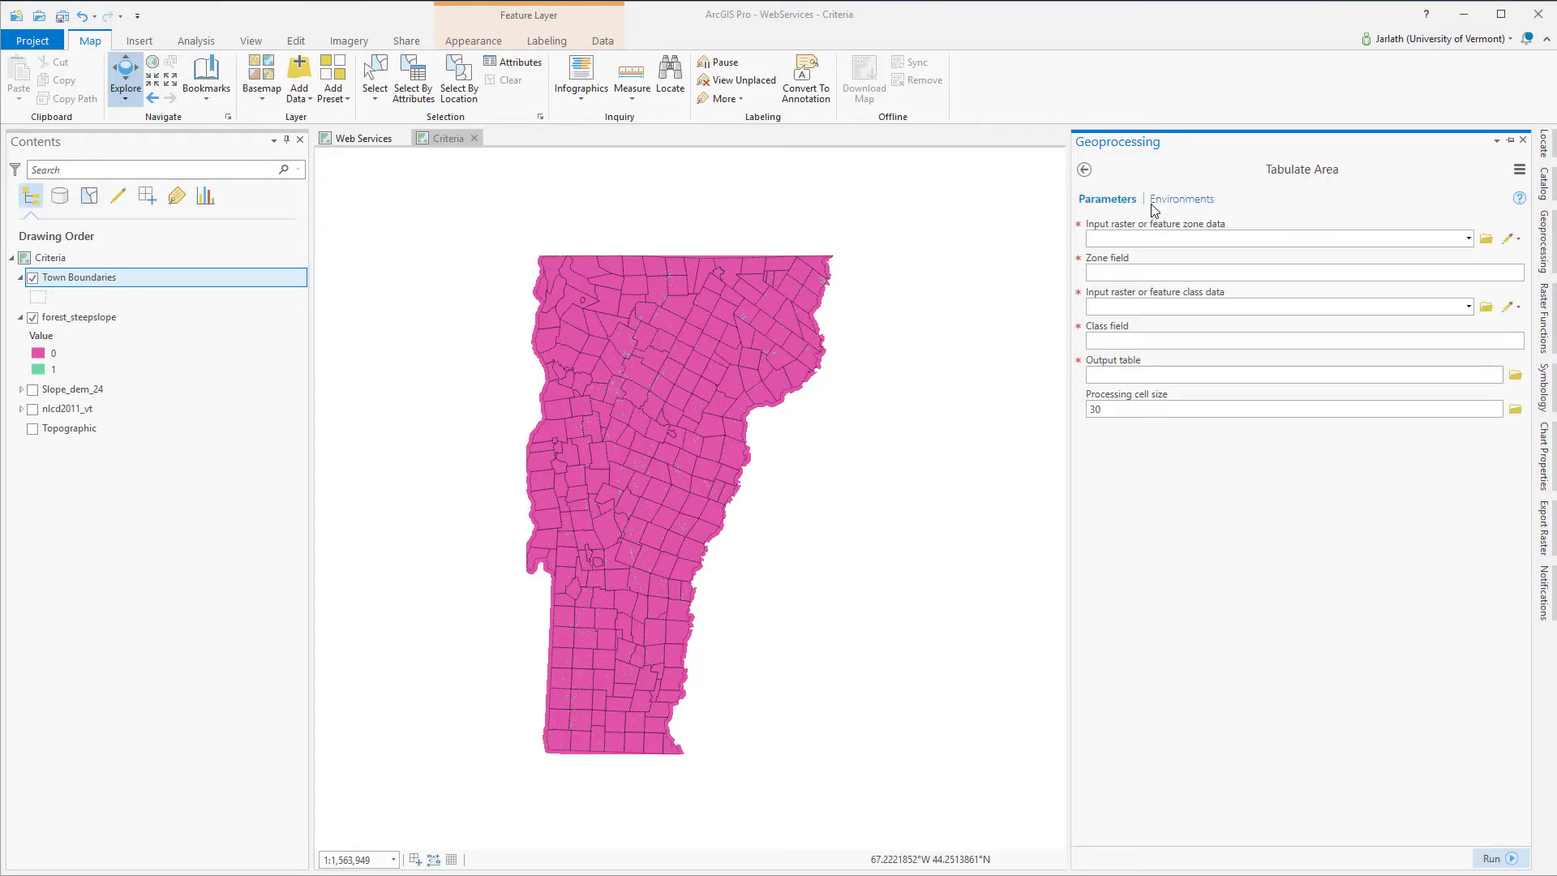
pyautogui.click(1469, 238)
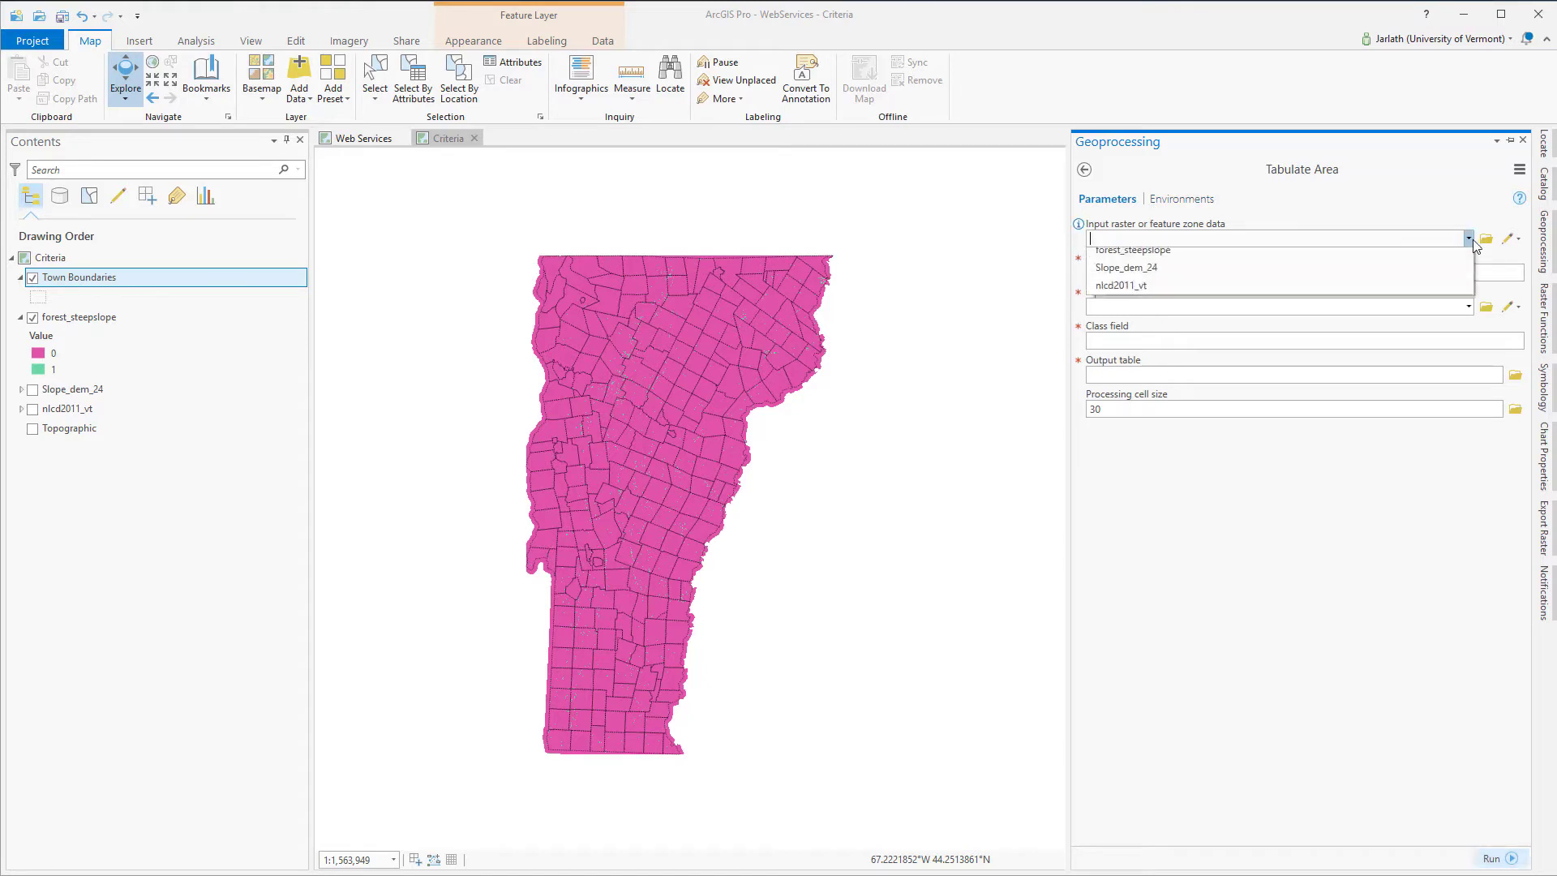
pyautogui.click(1384, 255)
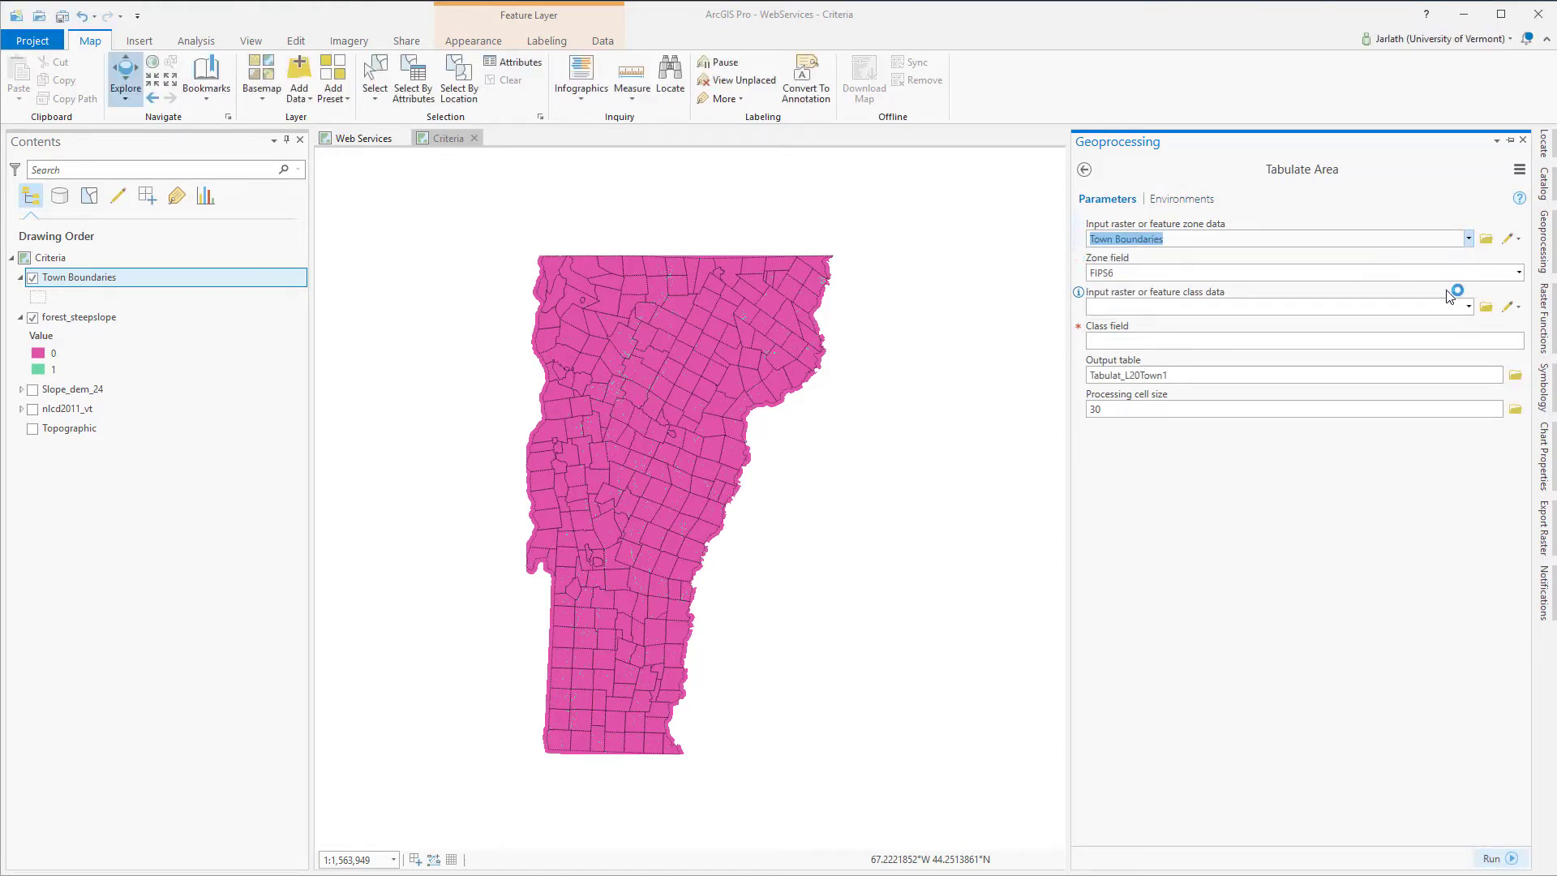
pyautogui.click(1519, 274)
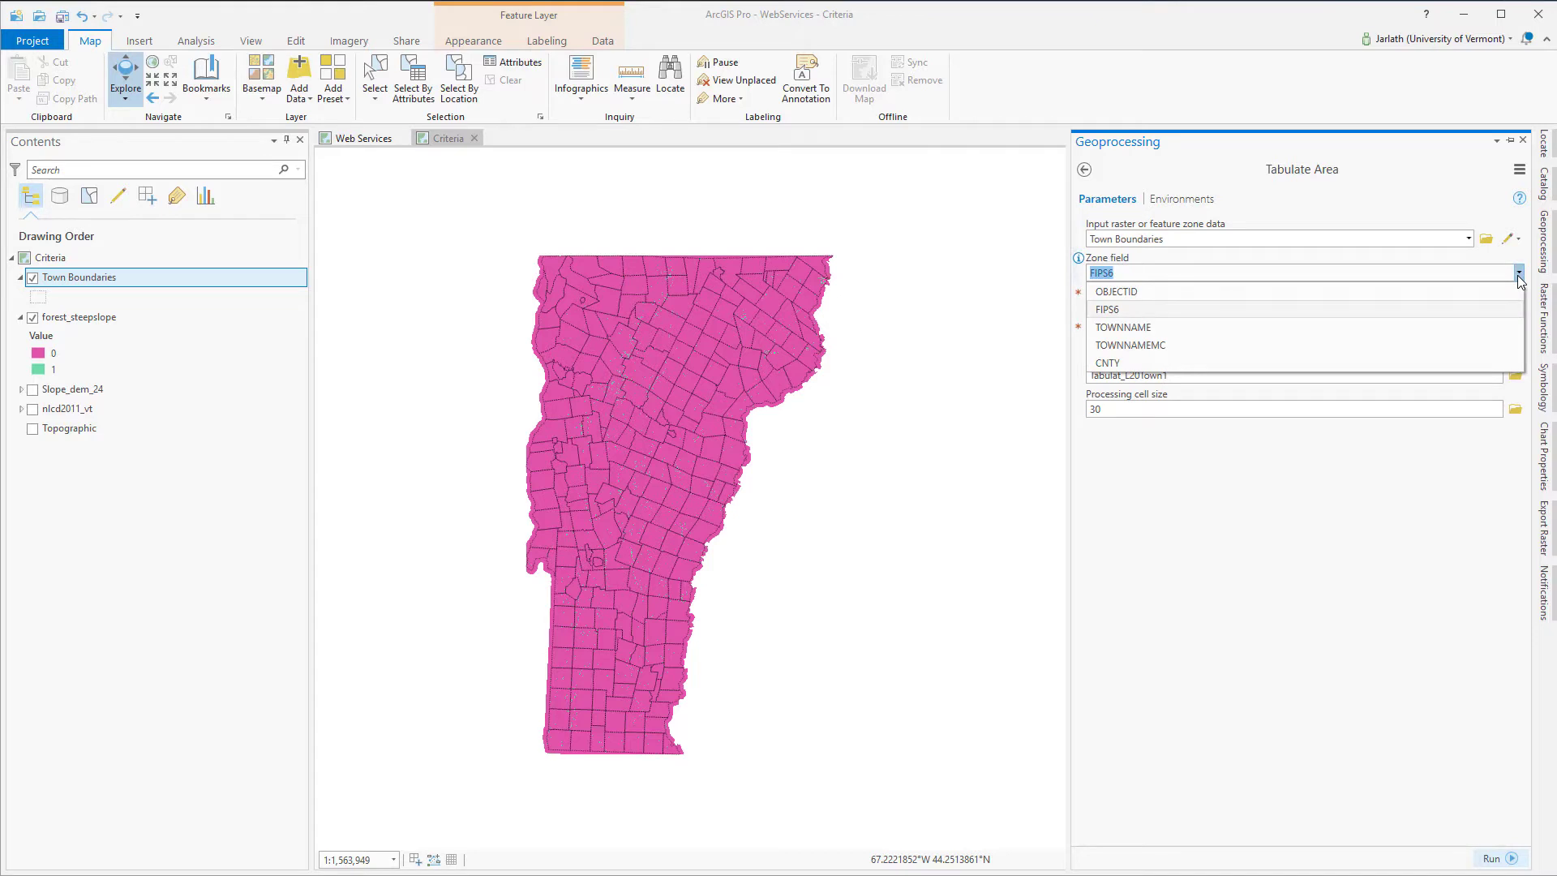
pyautogui.click(1213, 312)
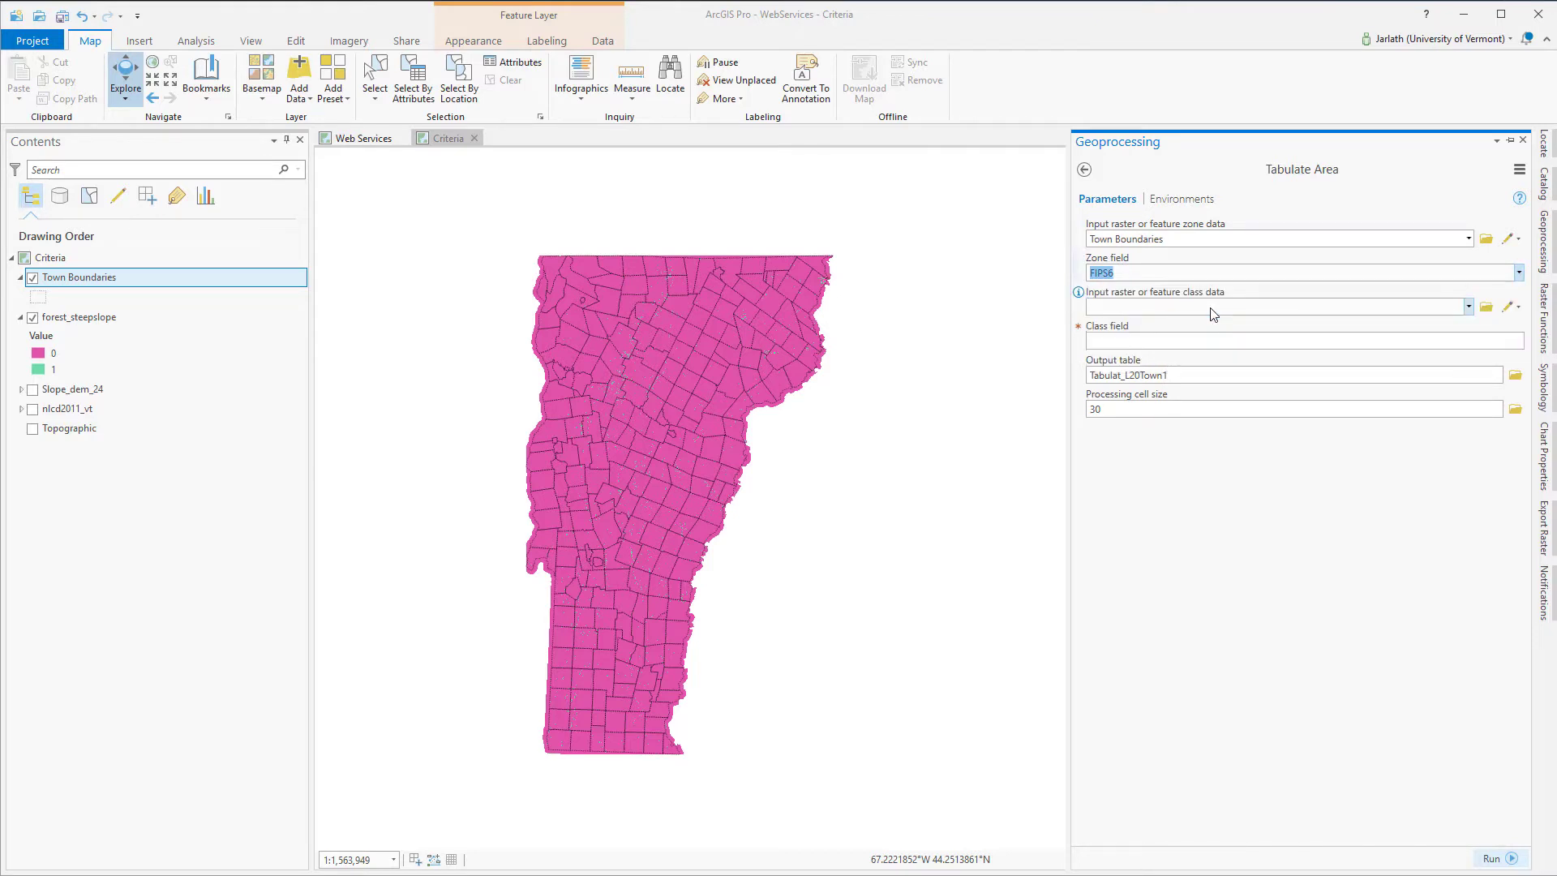
# - Use forest_steepslope as class data, name the output TabArea_Town_ForestSteepSlope, and run it
pyautogui.click(1469, 307)
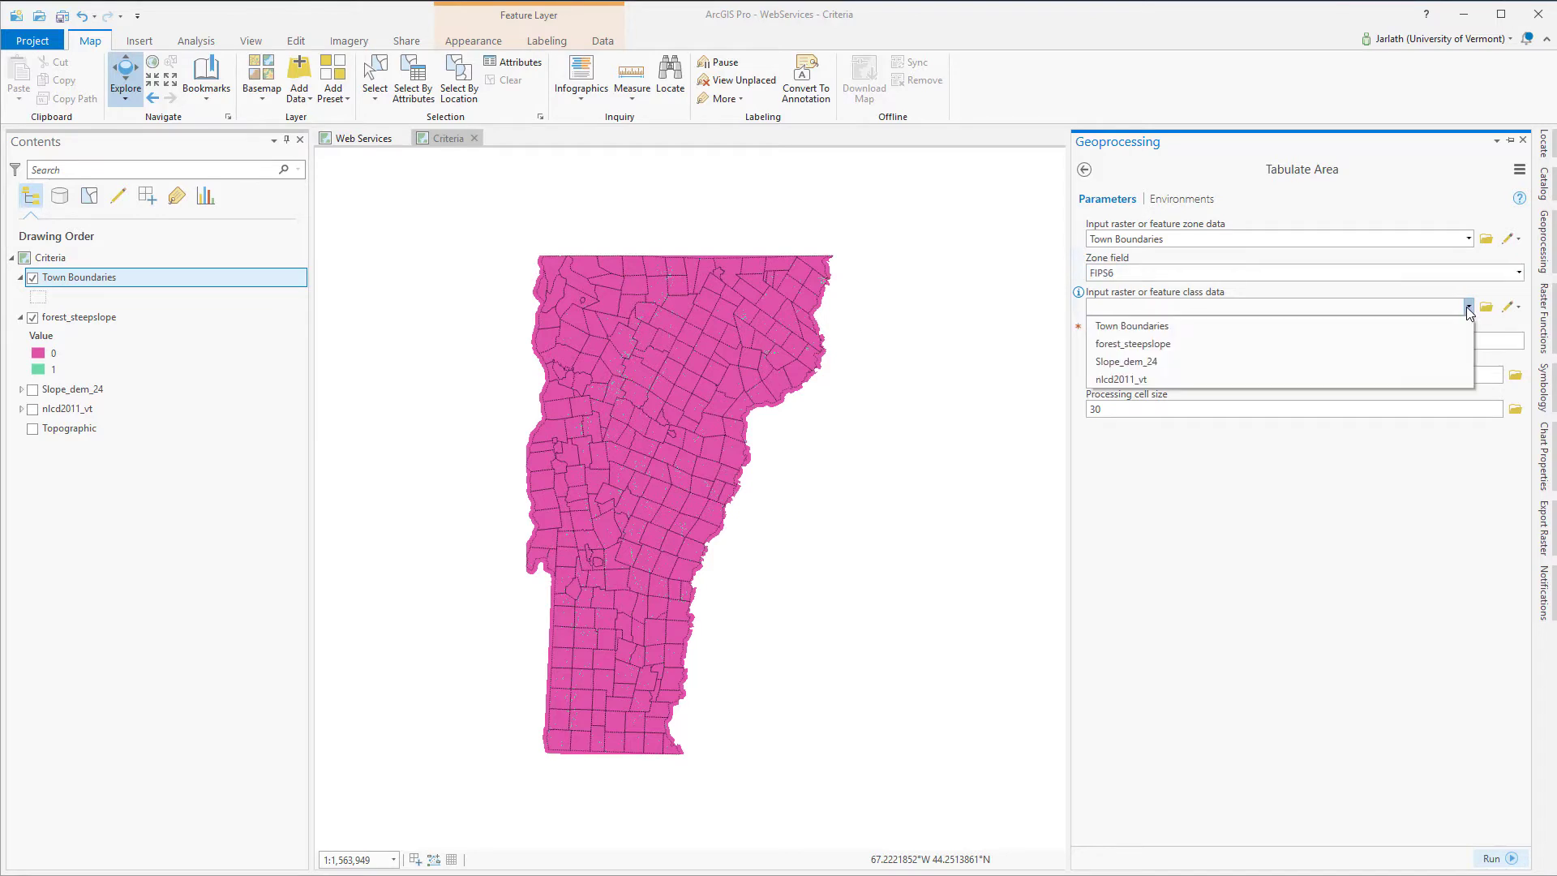
pyautogui.click(1407, 343)
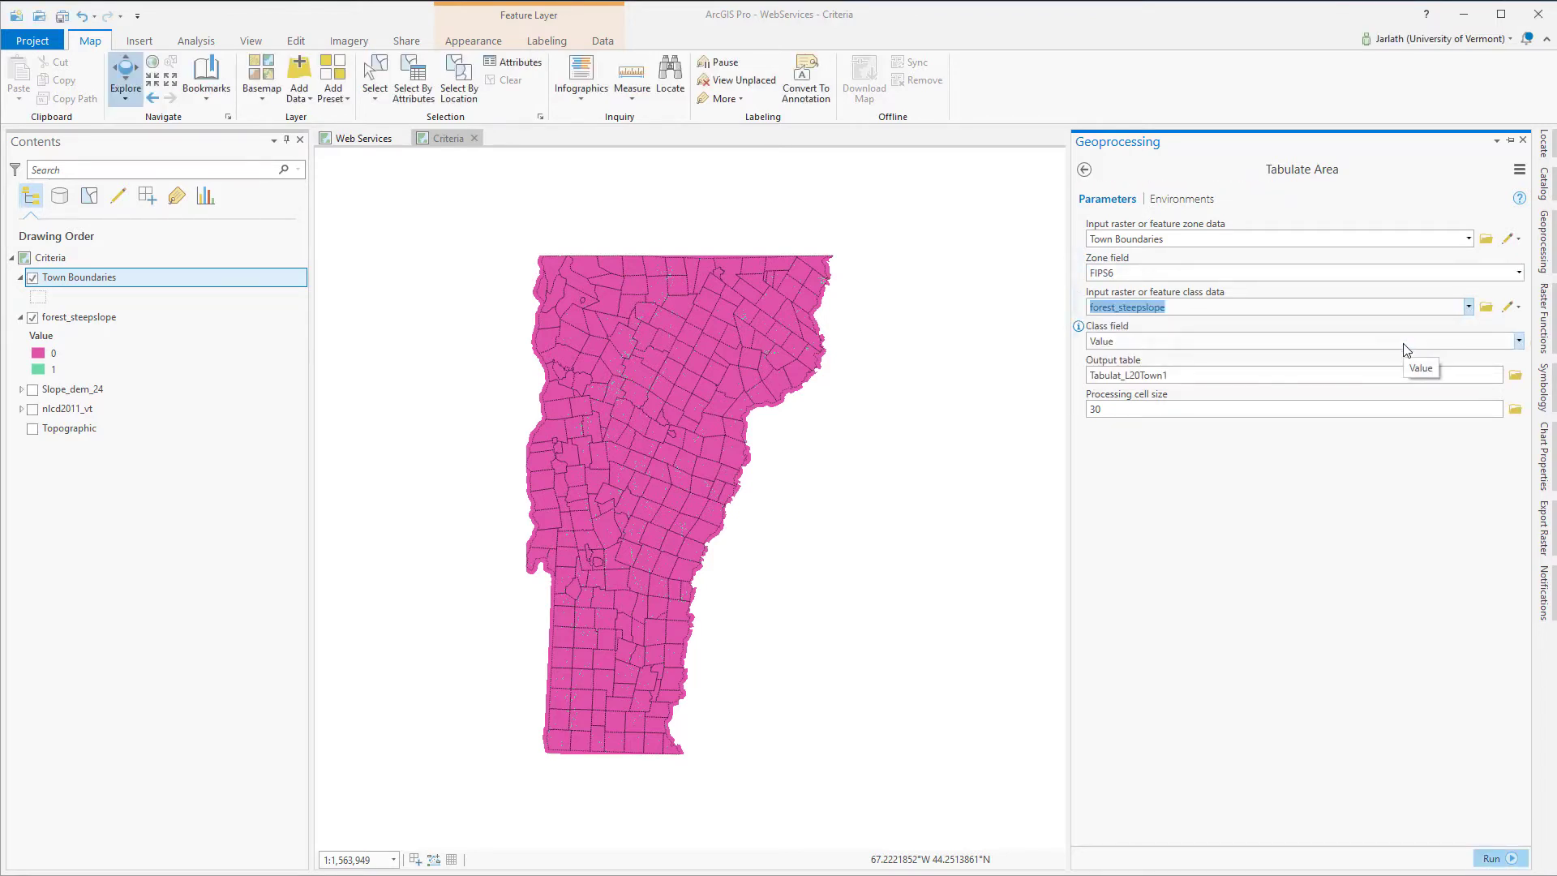
pyautogui.click(1516, 376)
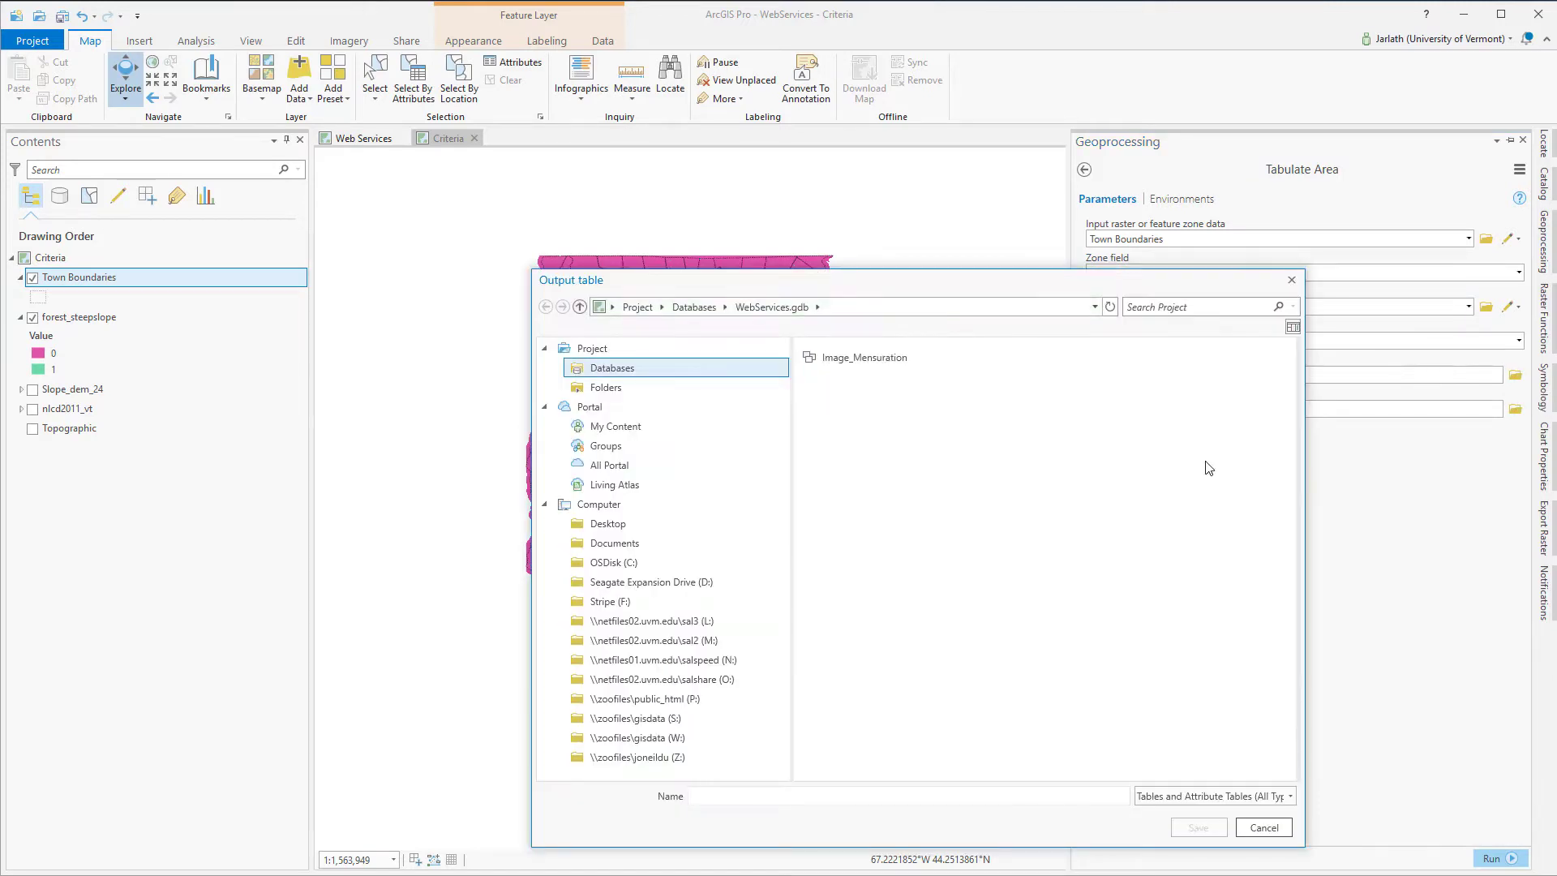
pyautogui.click(761, 798)
pyautogui.write('TabArea_Town_ForestStee')
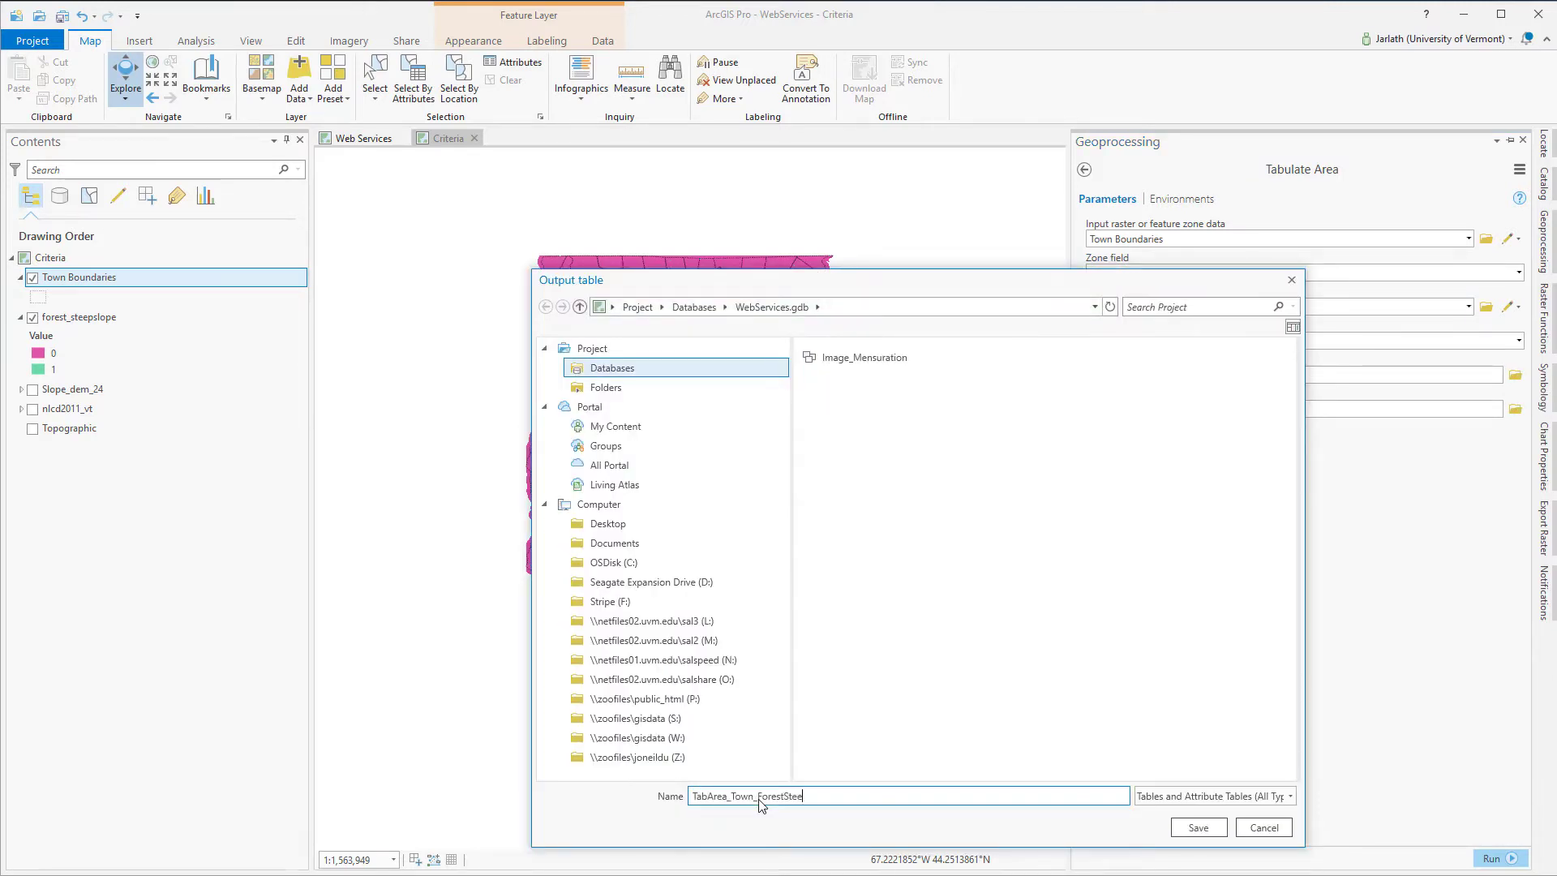
pyautogui.write('pSlope')
pyautogui.press('Return')
pyautogui.click(1503, 859)
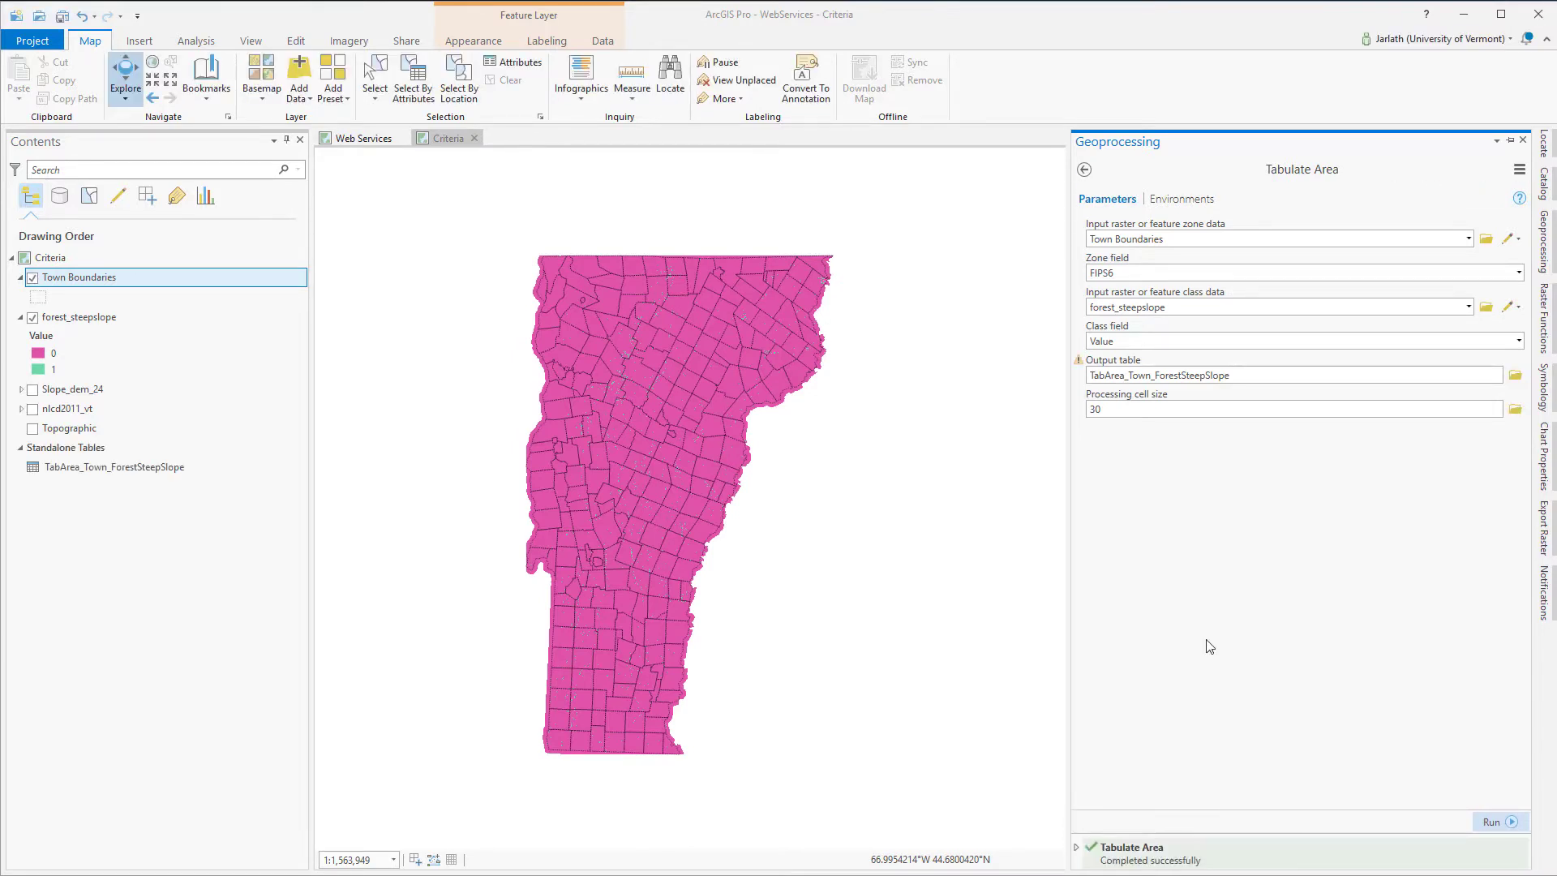
# - Open the TabArea_Town_ForestSteepSlope standalone table from the Contents pane
pyautogui.rightClick(170, 472)
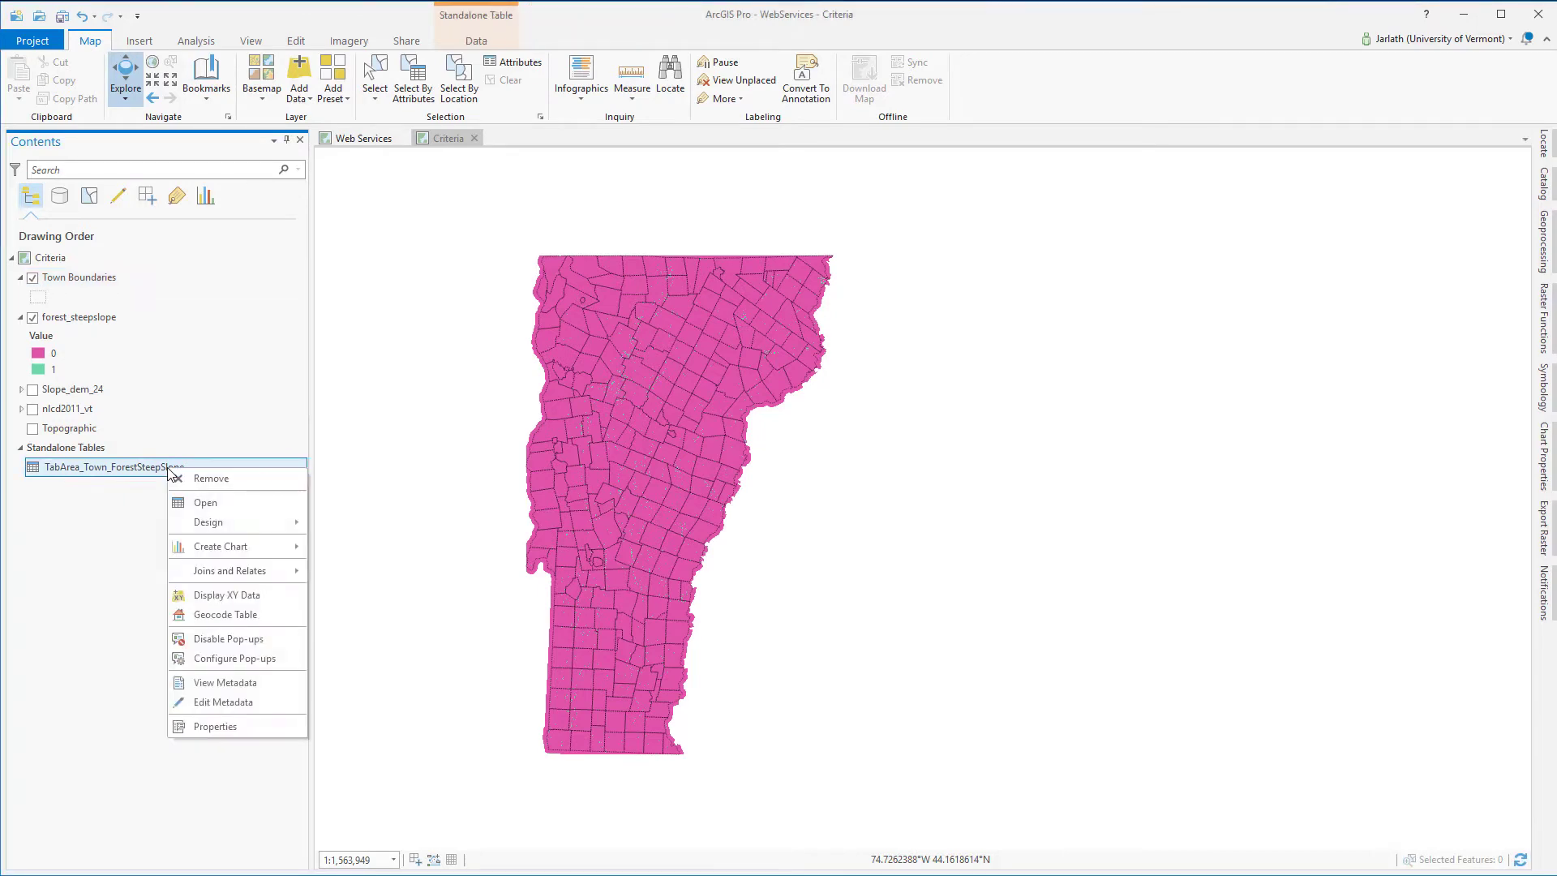
pyautogui.click(195, 502)
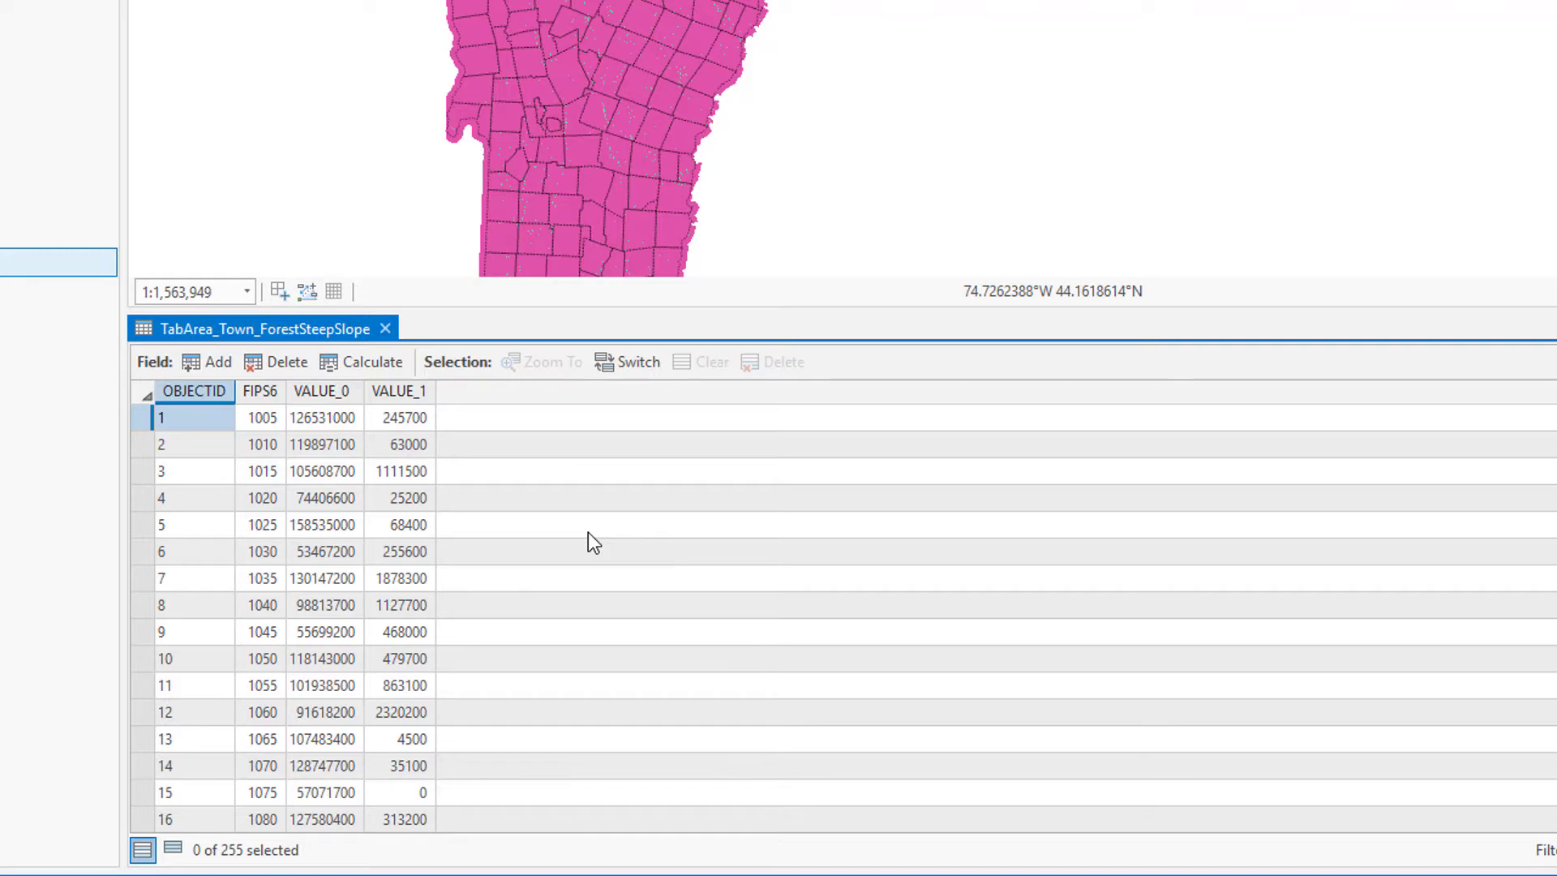
# - Add a Float field Pct_ForStpSlpe with alias 'Percent Forest Steep Slope' and save it
pyautogui.click(206, 370)
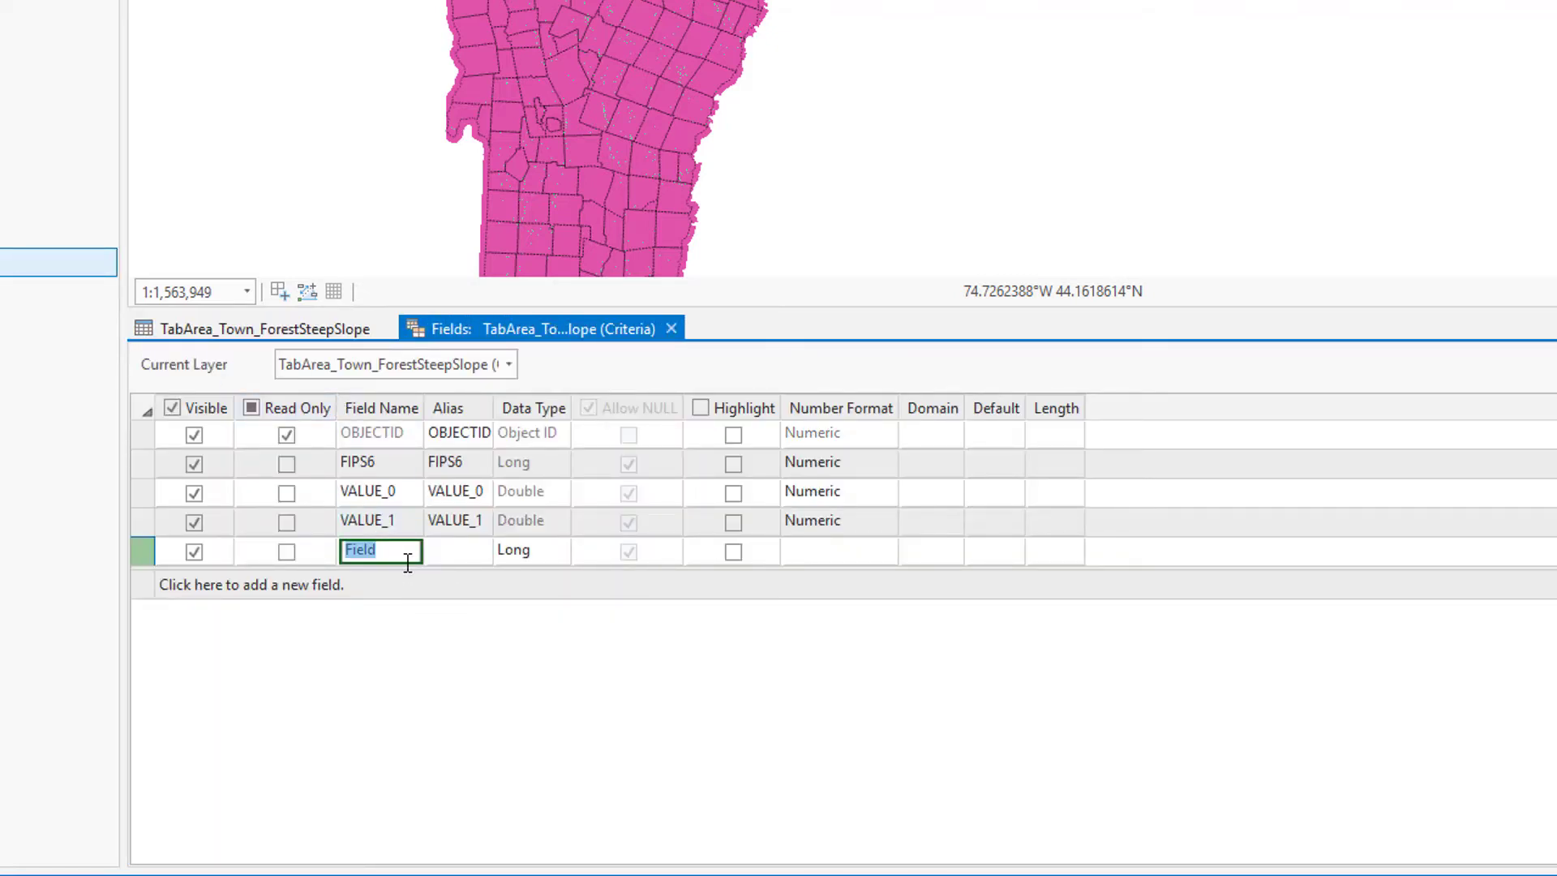
pyautogui.write('Pct_ForStpSlpe')
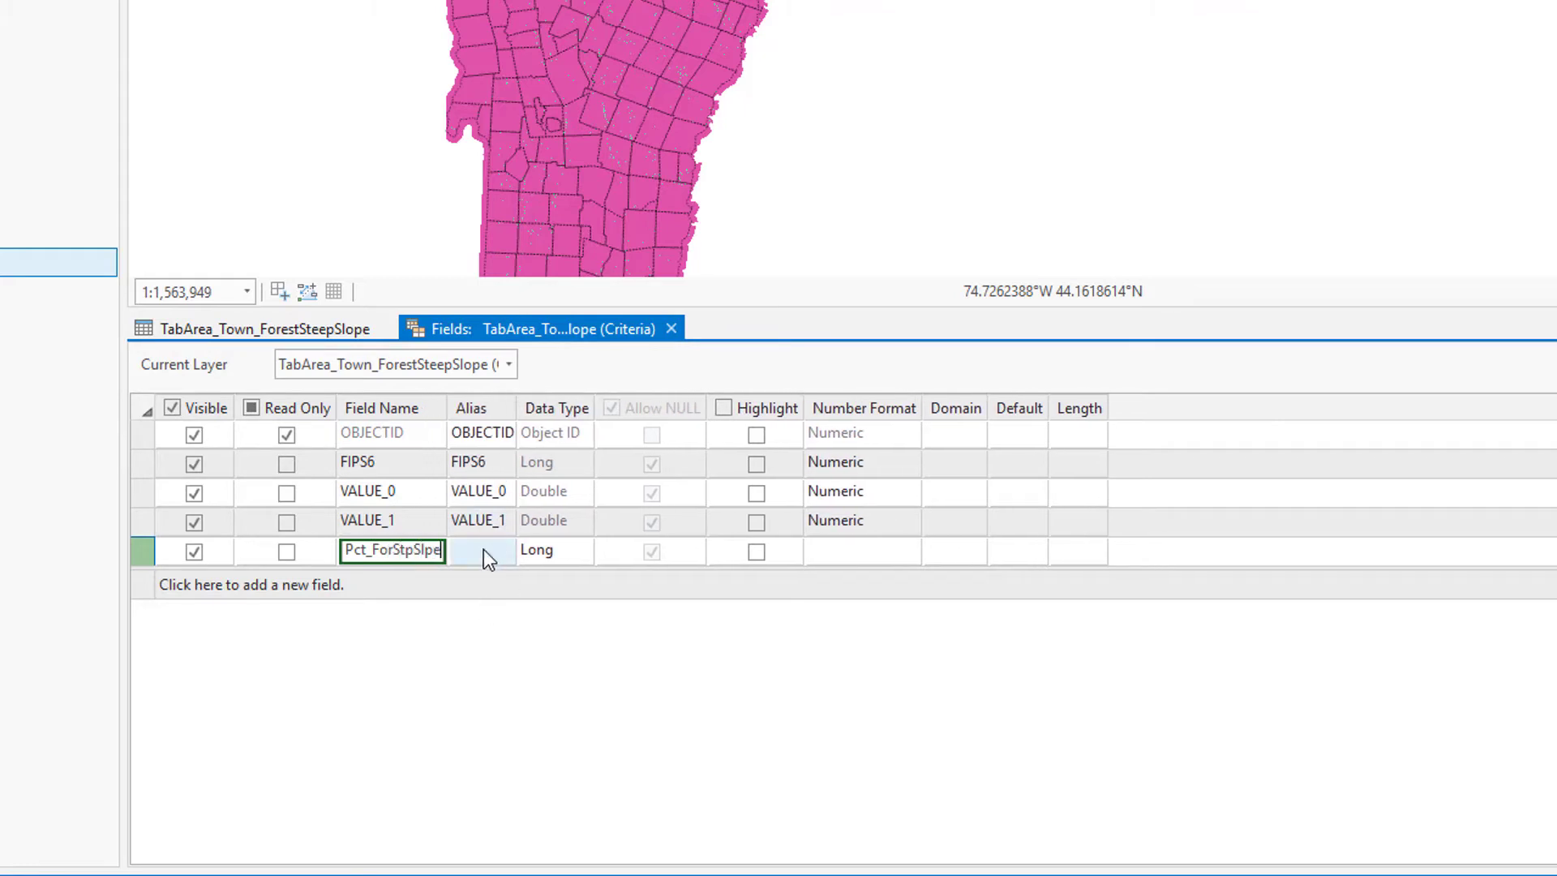
pyautogui.click(478, 552)
pyautogui.write('Percent Foest')
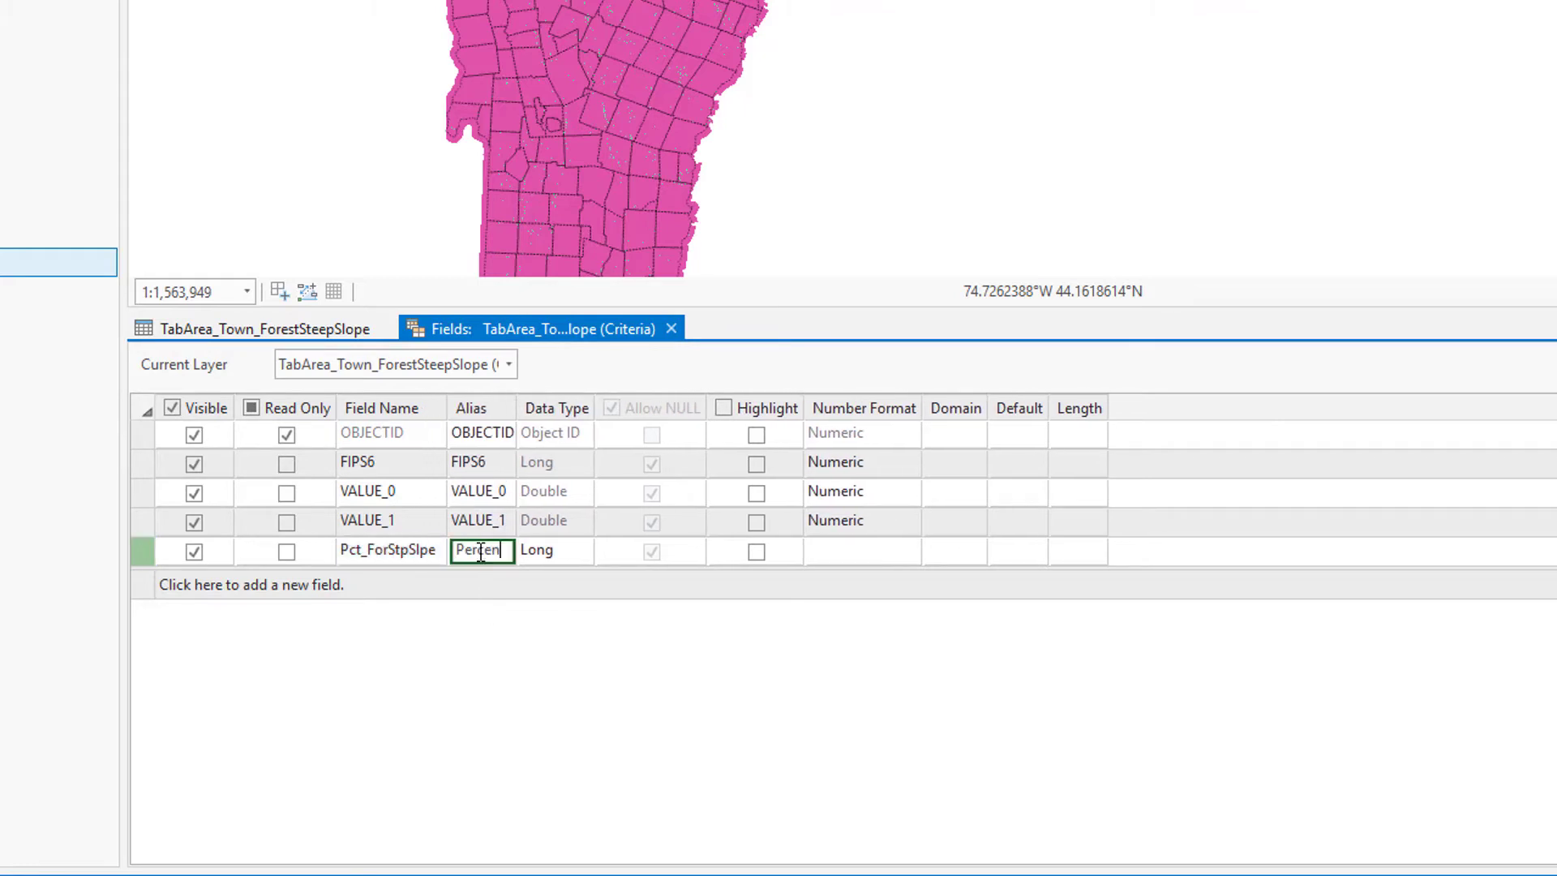
pyautogui.press('BackSpace')
pyautogui.press('BackSpace')
pyautogui.press('BackSpace')
pyautogui.press('BackSpace')
pyautogui.write('rest Steep Slope')
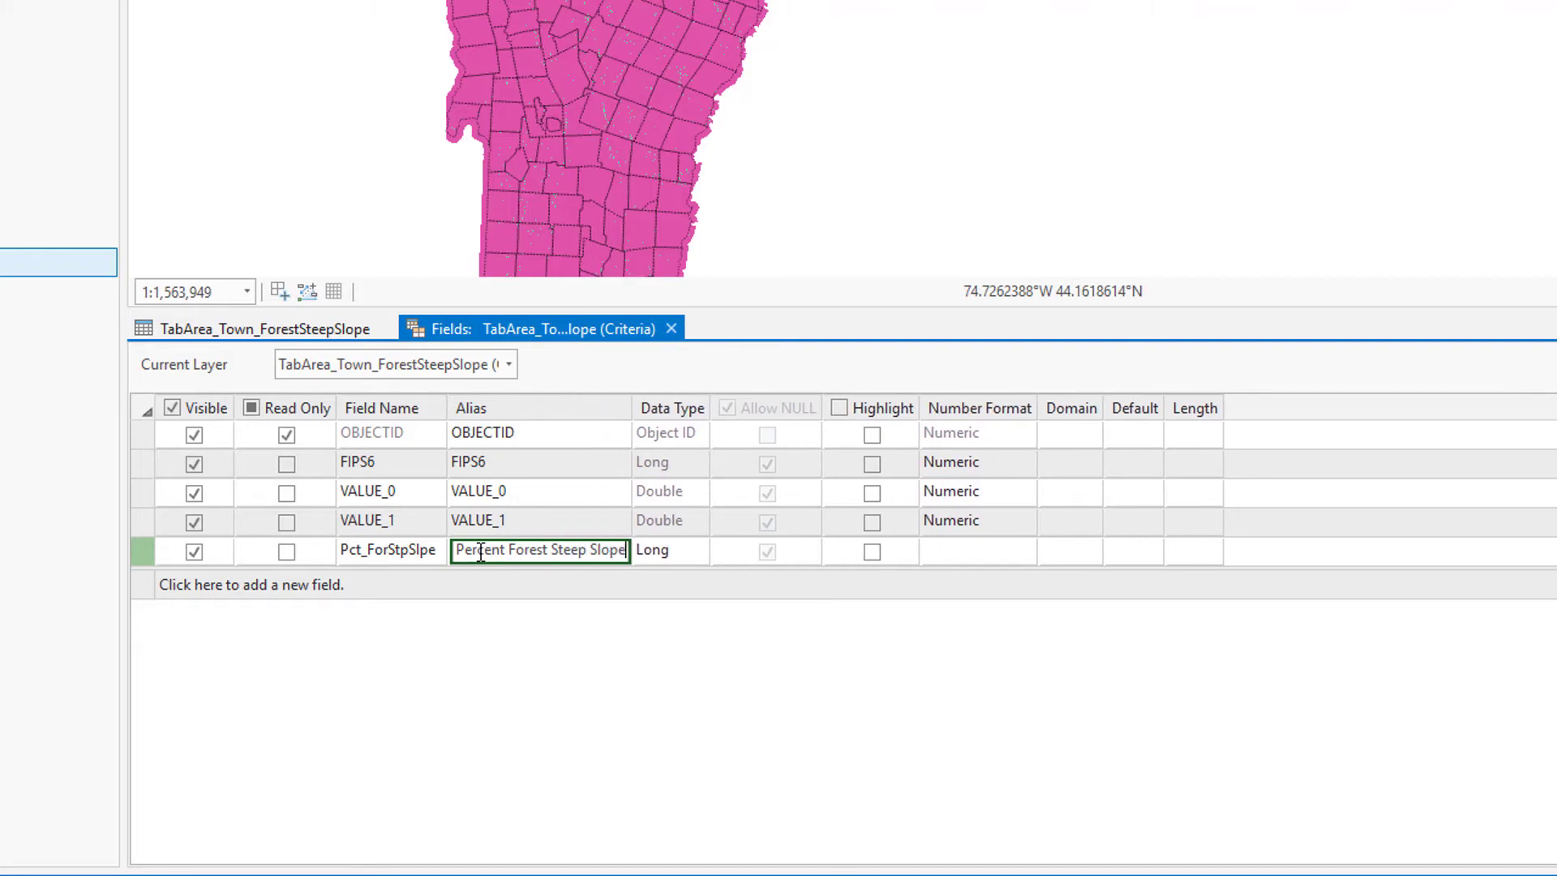
pyautogui.click(688, 559)
pyautogui.click(693, 556)
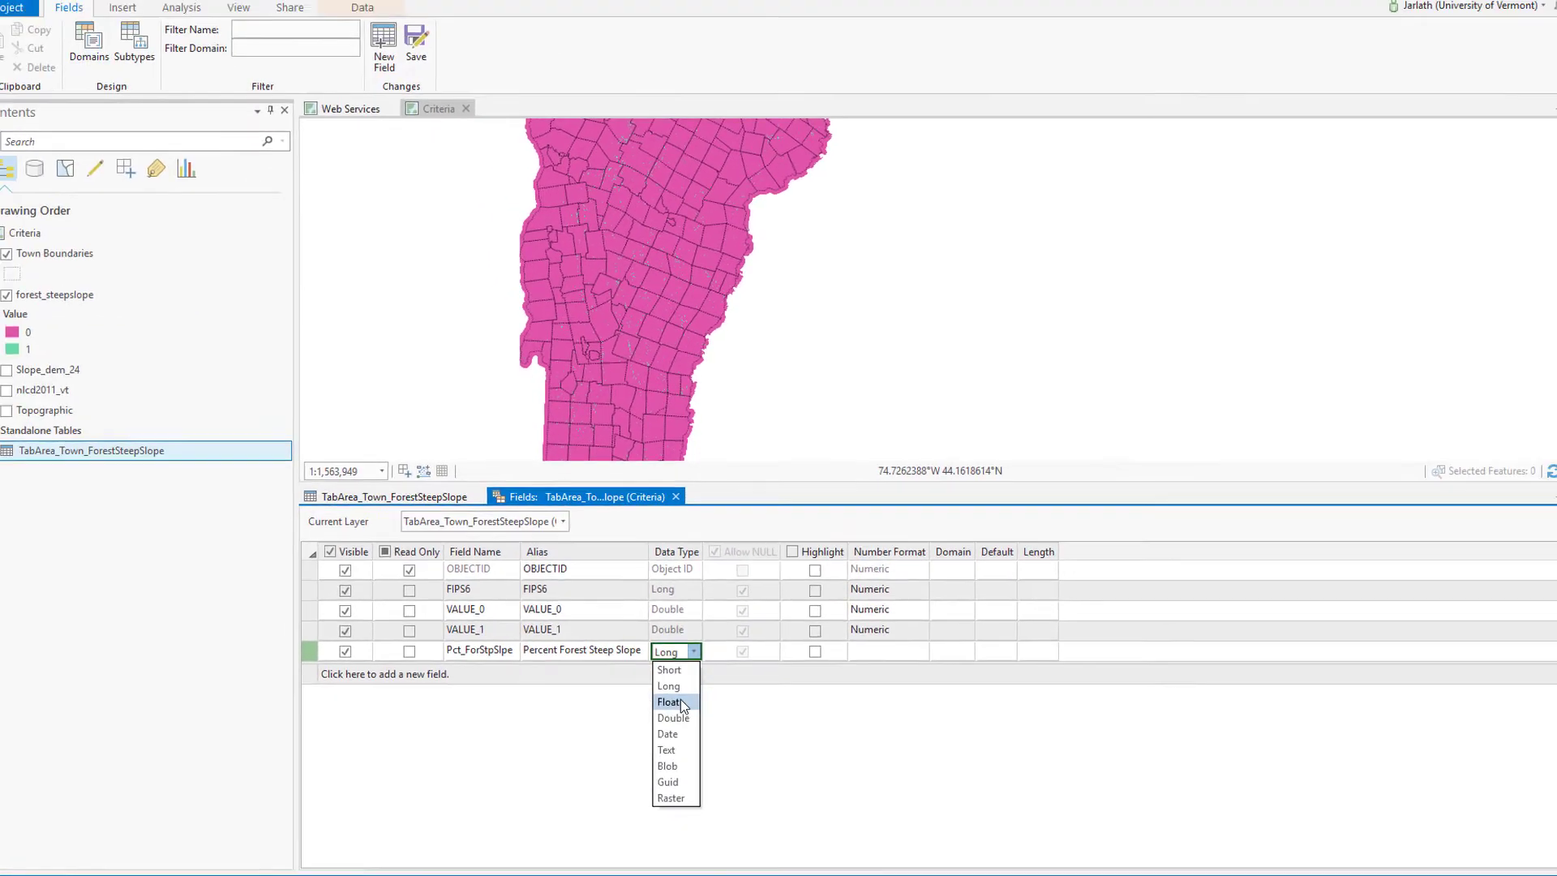
pyautogui.click(674, 600)
pyautogui.press('Down')
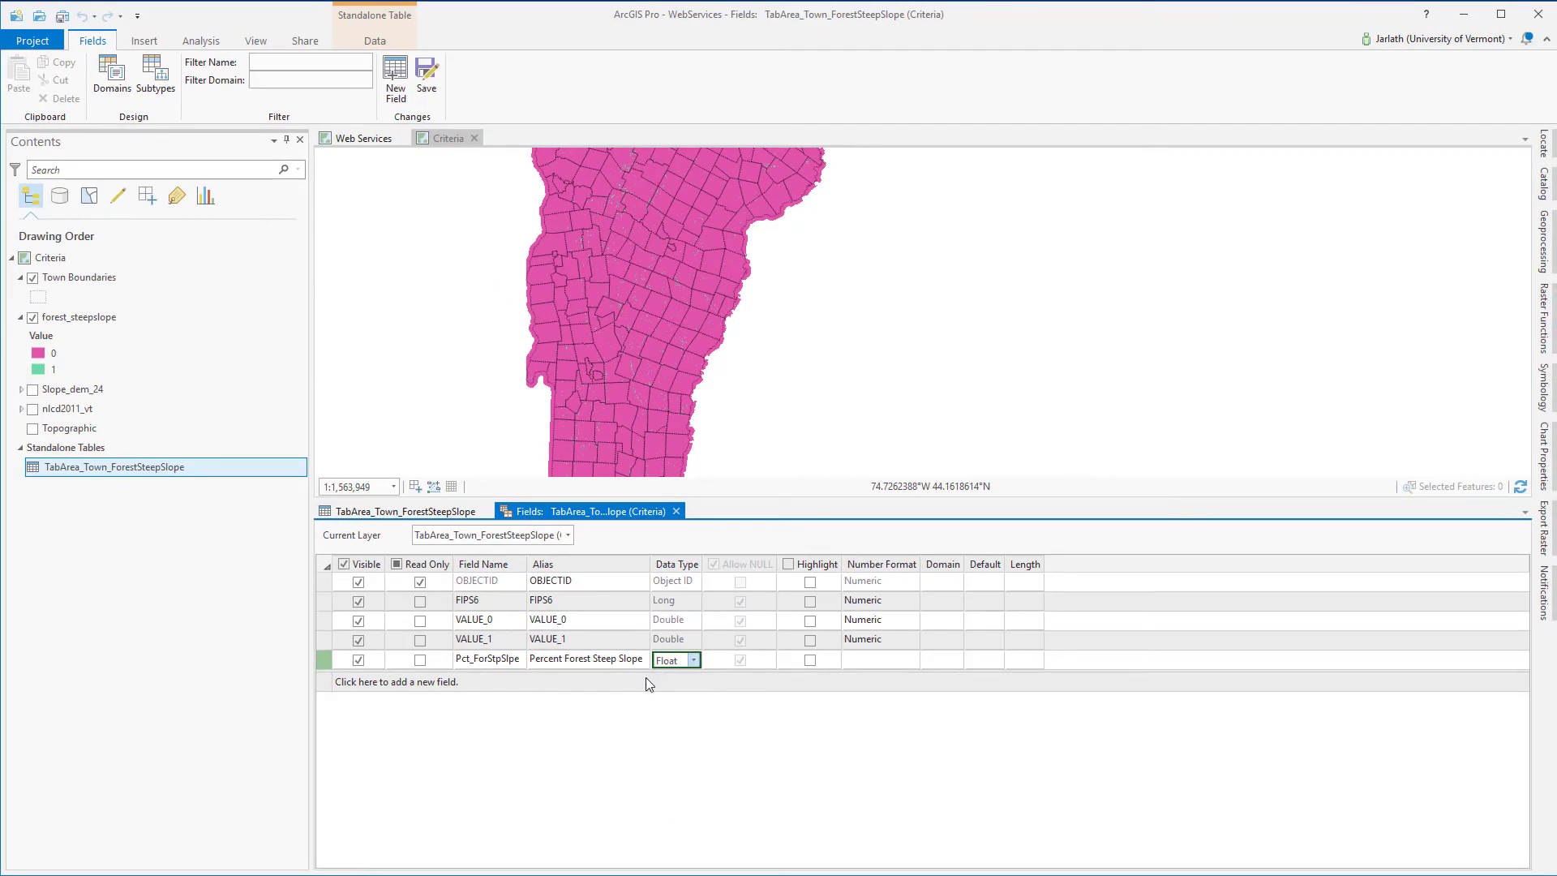
pyautogui.click(428, 77)
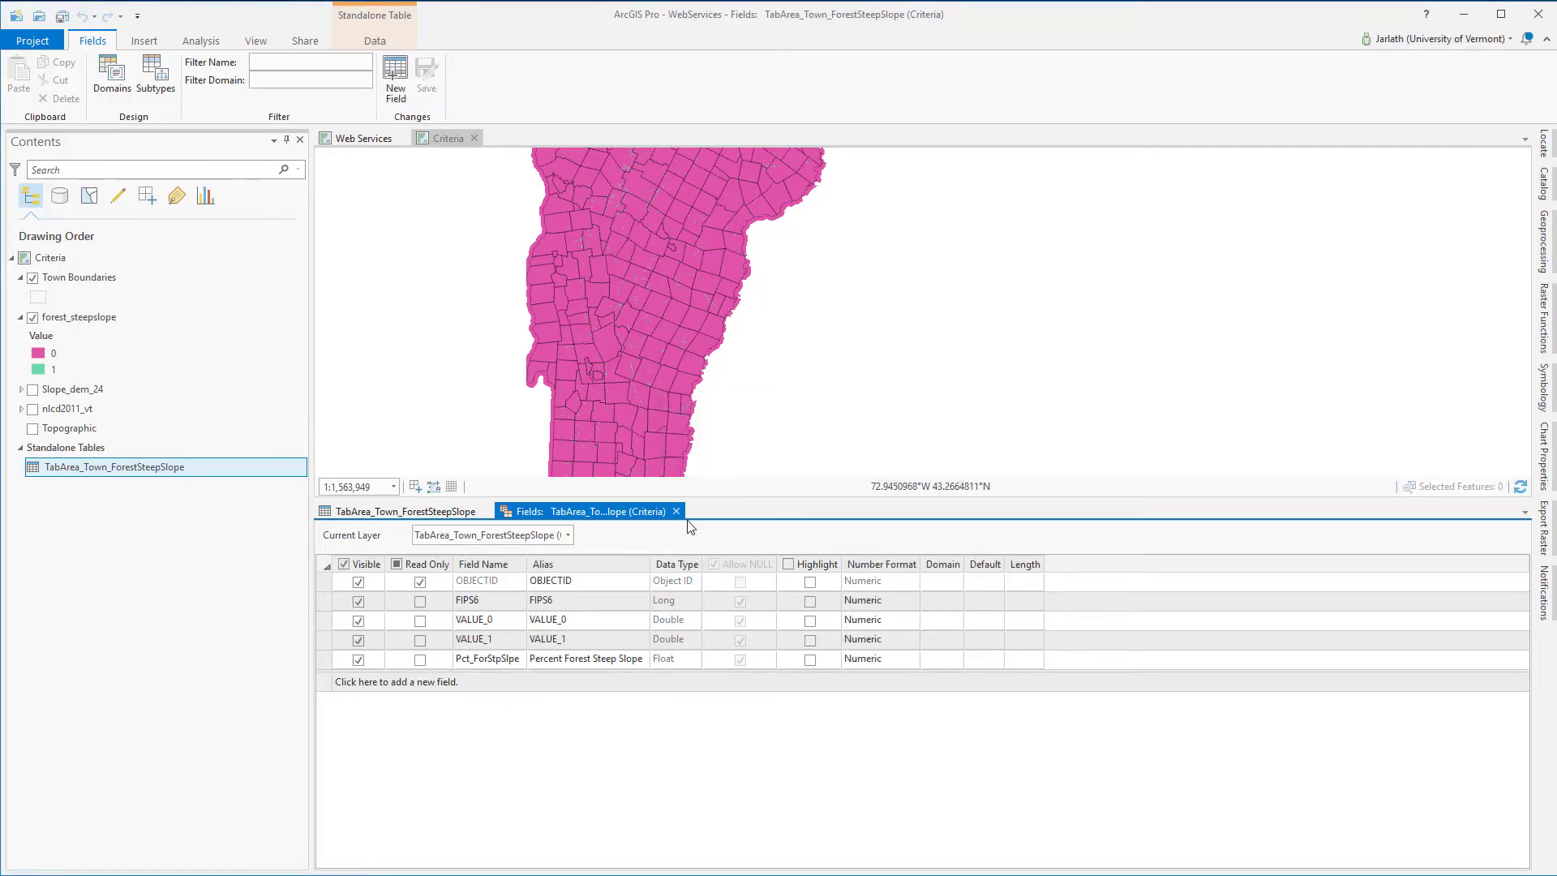
# - Return to the table and open Calculate Field for the Percent Forest Steep Slope column
pyautogui.click(675, 511)
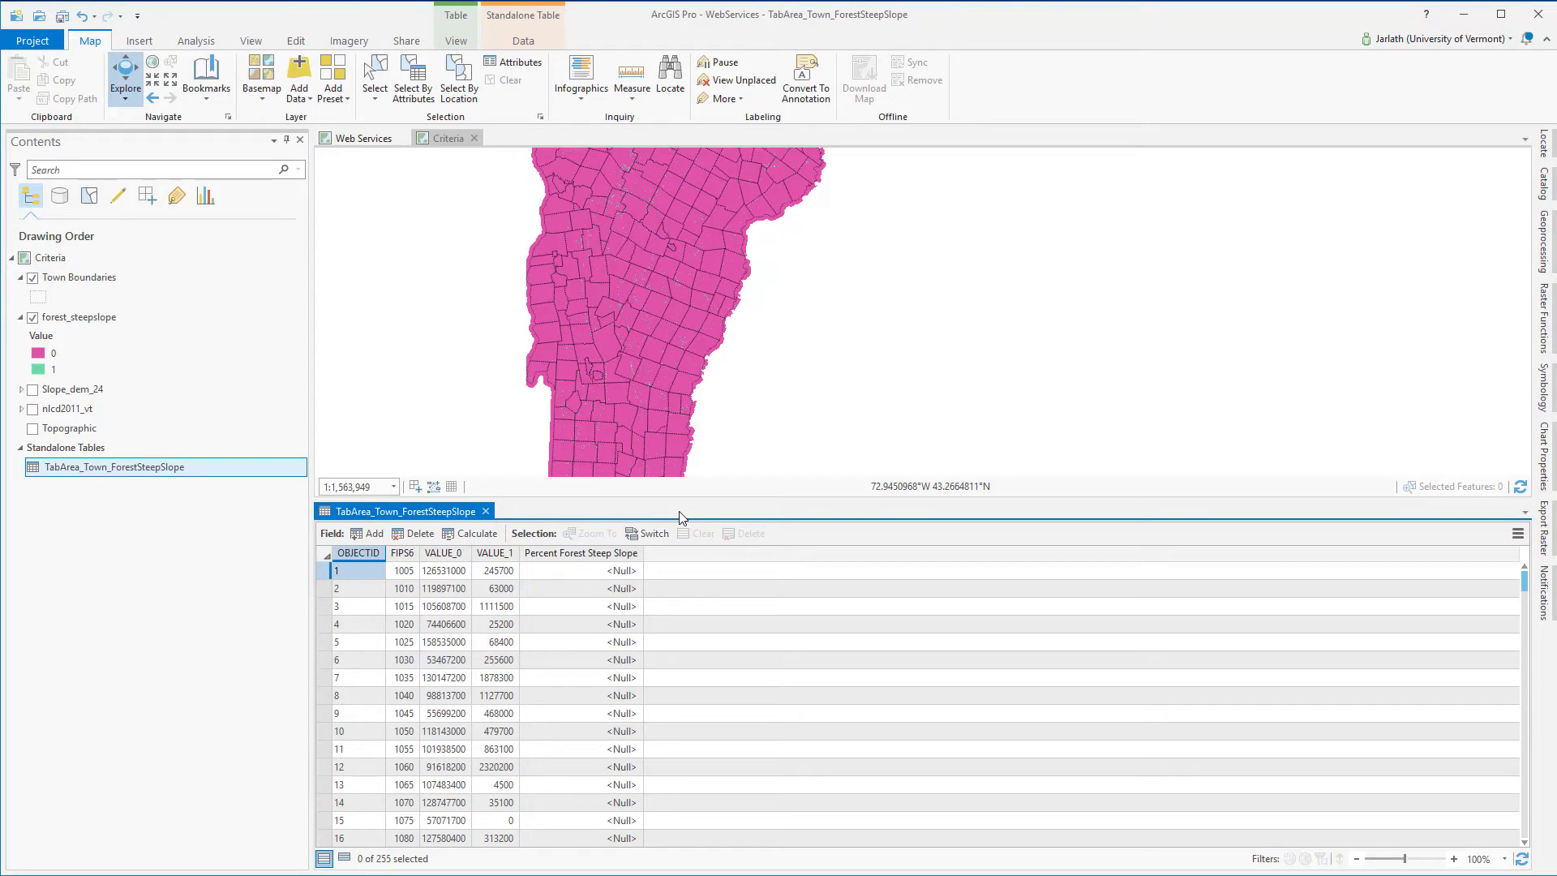
pyautogui.rightClick(610, 557)
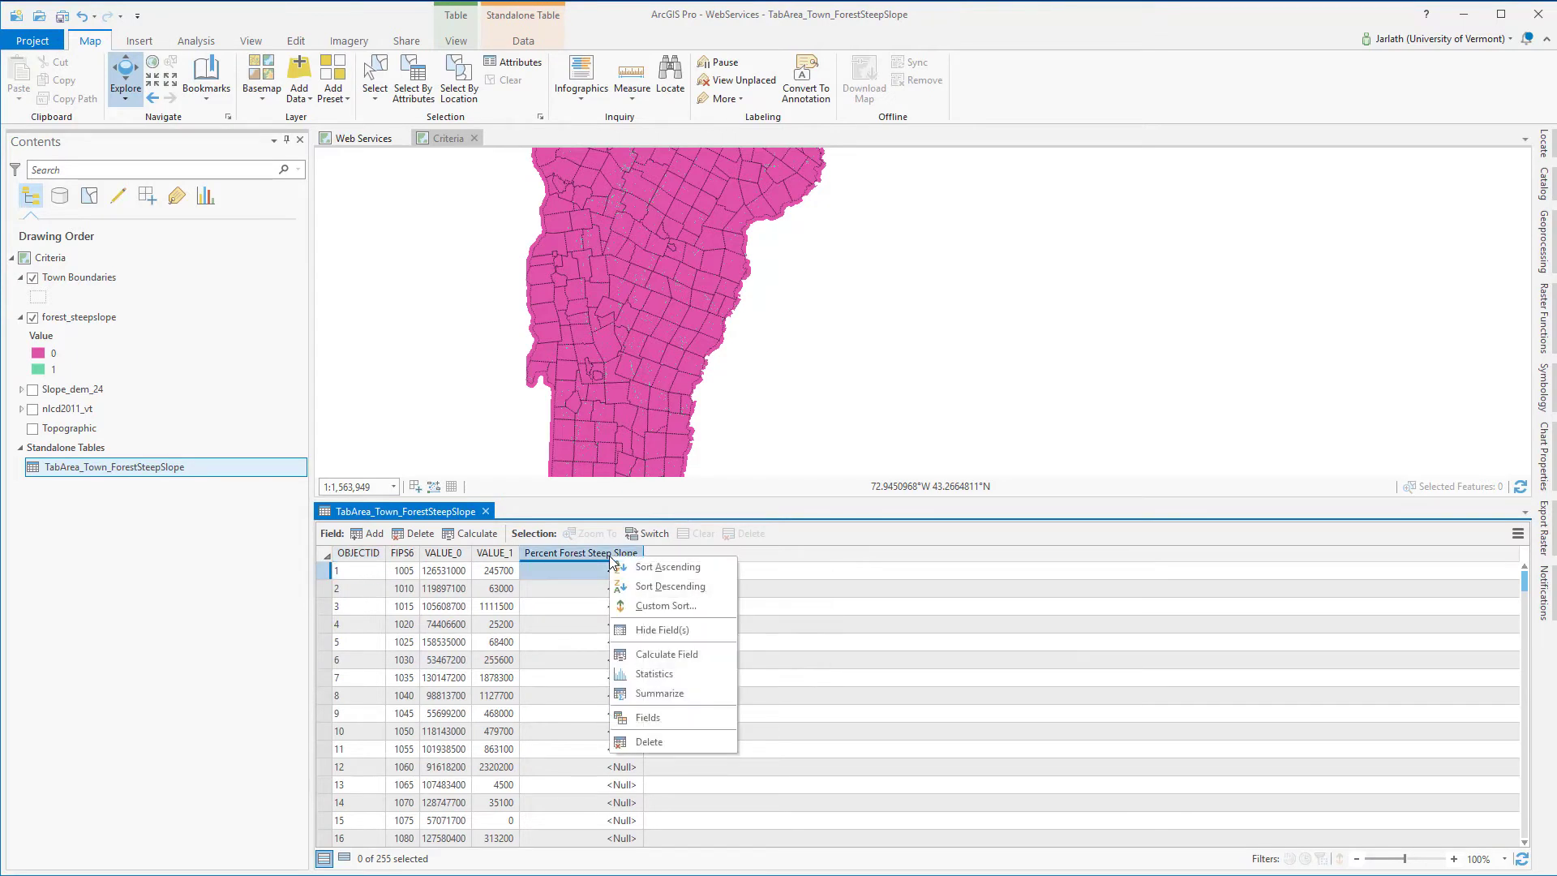
pyautogui.click(652, 655)
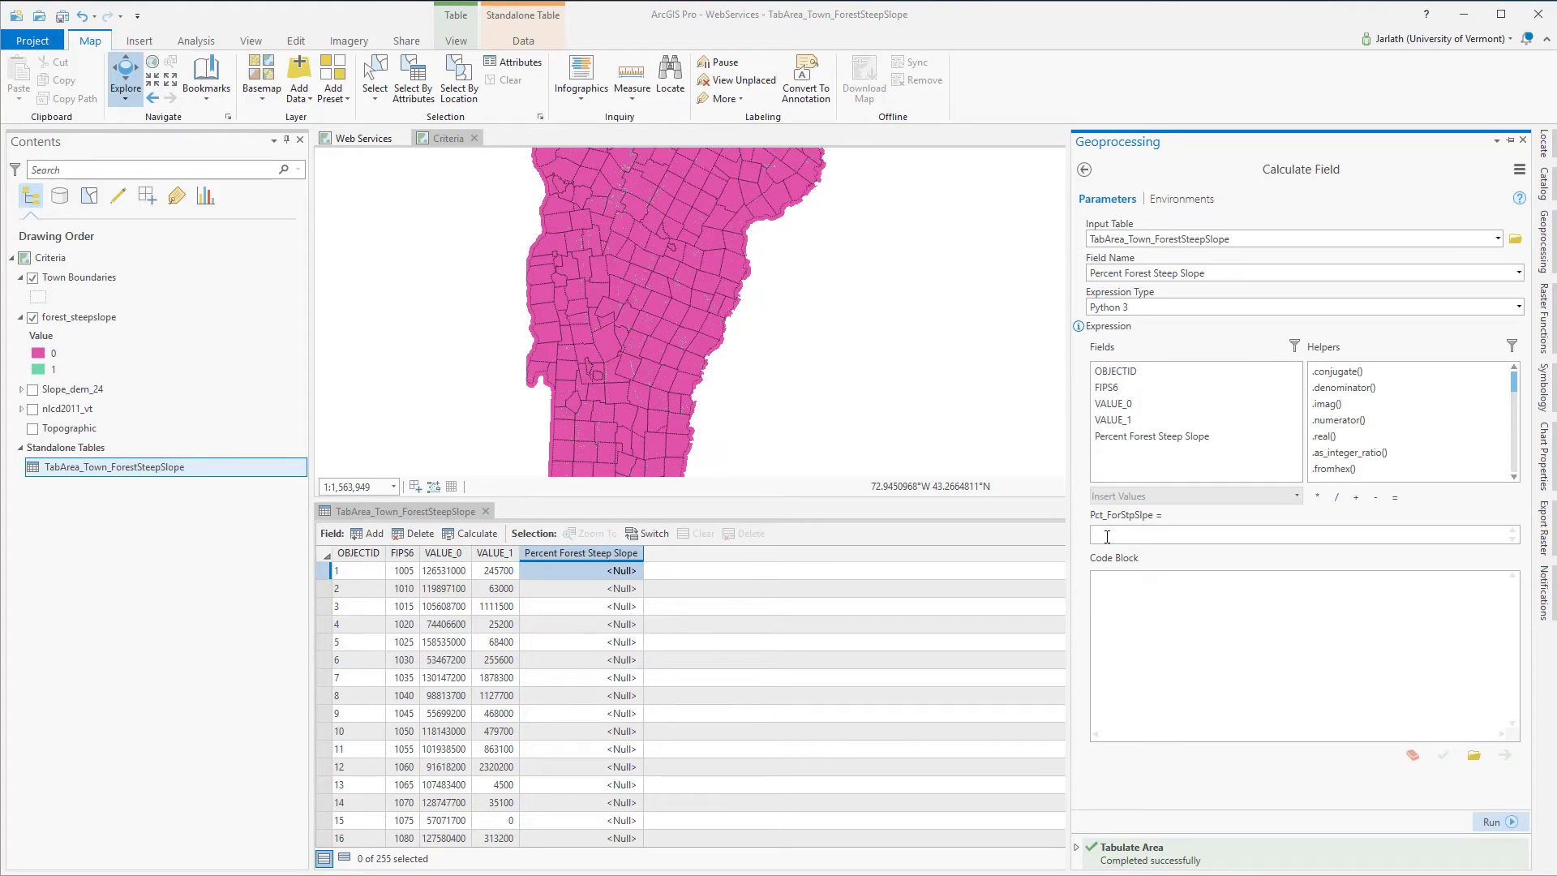
# - Build the expression ((!VALUE_1!)/(!VALUE_0! + !VALUE_1!)) * 100
pyautogui.click(1107, 537)
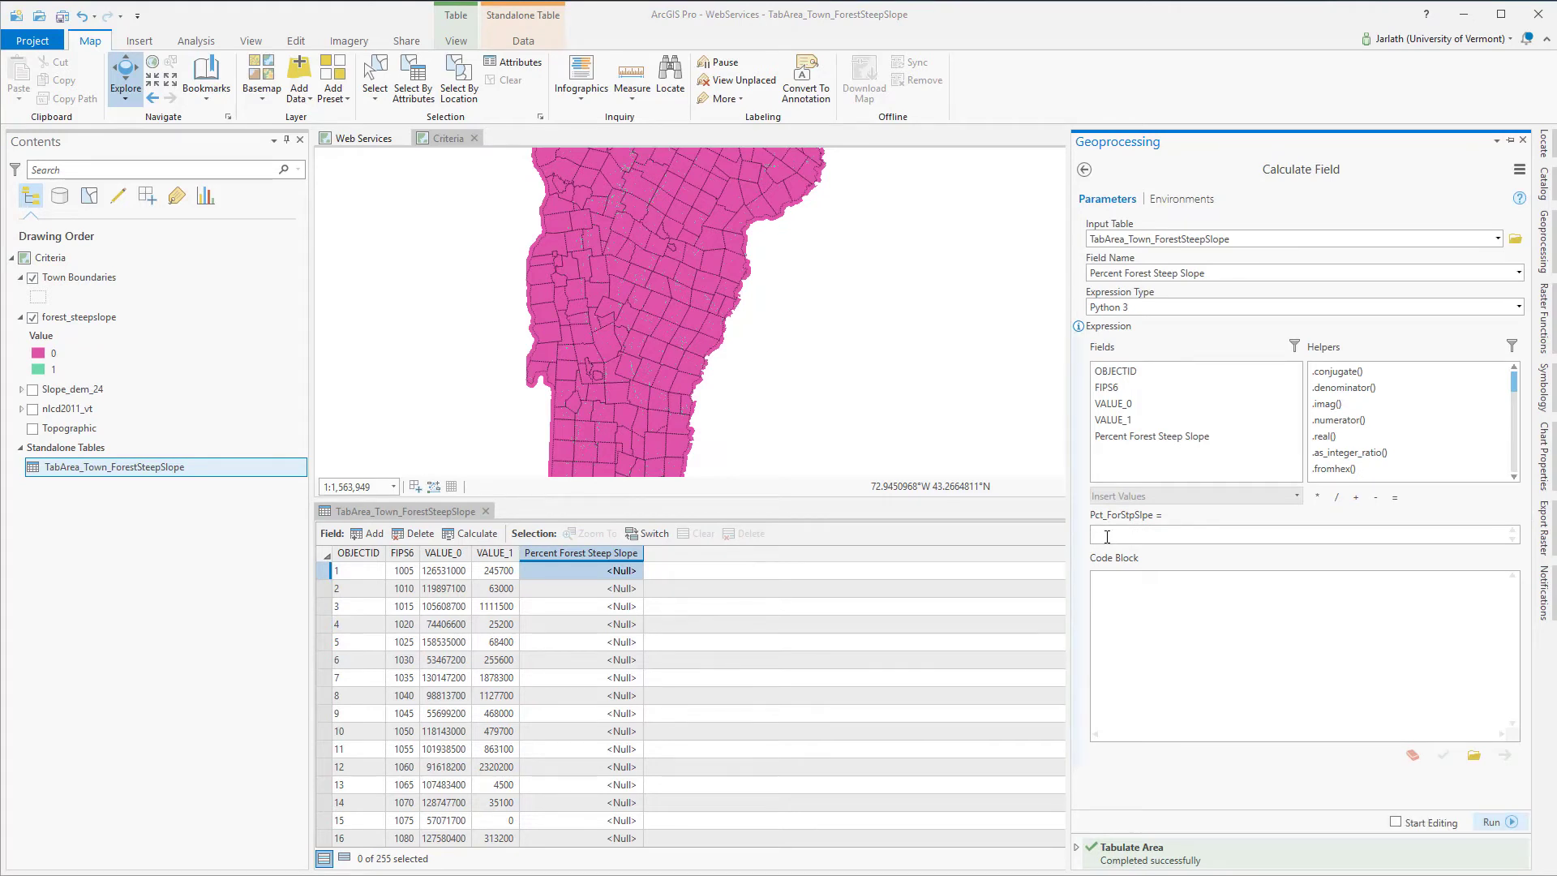
pyautogui.write('(')
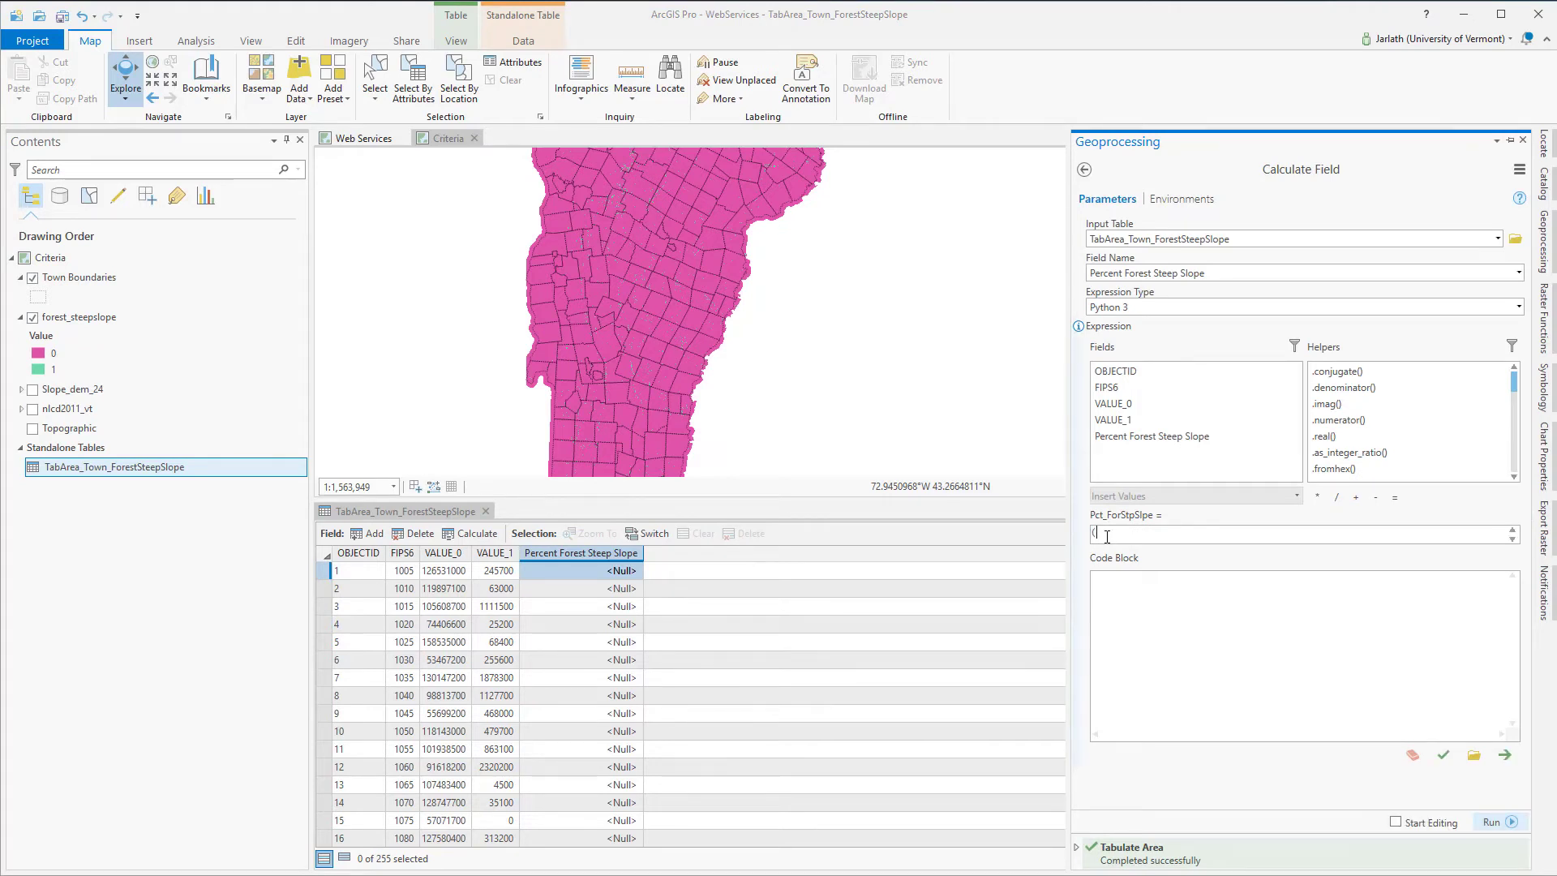
pyautogui.doubleClick(1127, 420)
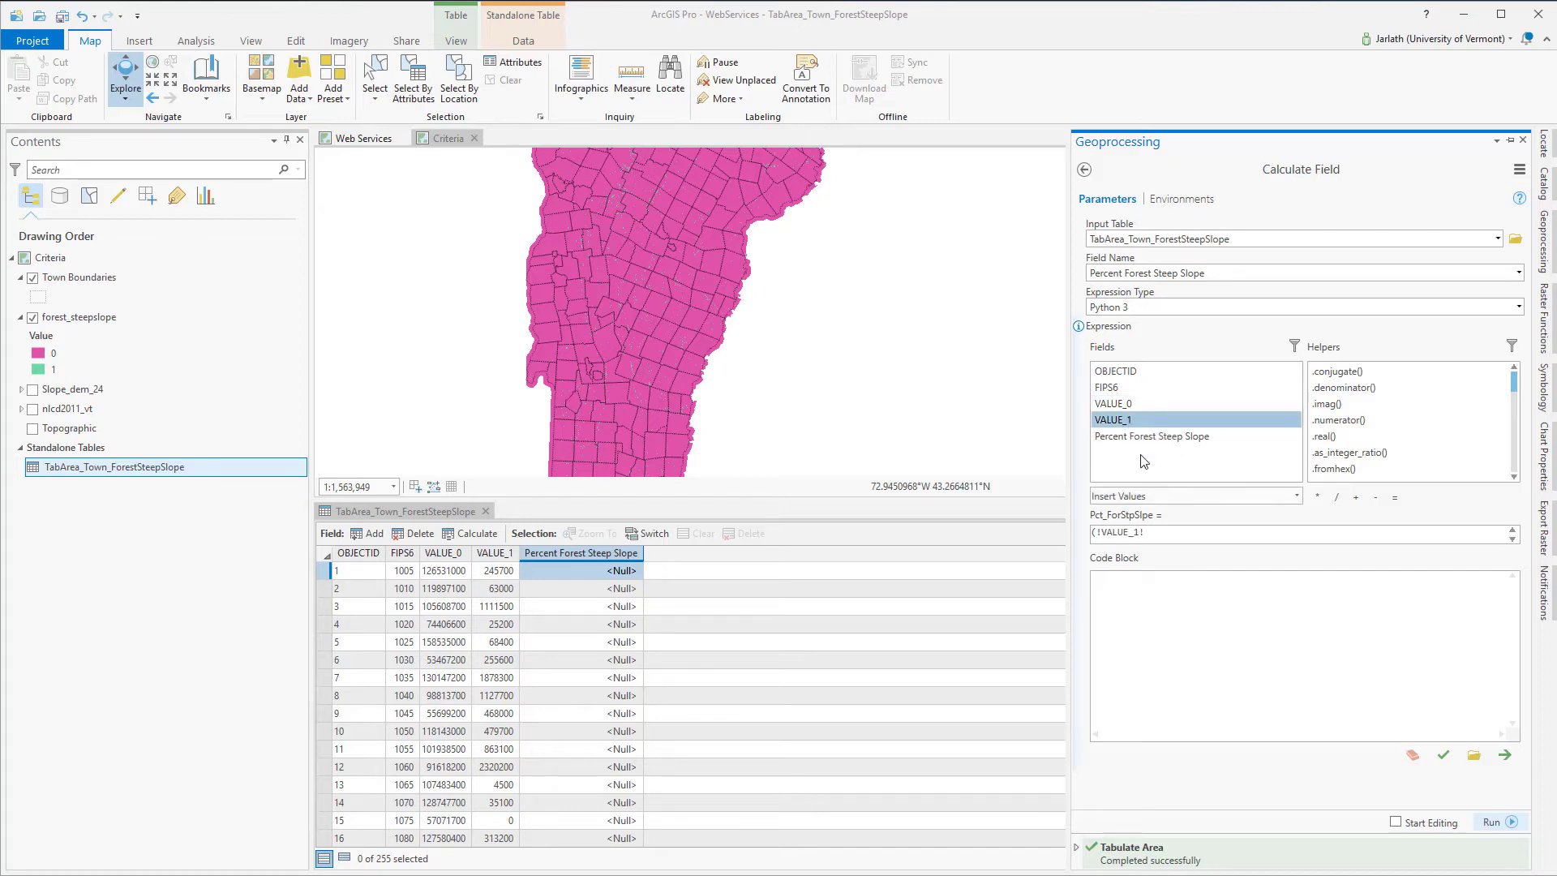
pyautogui.click(1160, 533)
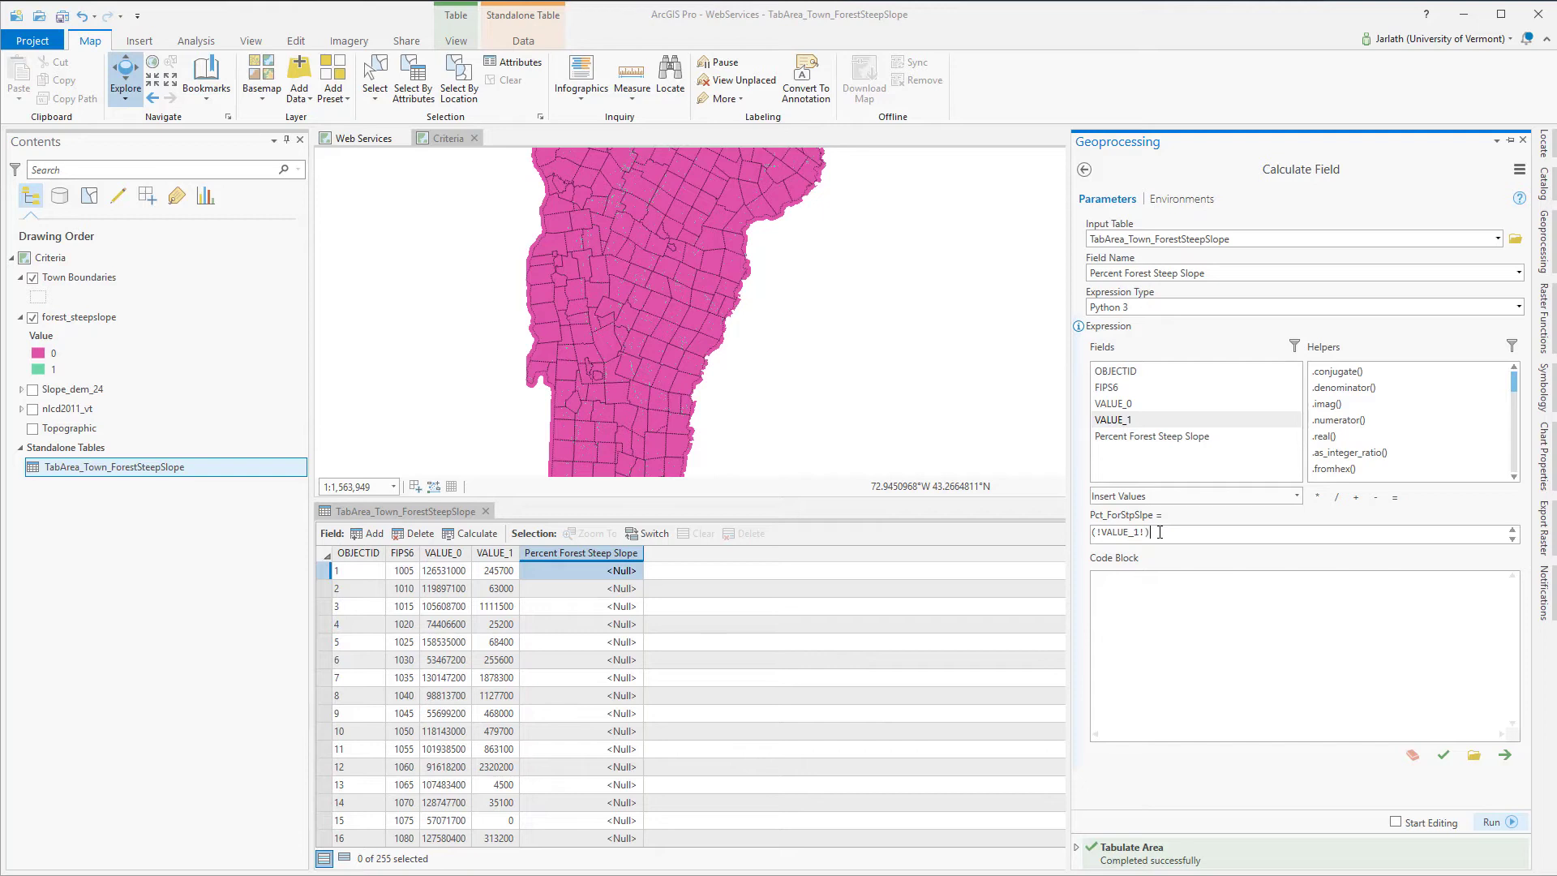
pyautogui.doubleClick(1113, 403)
pyautogui.click(1356, 498)
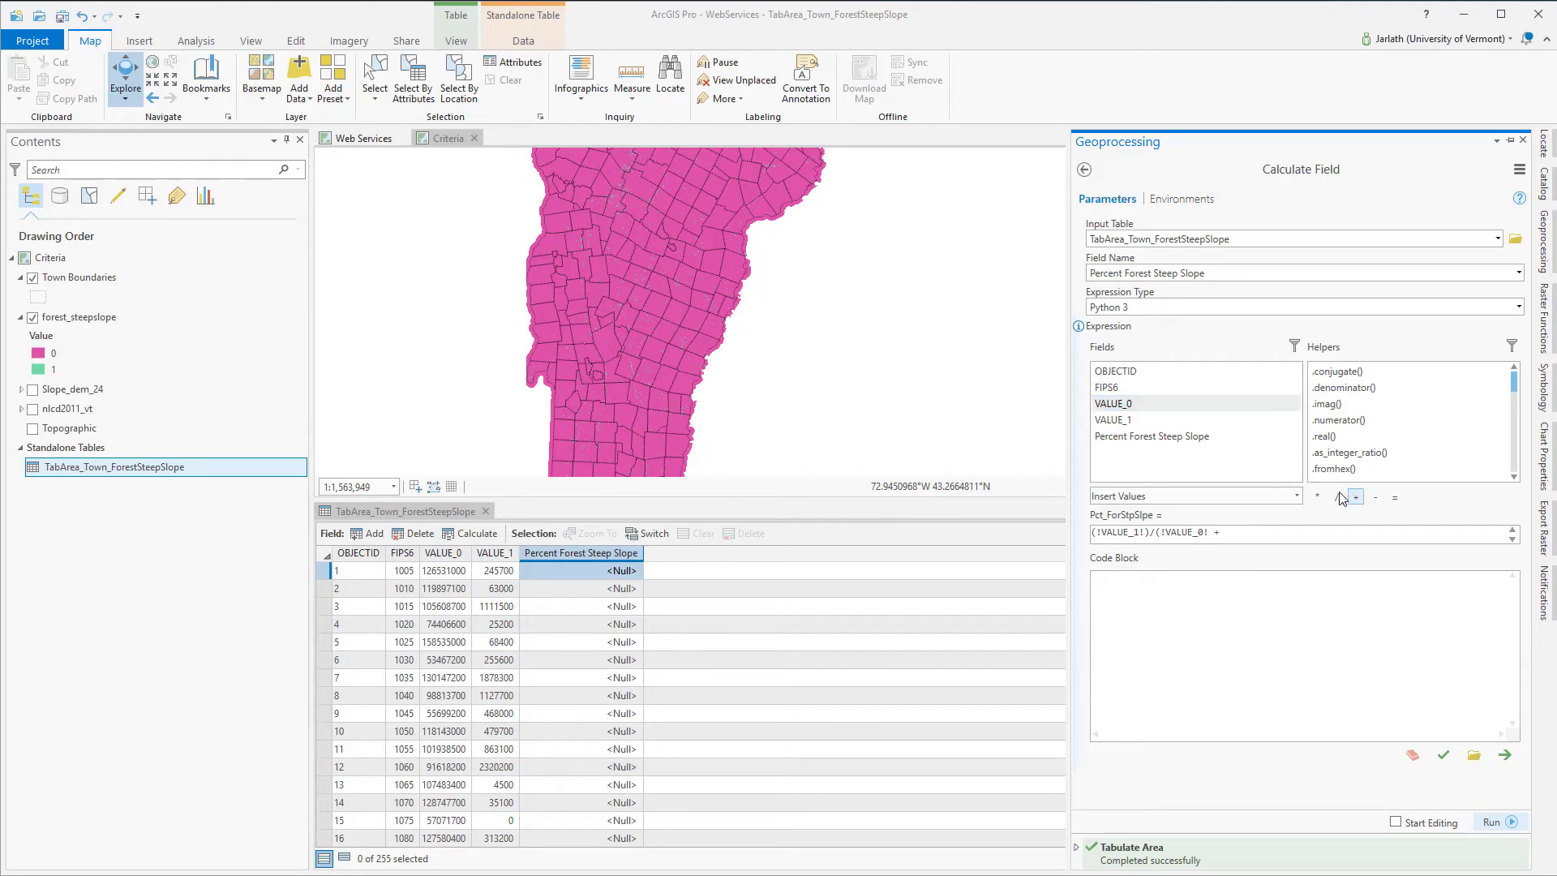
pyautogui.doubleClick(1127, 421)
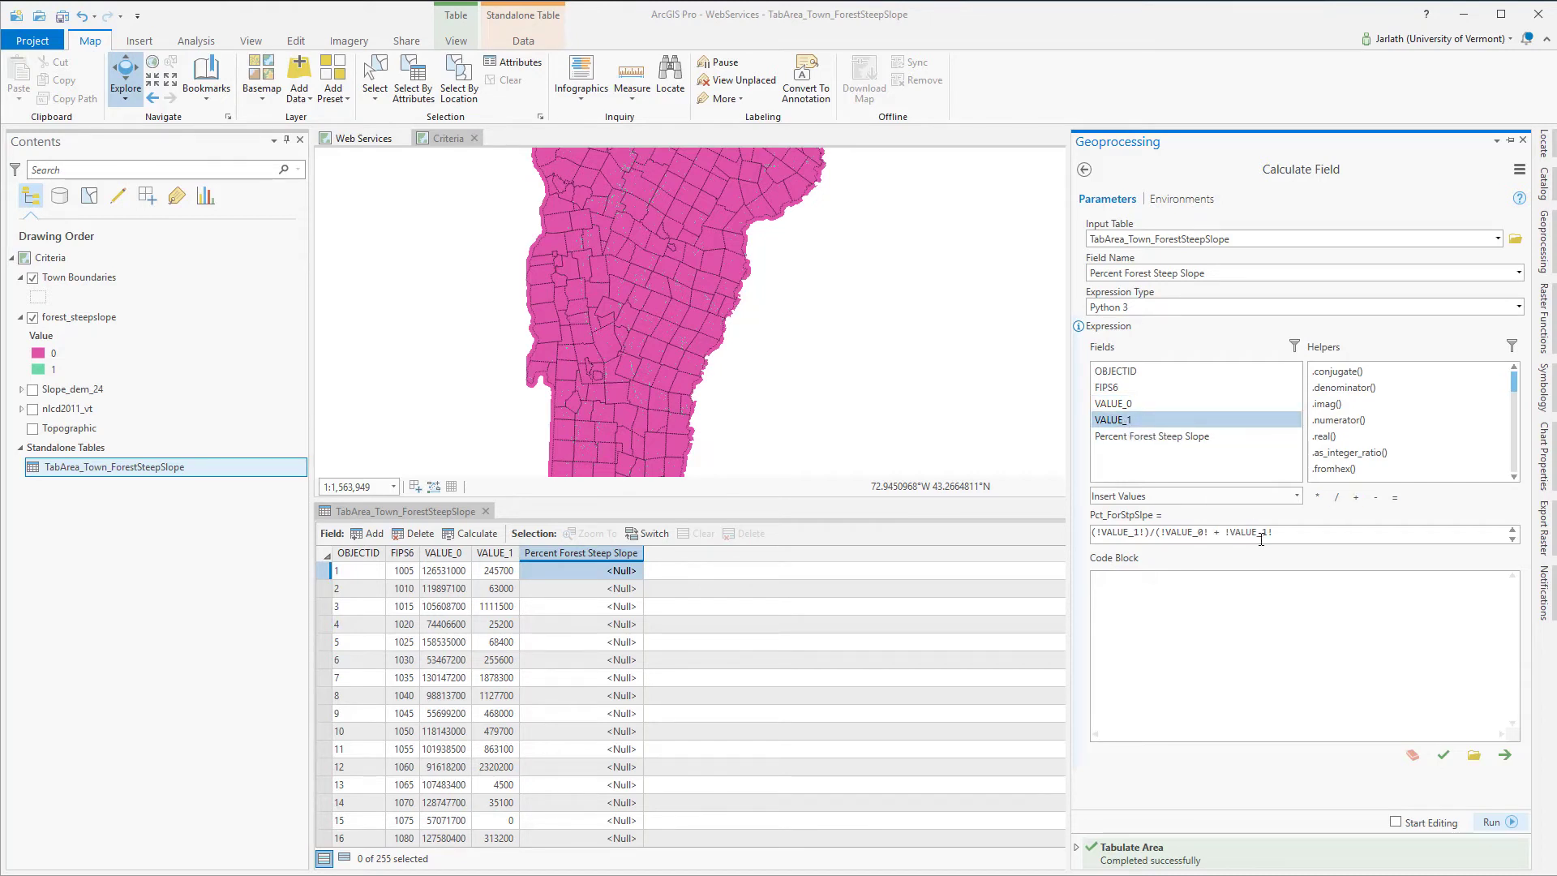
pyautogui.click(1289, 533)
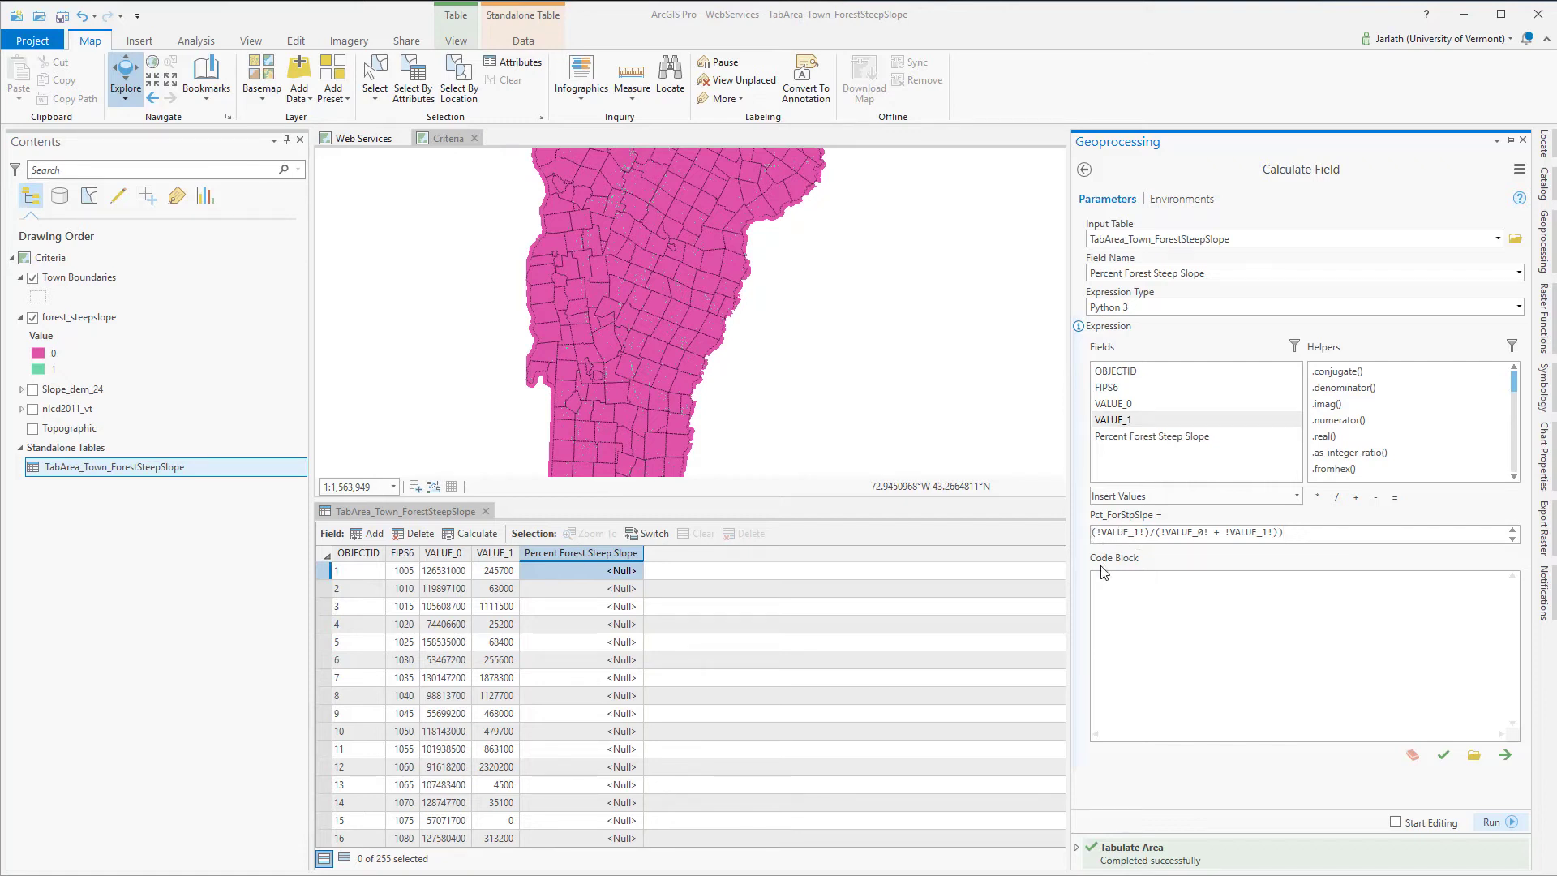
pyautogui.press('Home')
pyautogui.write('(')
pyautogui.press('End')
pyautogui.write('*')
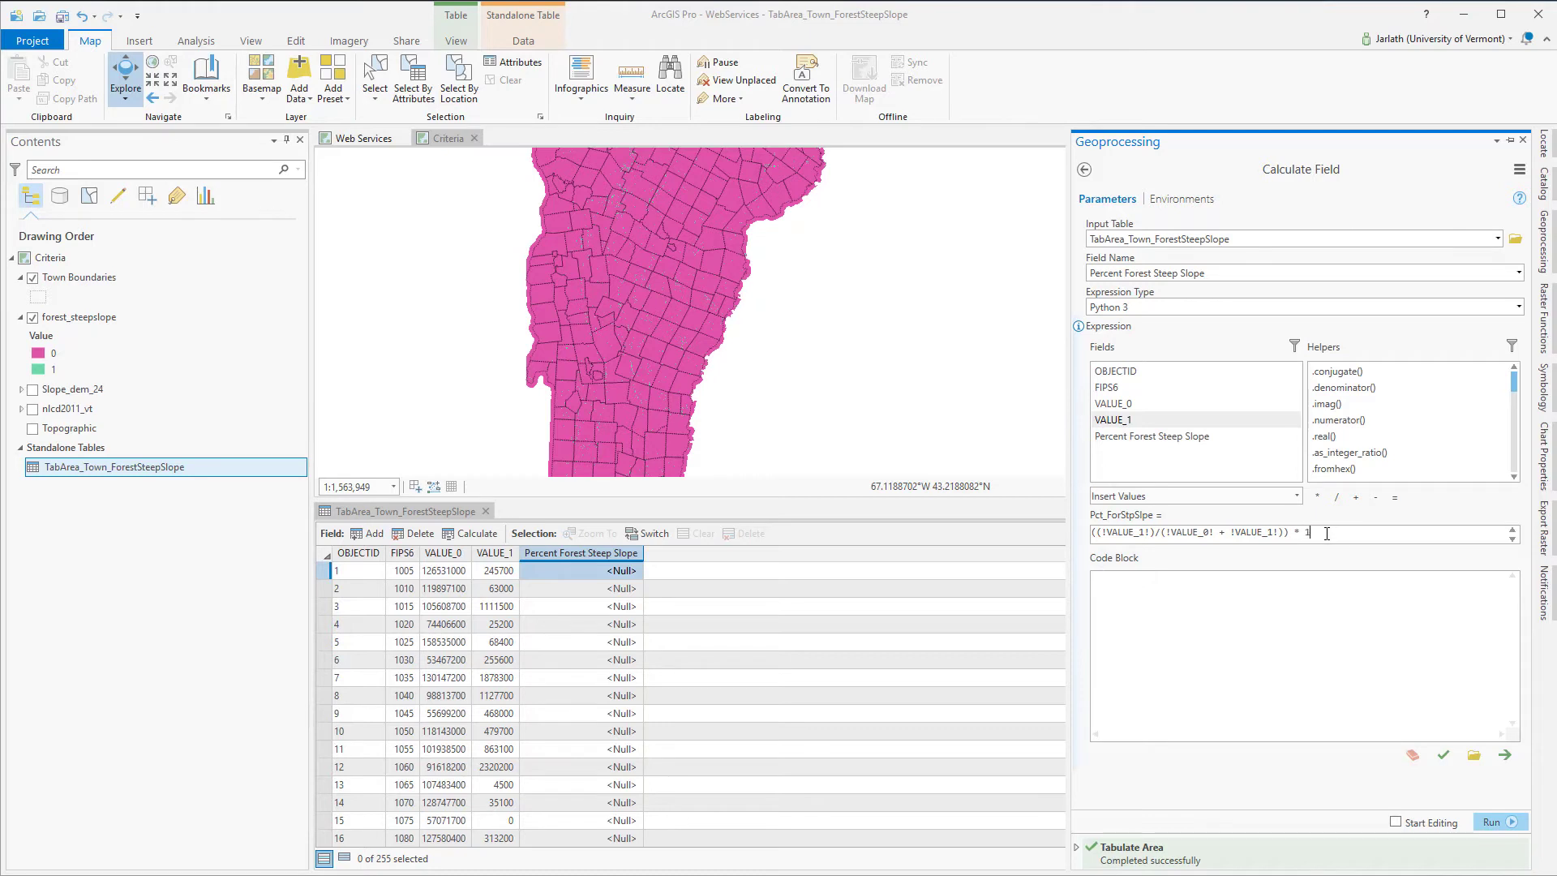
# - Validate the expression, run the calculation, and scroll through the filled values
pyautogui.click(1443, 754)
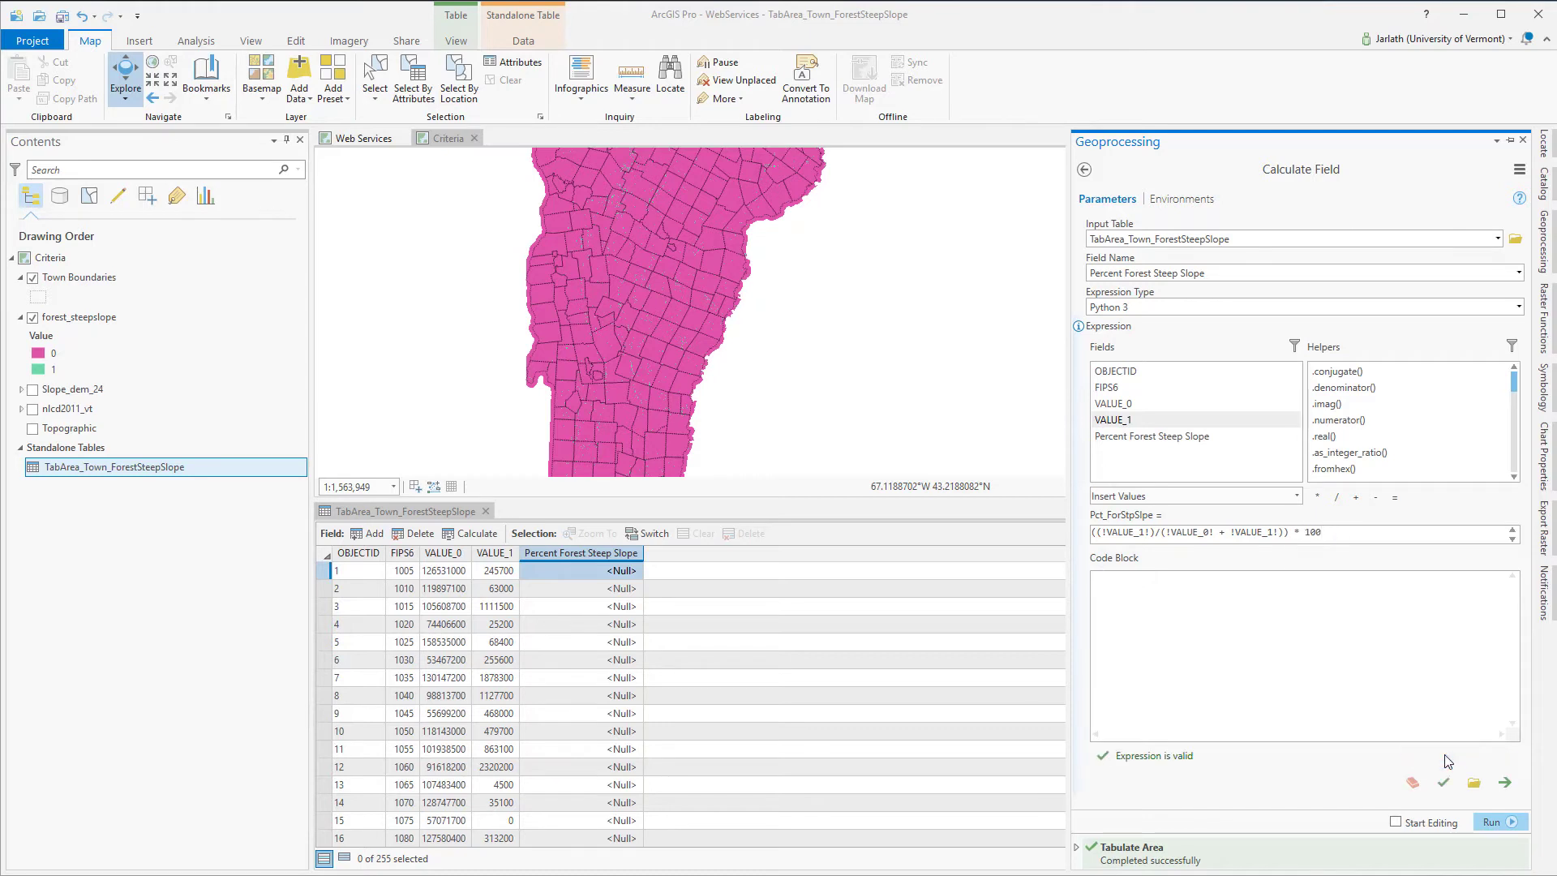
pyautogui.click(1496, 822)
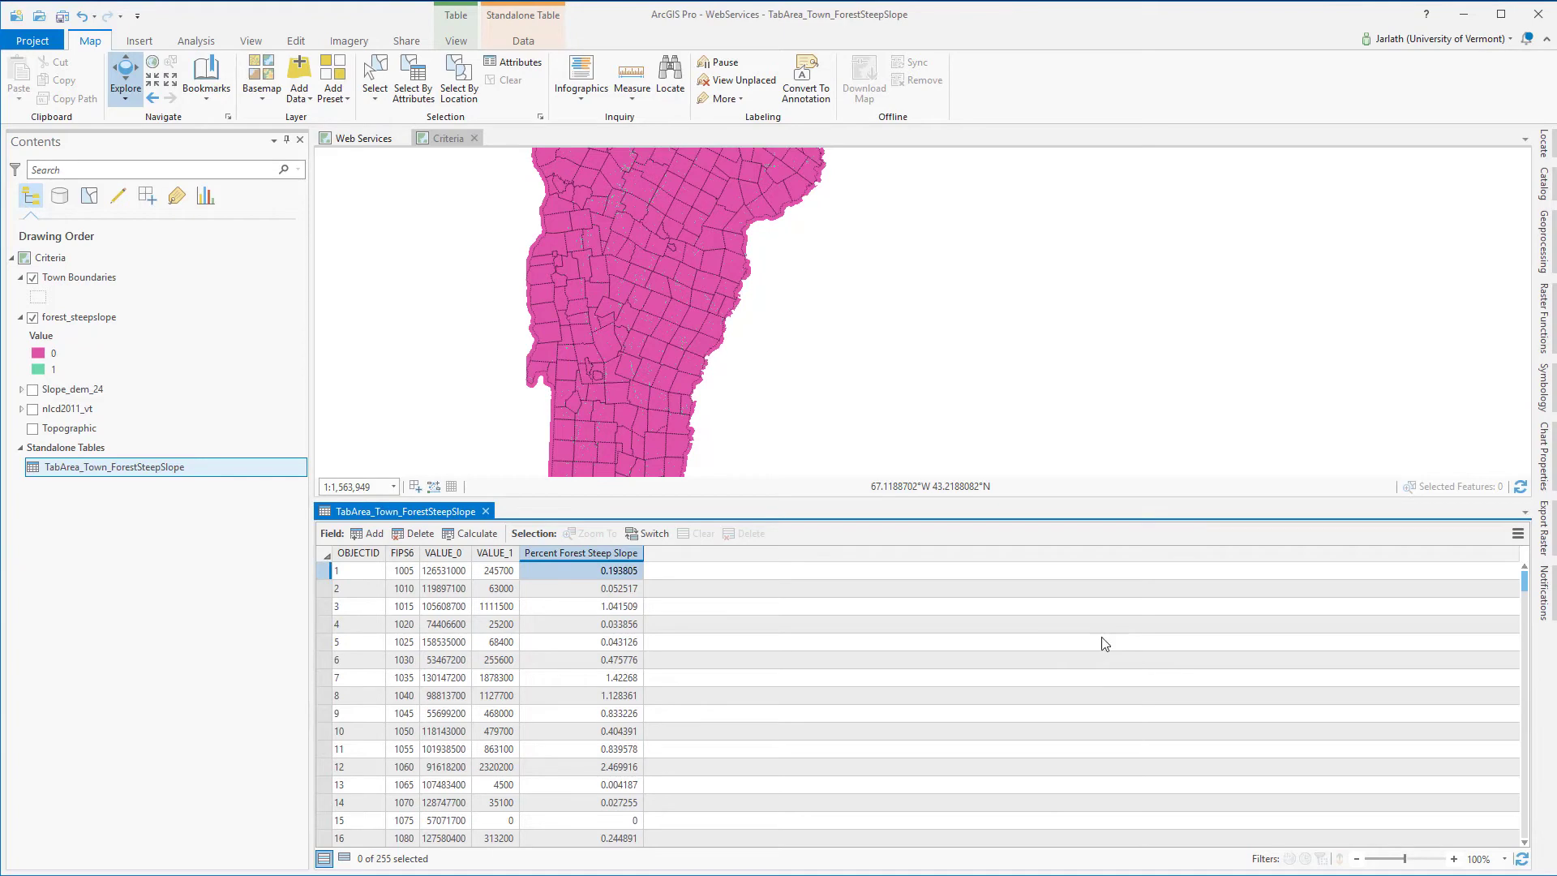
pyautogui.scroll(-19, 622, 643)
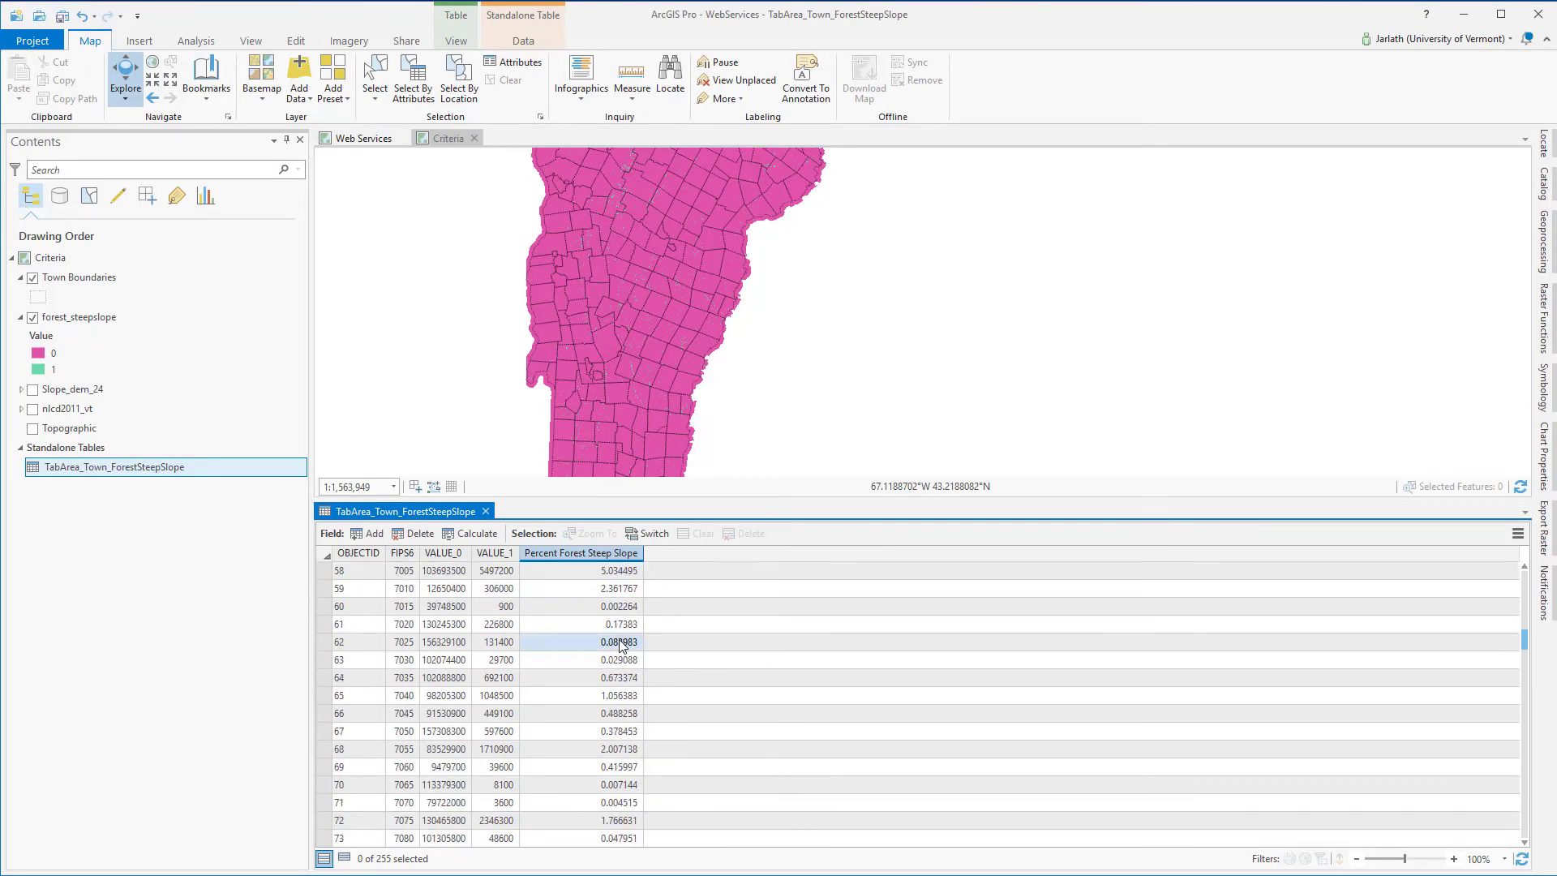
pyautogui.scroll(-15, 621, 643)
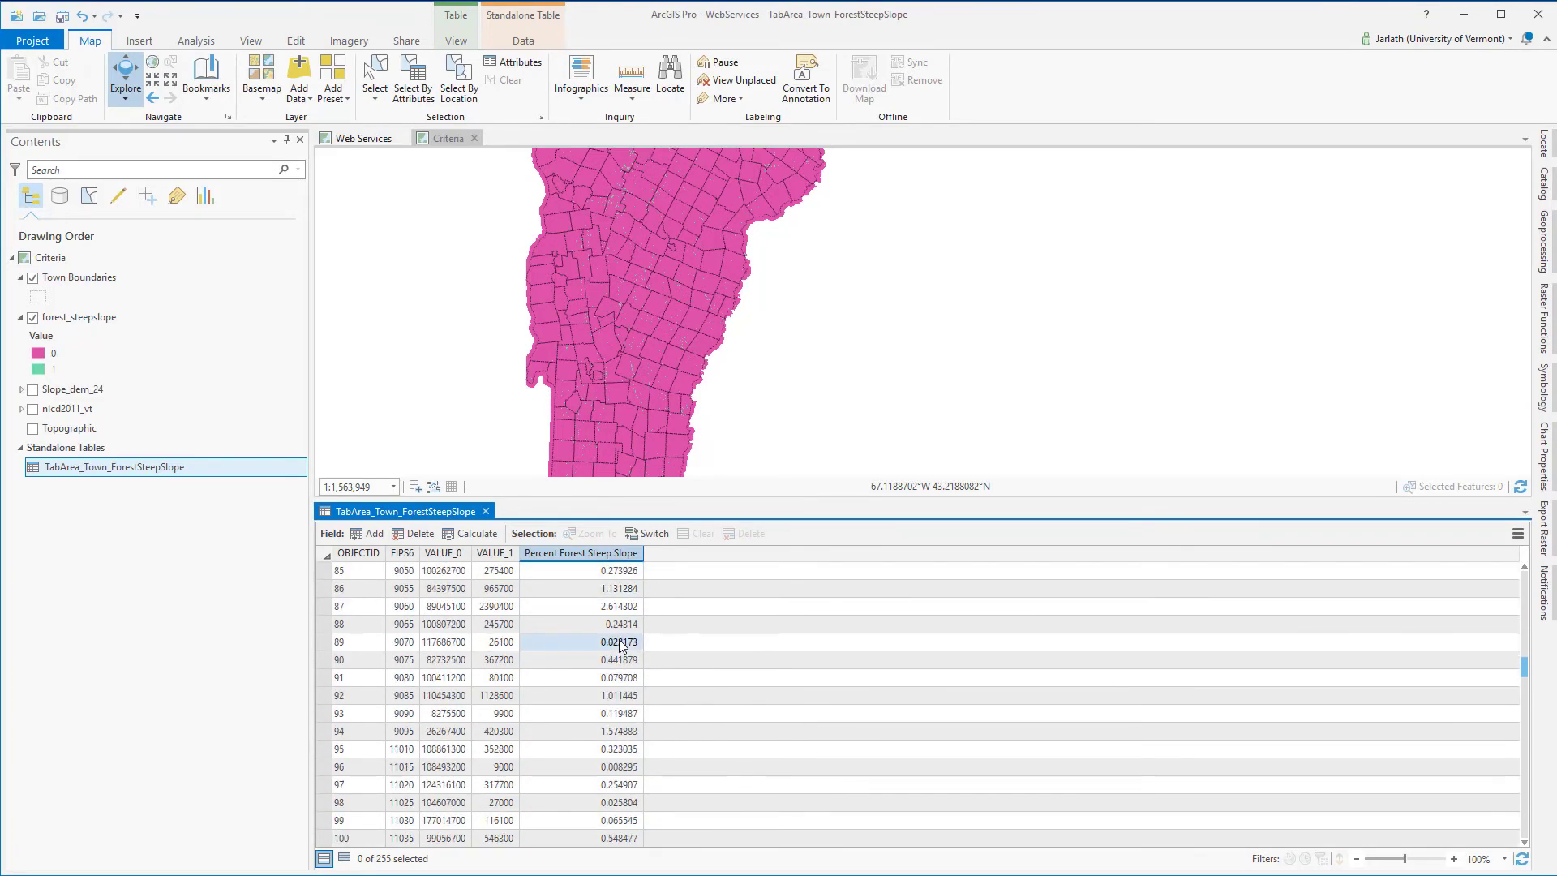
# - Close the table and join TabArea_Town_ForestSteepSlope to Town Boundaries on FIPS6
pyautogui.click(486, 511)
pyautogui.rightClick(94, 278)
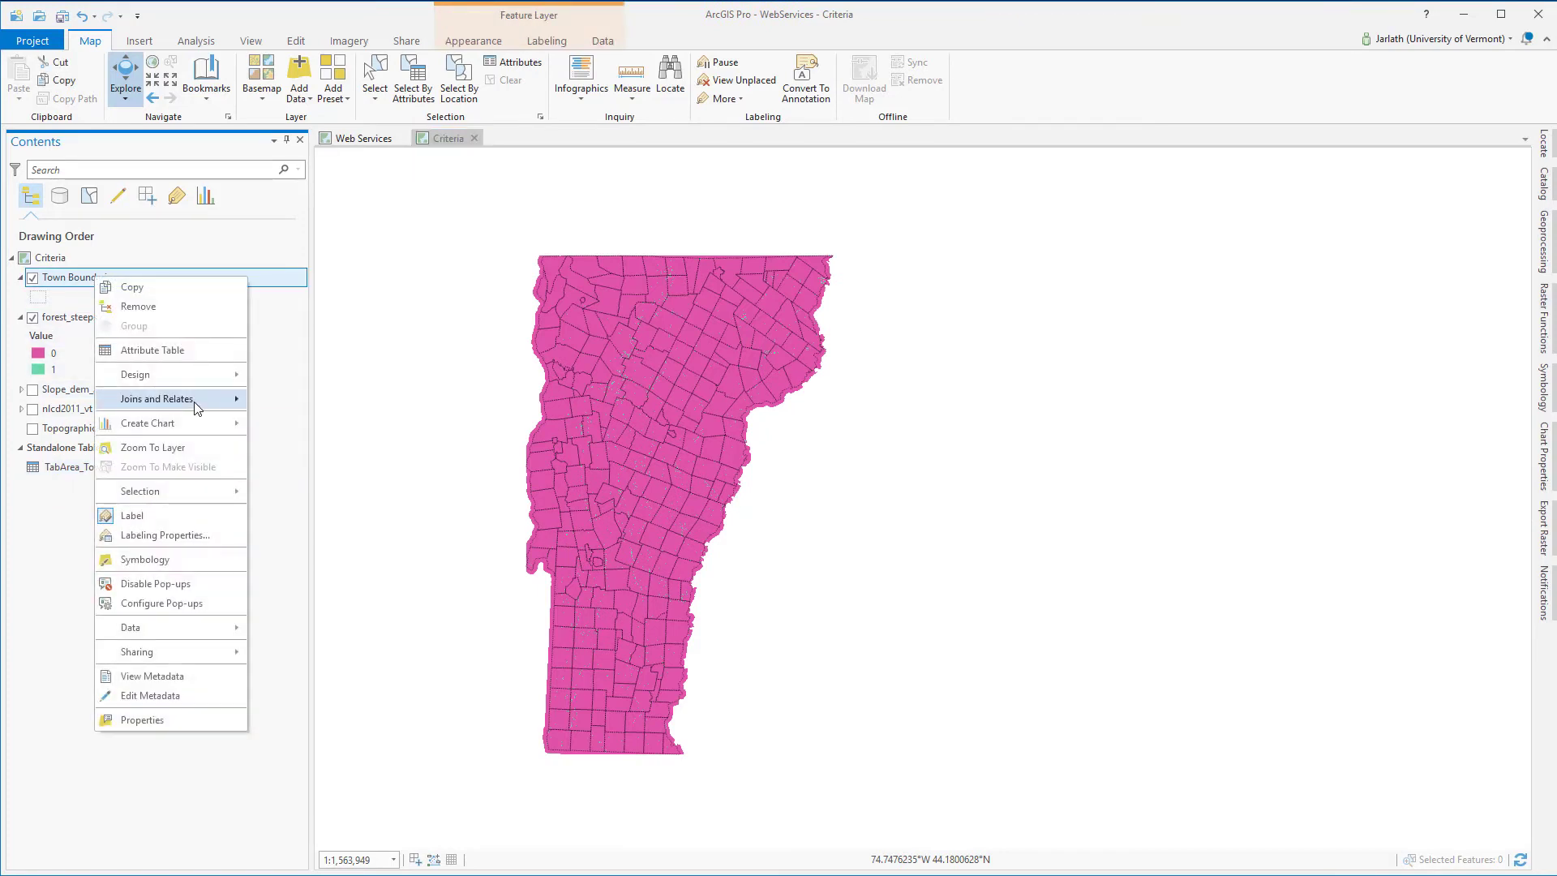
pyautogui.moveTo(198, 408)
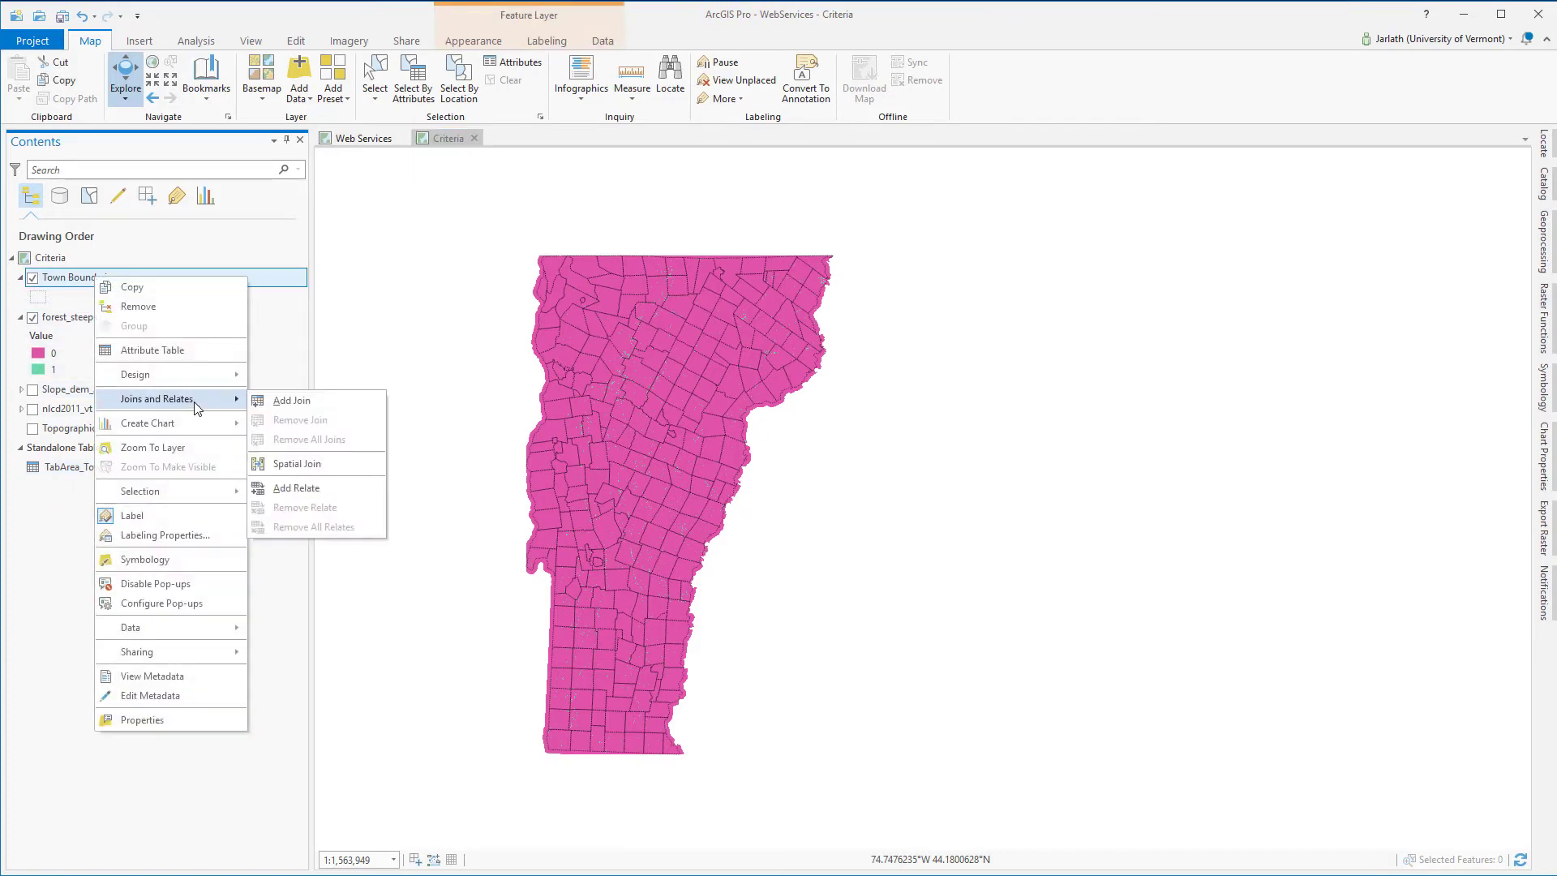
pyautogui.click(291, 401)
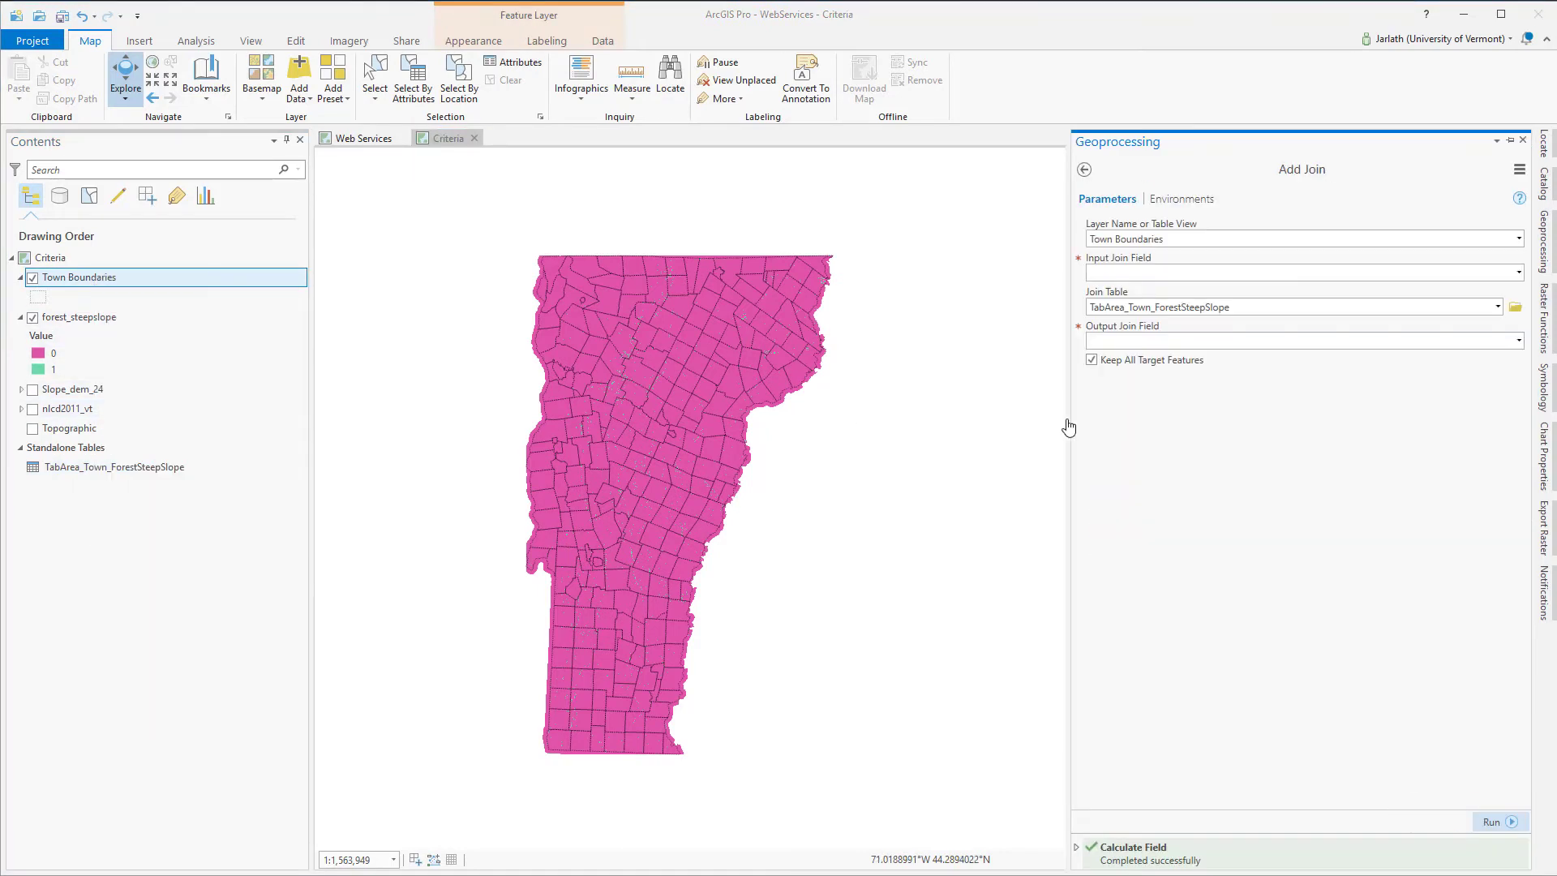
pyautogui.click(1521, 277)
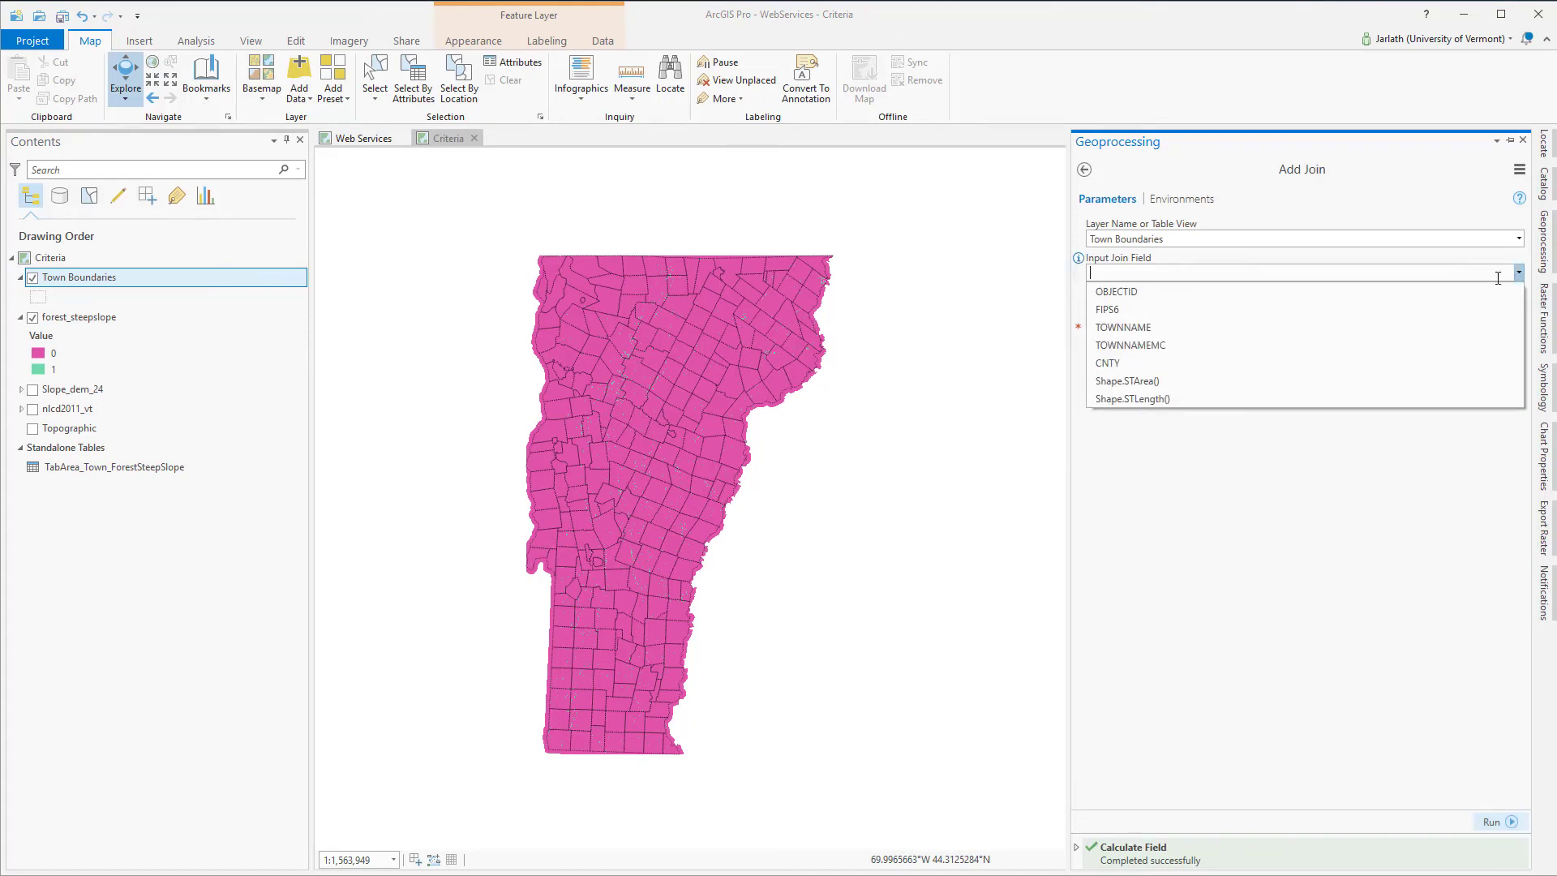
pyautogui.click(1431, 309)
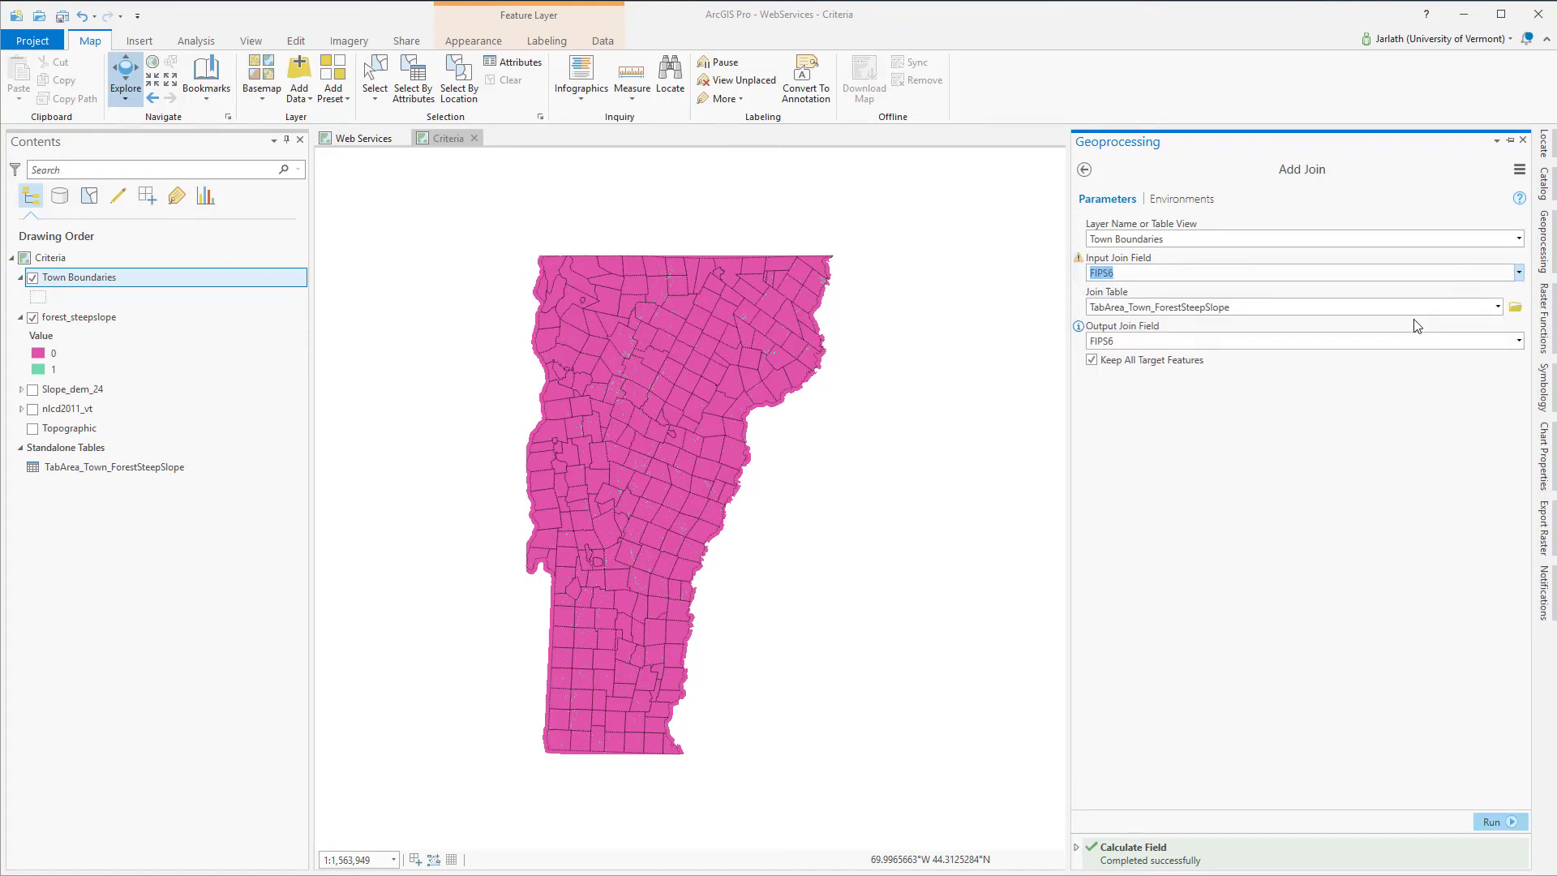
pyautogui.click(1407, 457)
pyautogui.click(1510, 823)
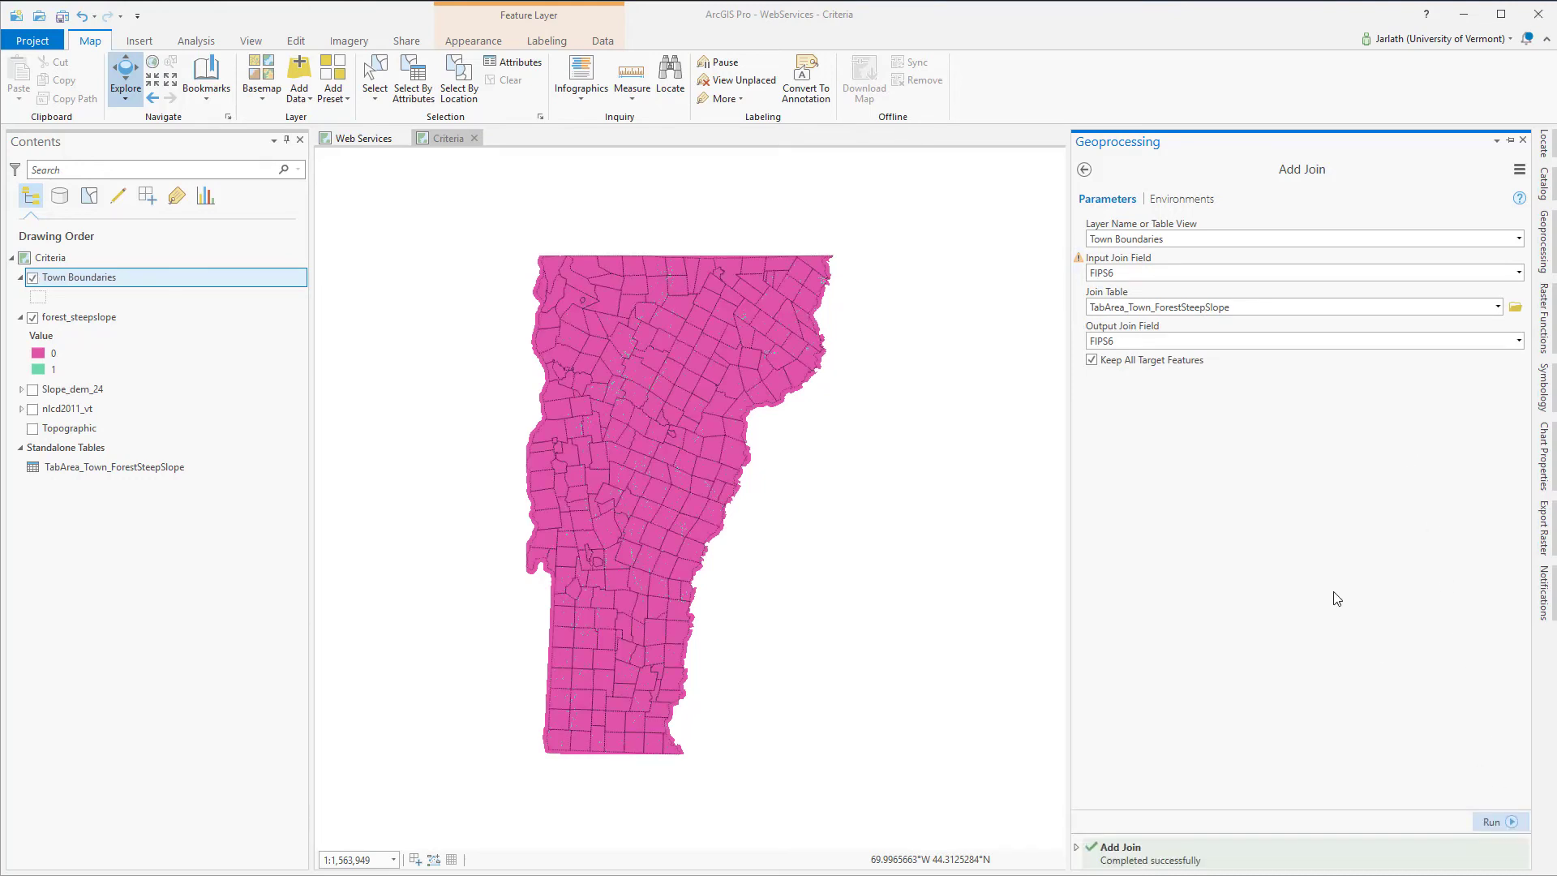
# - Hide forest_steepslope, show the Topographic basemap, and zoom in on the towns
pyautogui.click(32, 319)
pyautogui.click(32, 428)
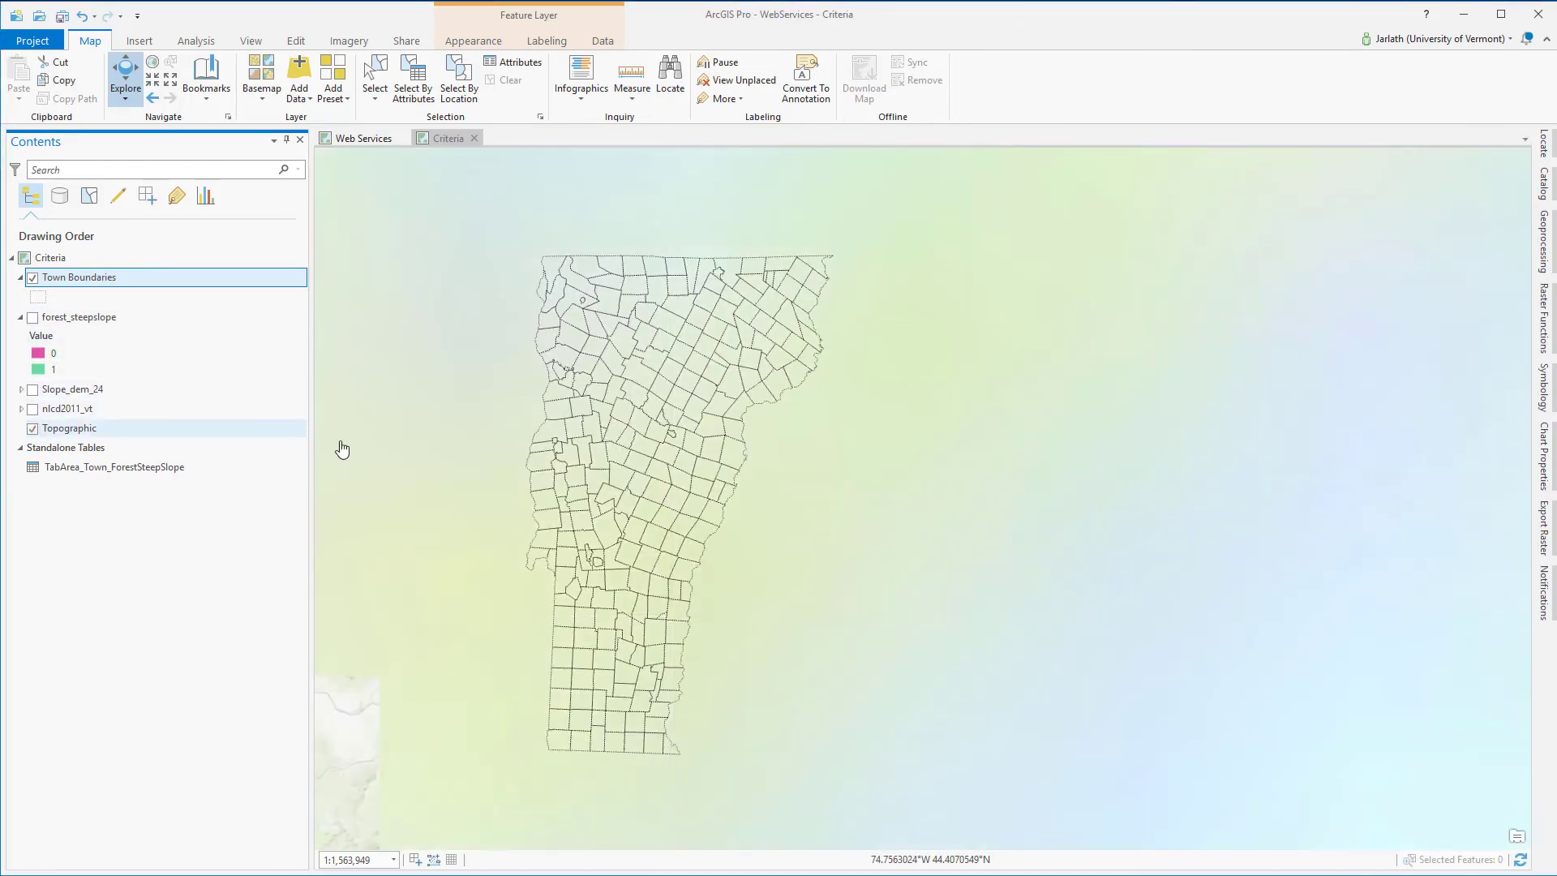
pyautogui.scroll(4, 598, 442)
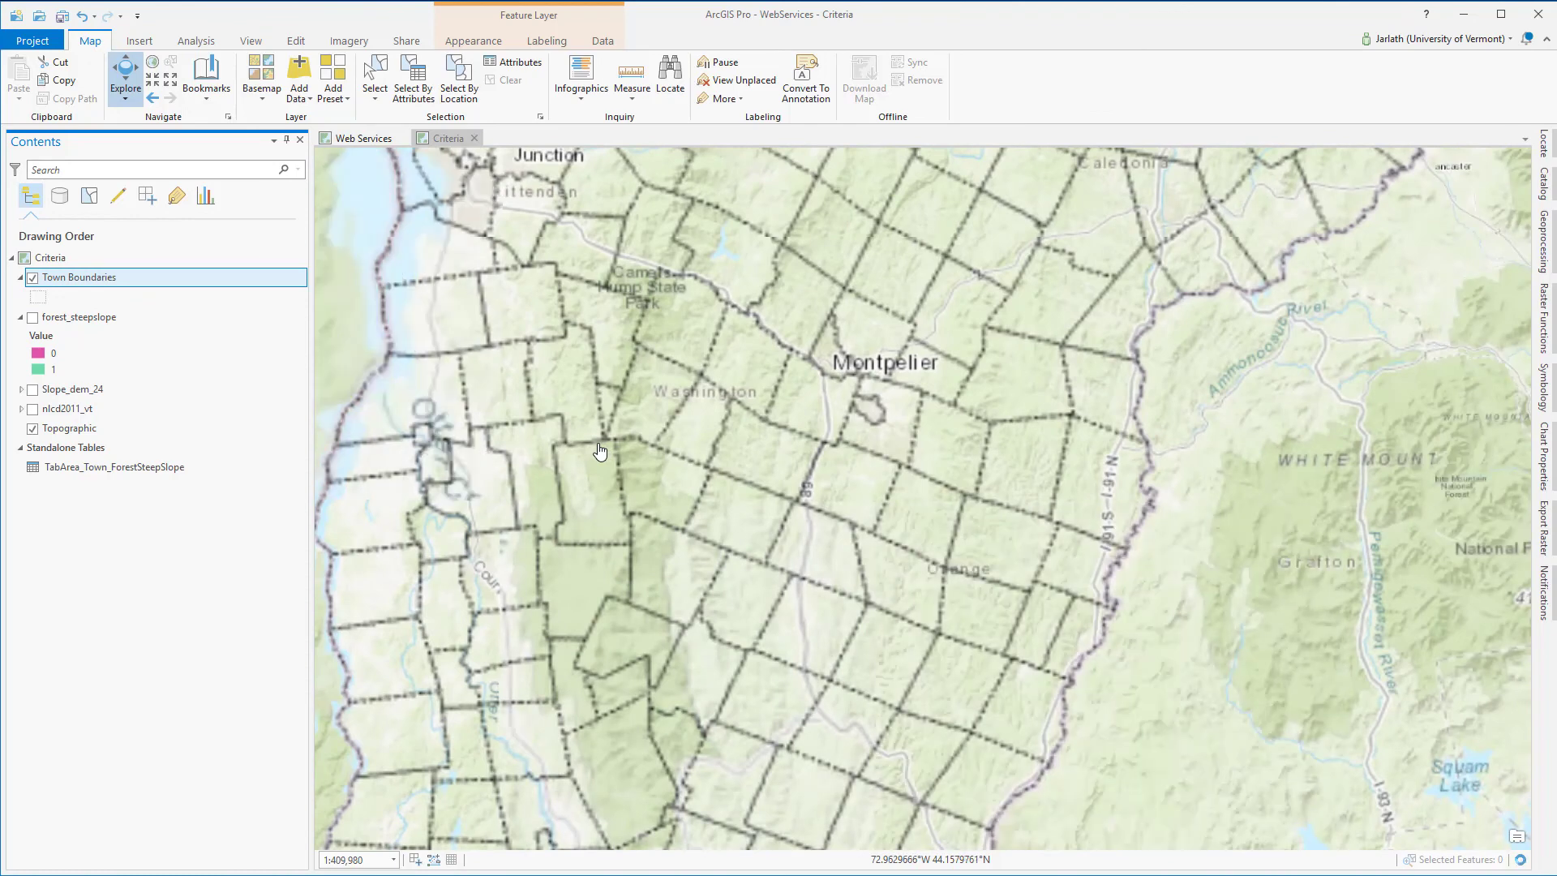
# - Check joined slope values in pop-ups for Starksboro, Warren, Brookfield and one more town
pyautogui.click(570, 394)
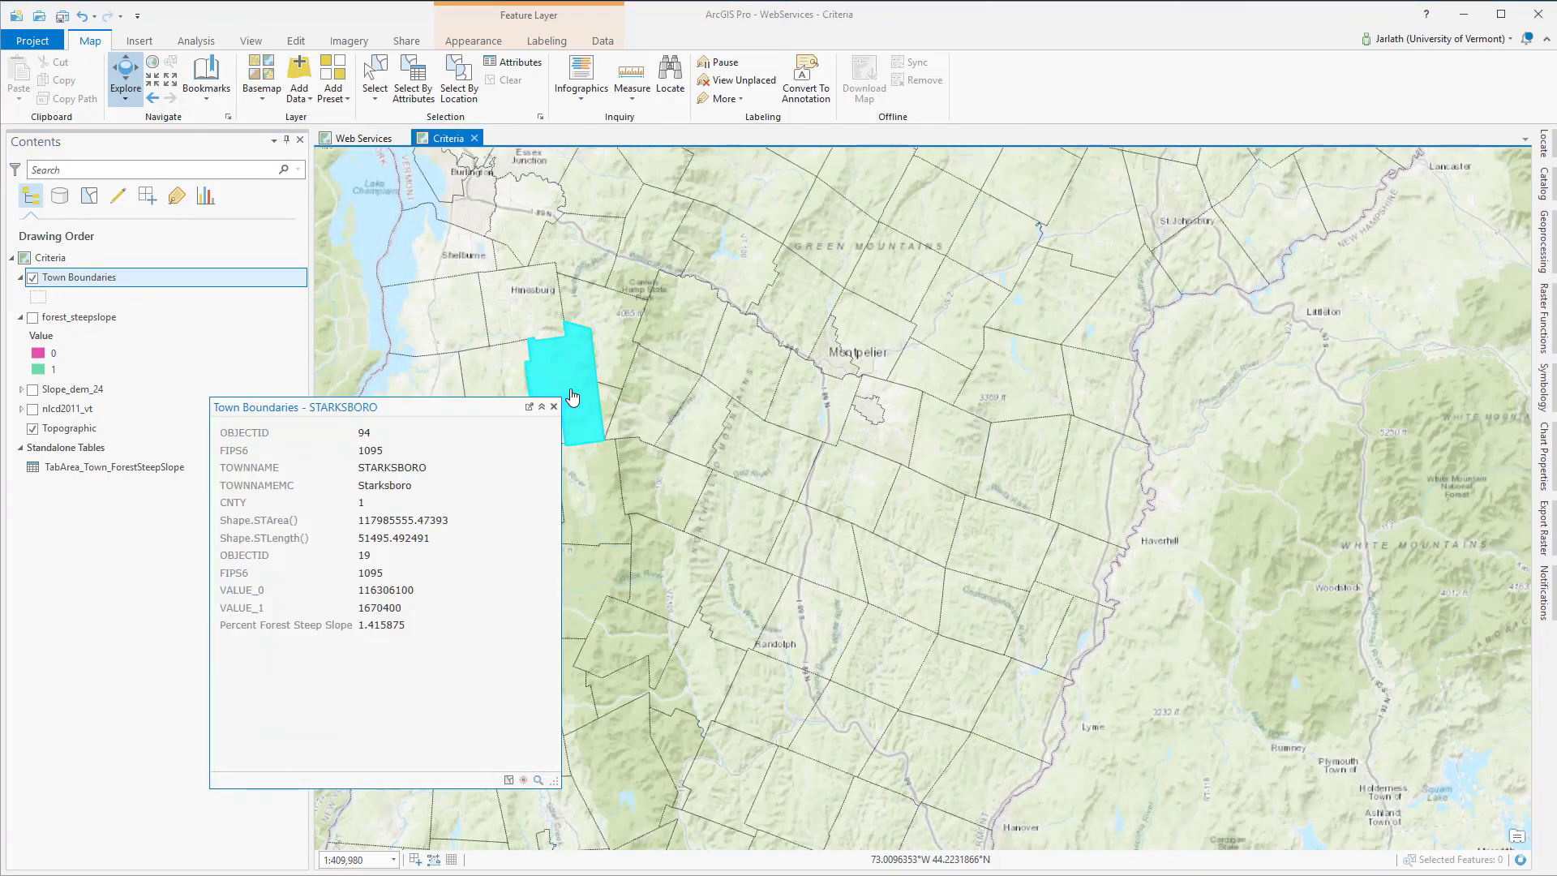
pyautogui.click(653, 484)
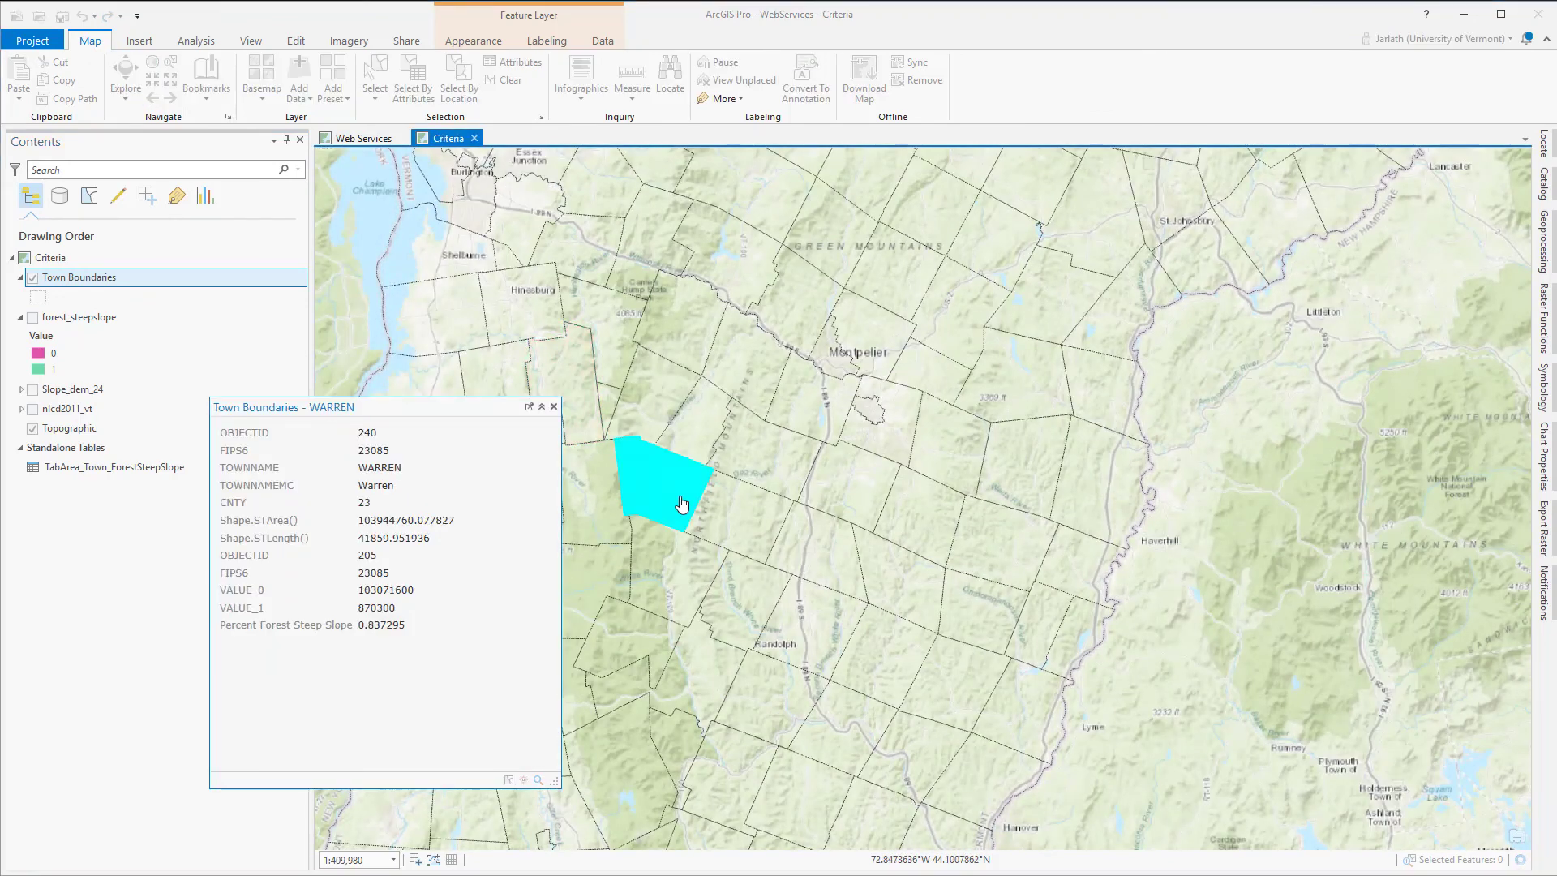
pyautogui.click(736, 529)
pyautogui.click(810, 567)
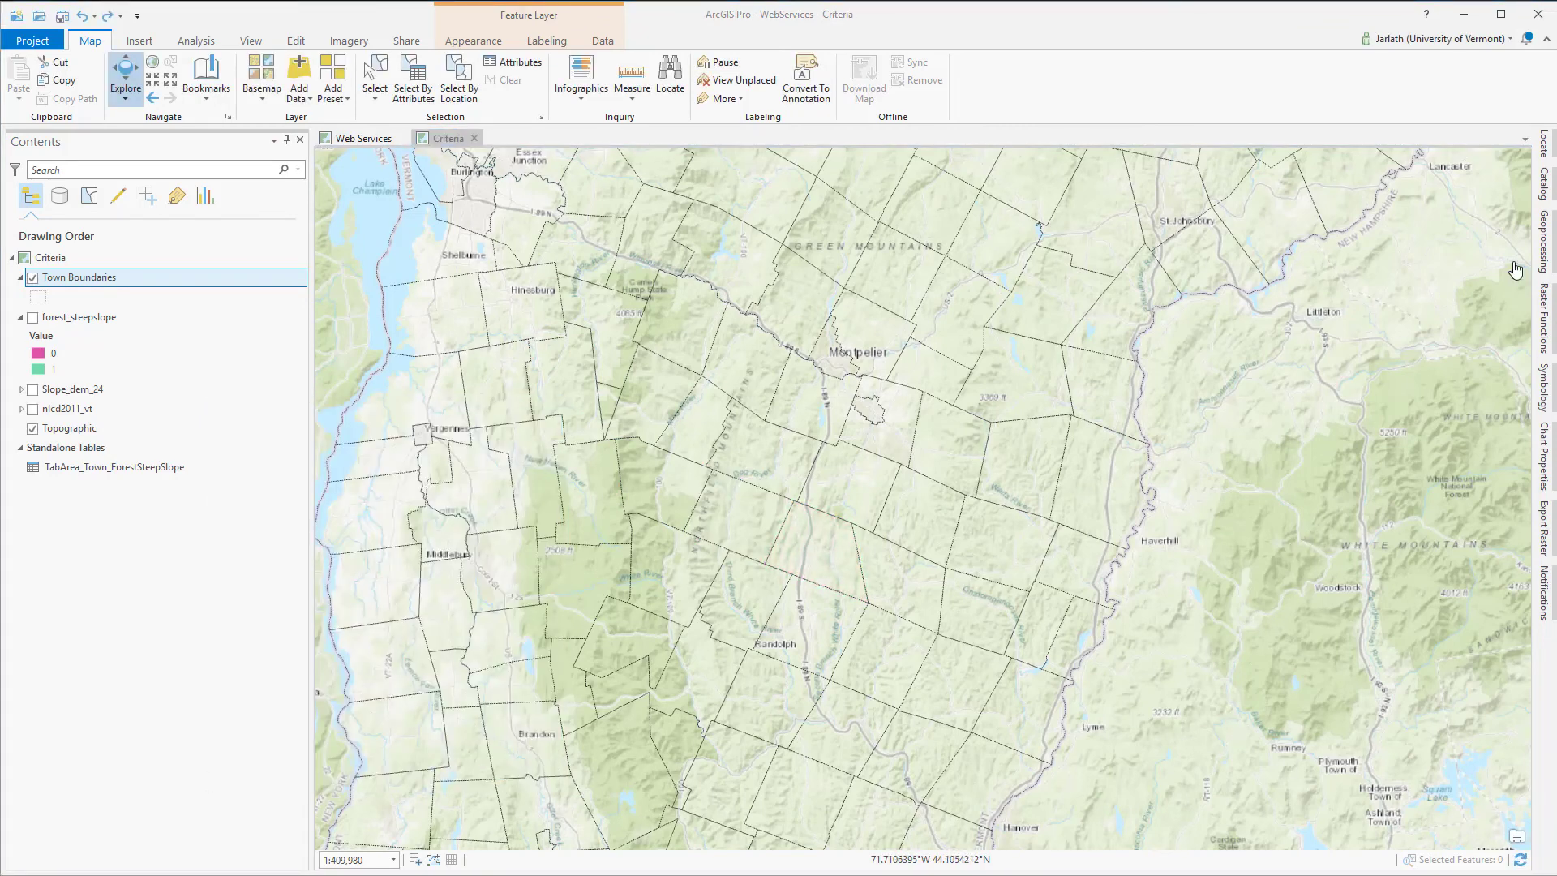
# - Symbolize Town Boundaries with Graduated Colors on the Percent Forest Steep Slope field
pyautogui.click(1550, 402)
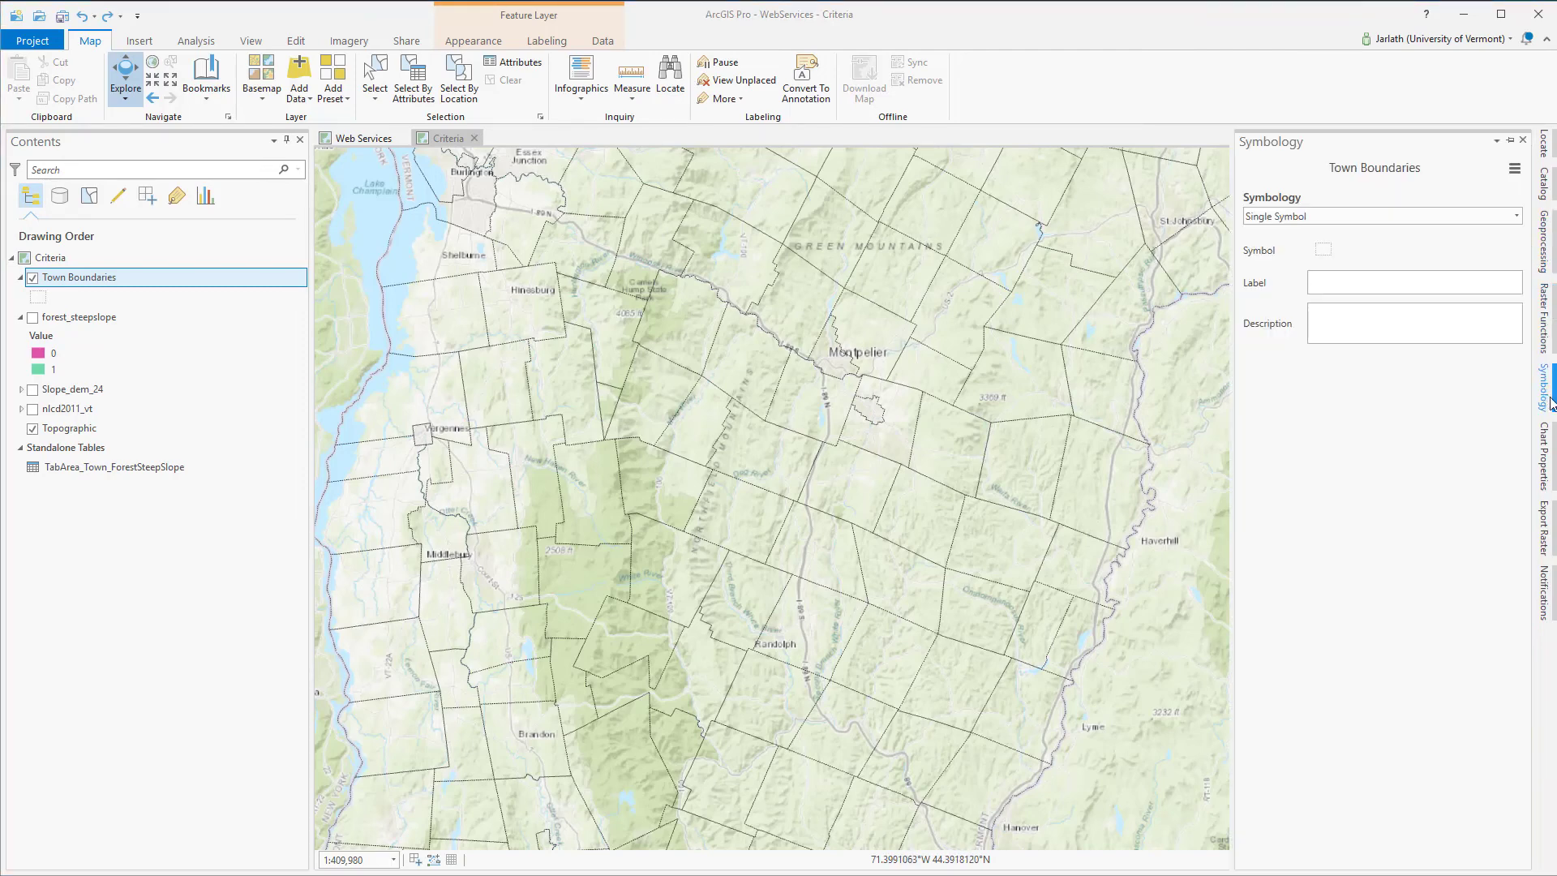
pyautogui.click(1516, 217)
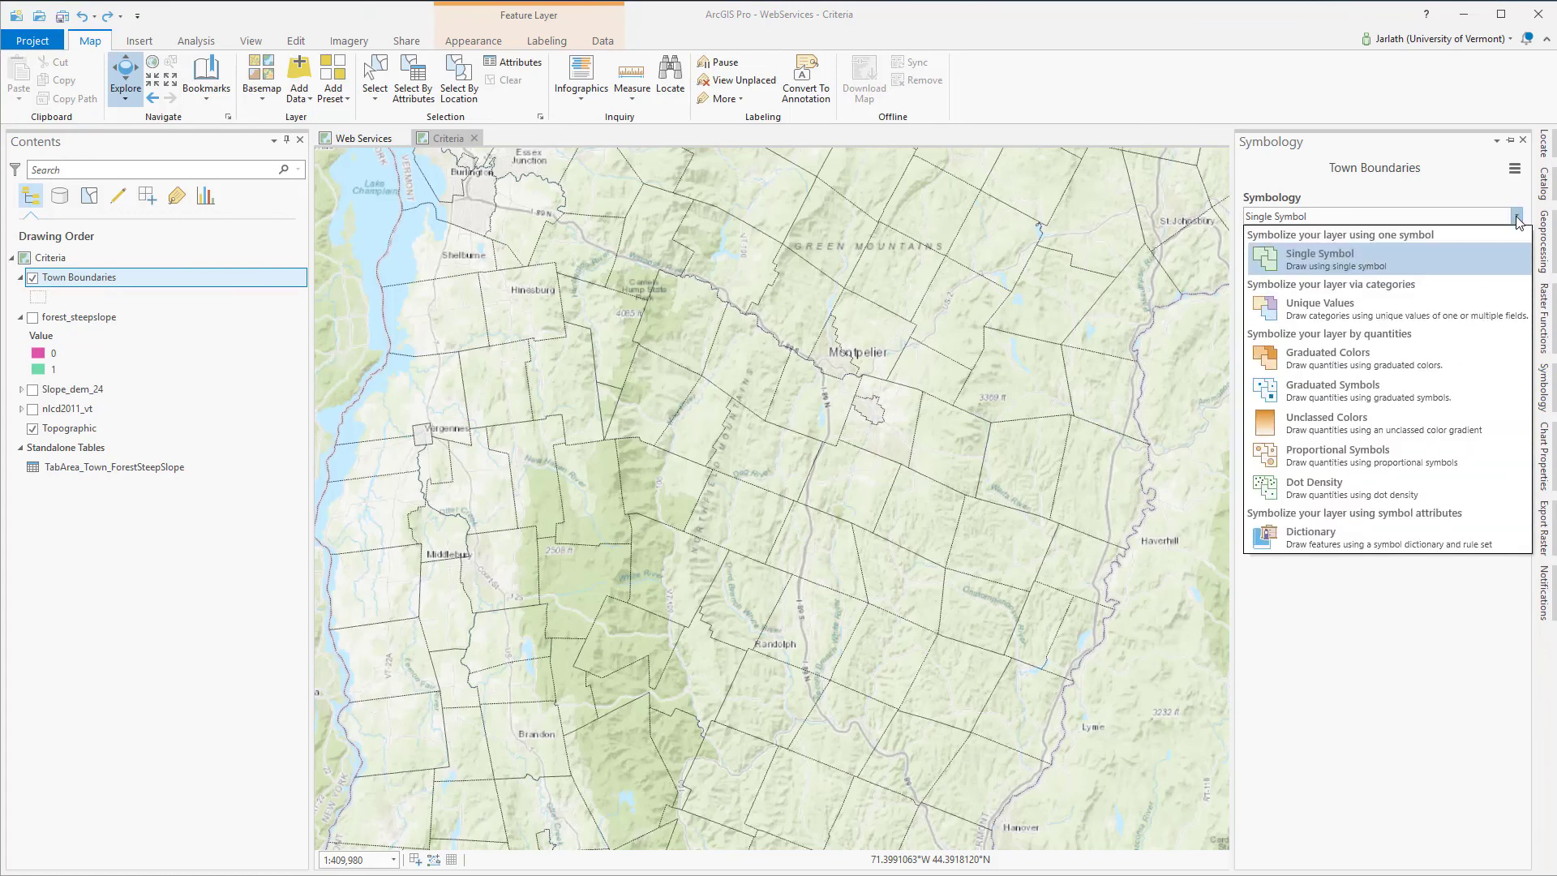
pyautogui.click(1374, 353)
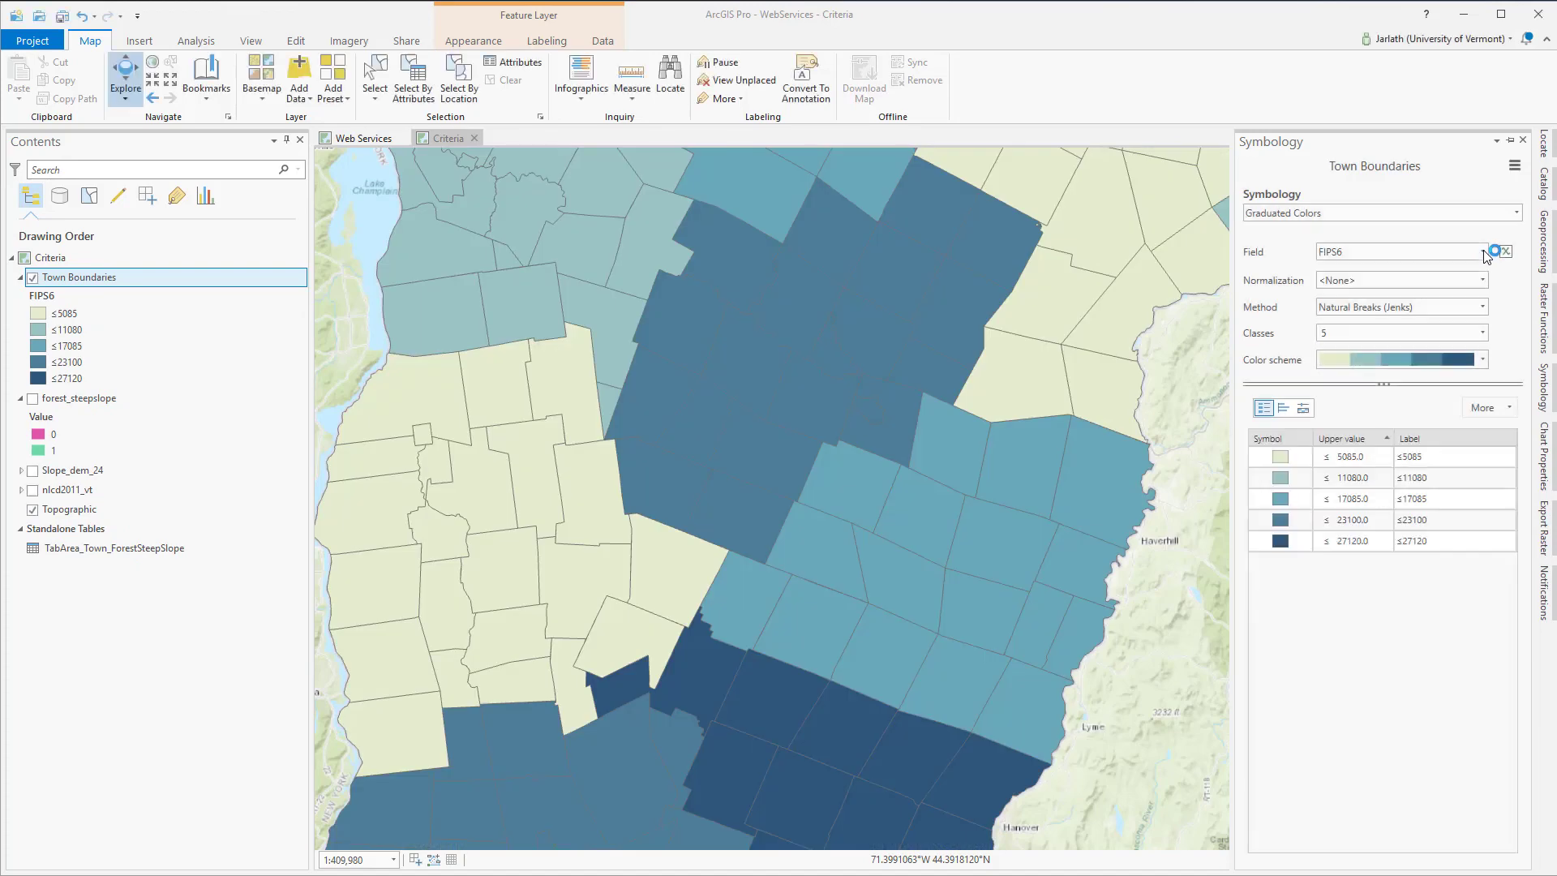
pyautogui.click(1483, 252)
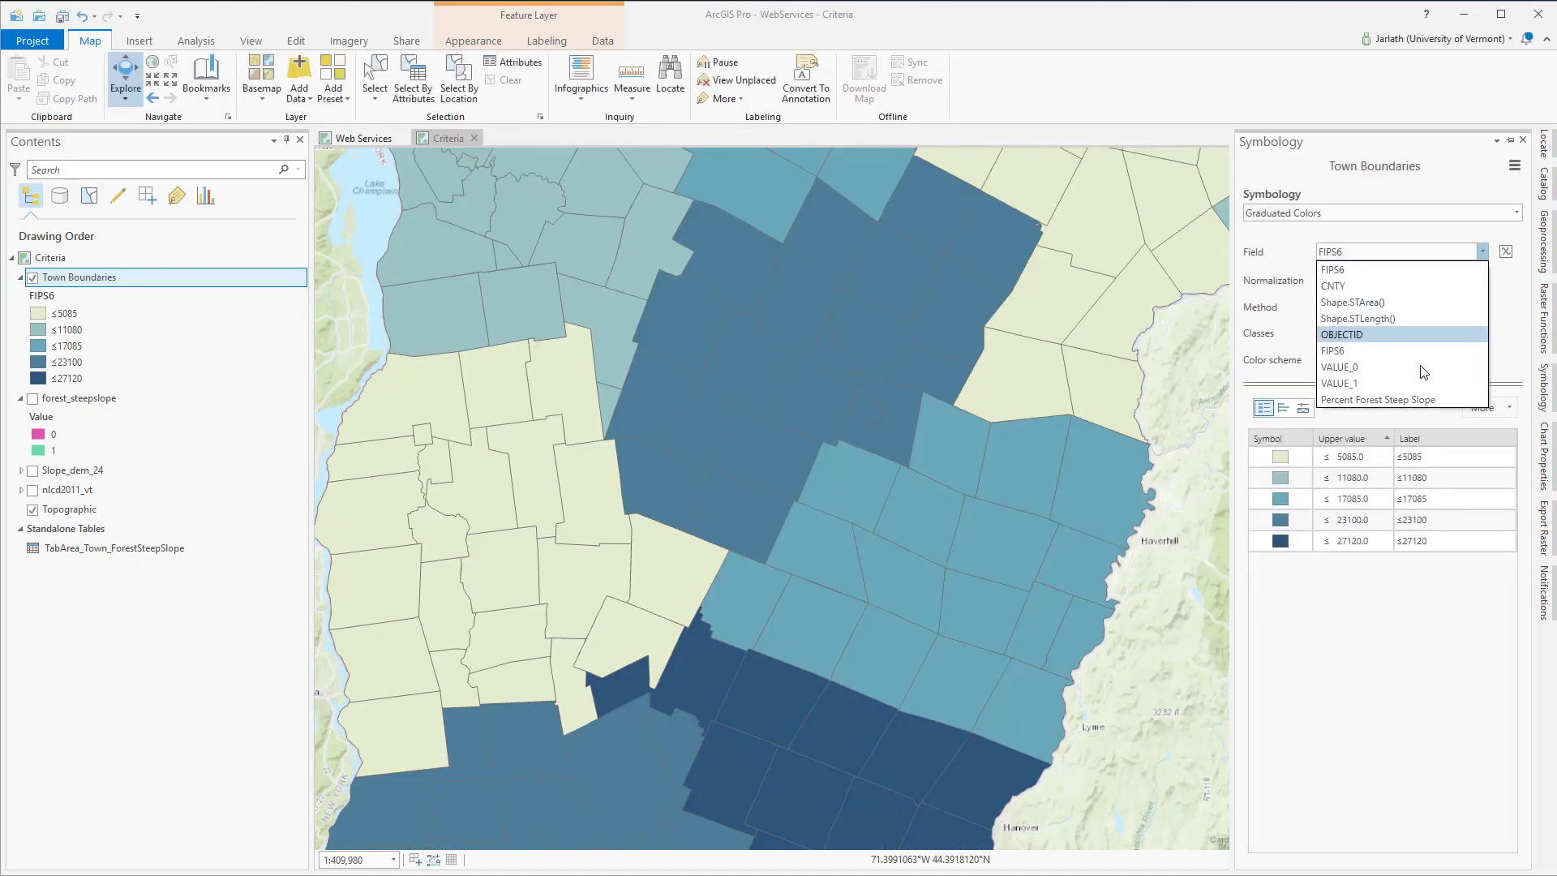
pyautogui.click(1395, 400)
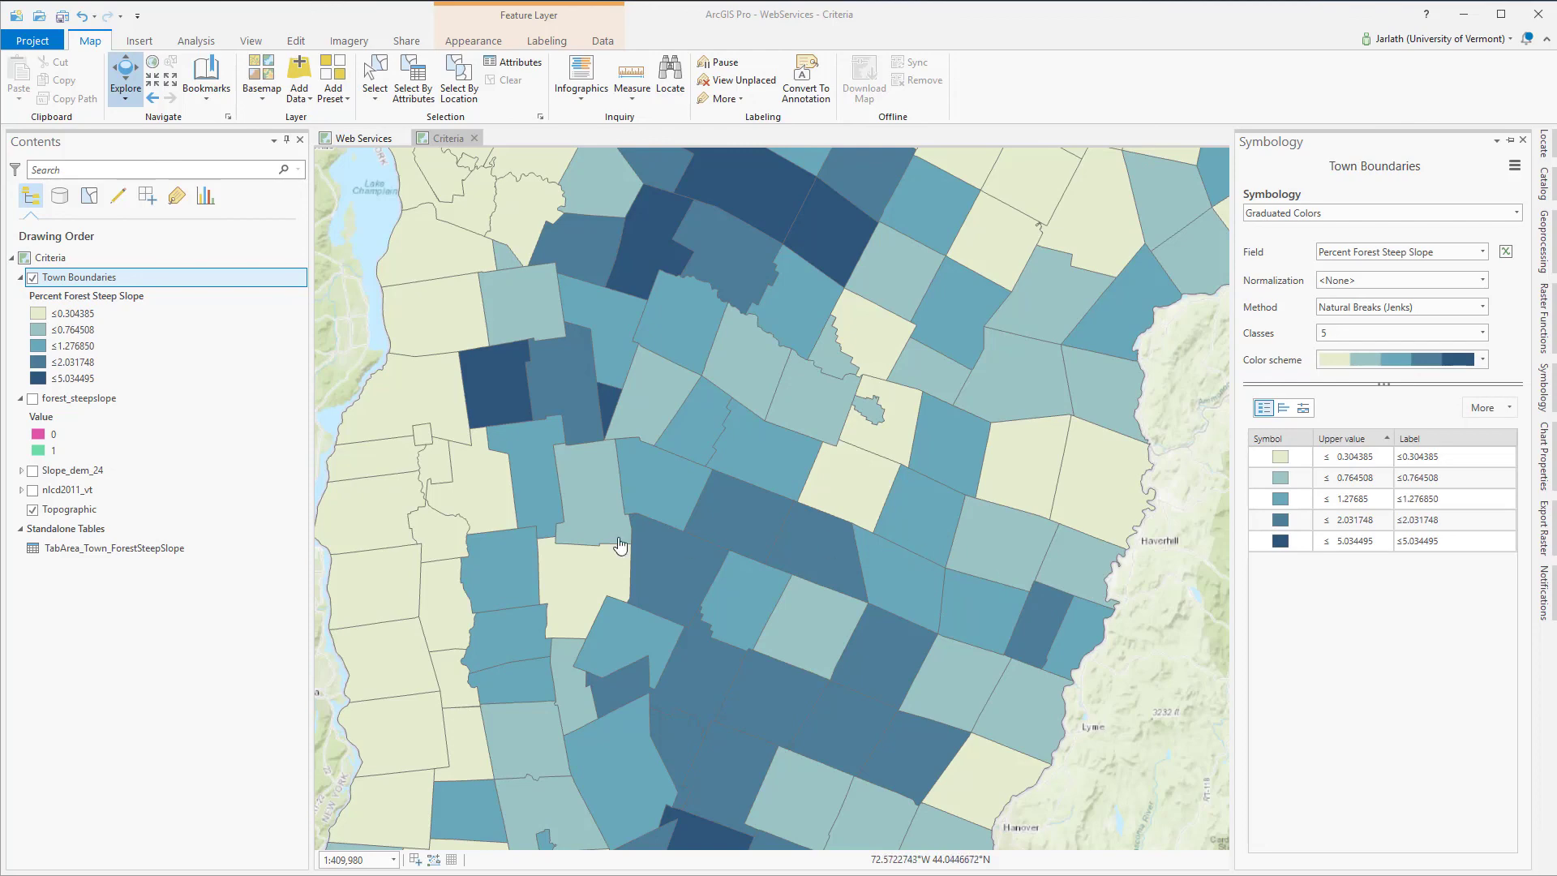
# - Read steep-slope percentages for several towns including Killington, then pan and zoom toward northern Vermont
pyautogui.scroll(-3, 521, 501)
pyautogui.click(609, 400)
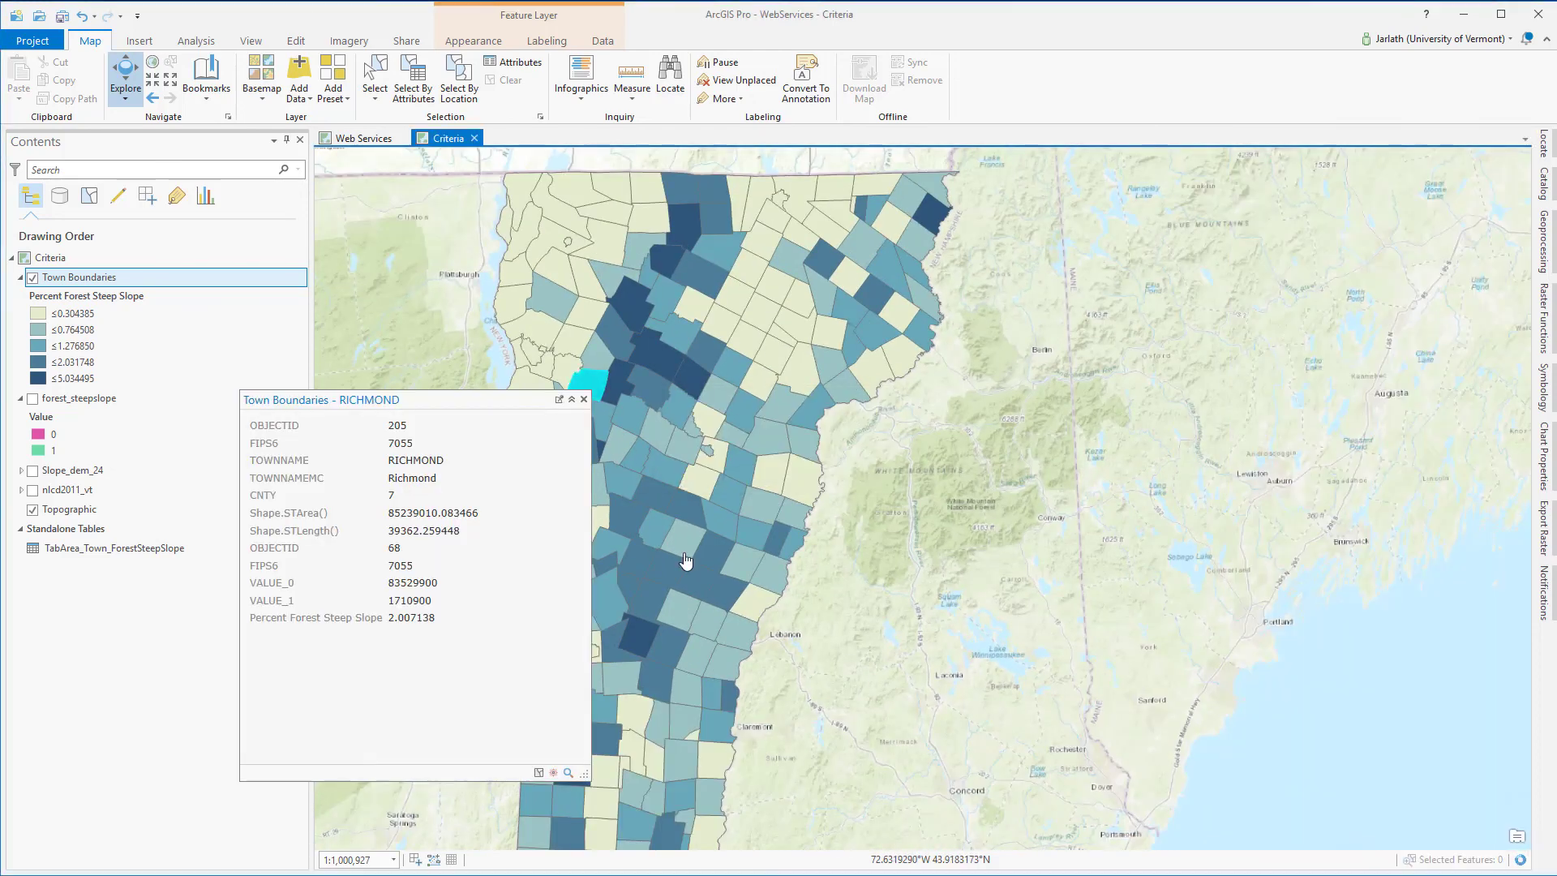
pyautogui.click(702, 576)
pyautogui.click(655, 640)
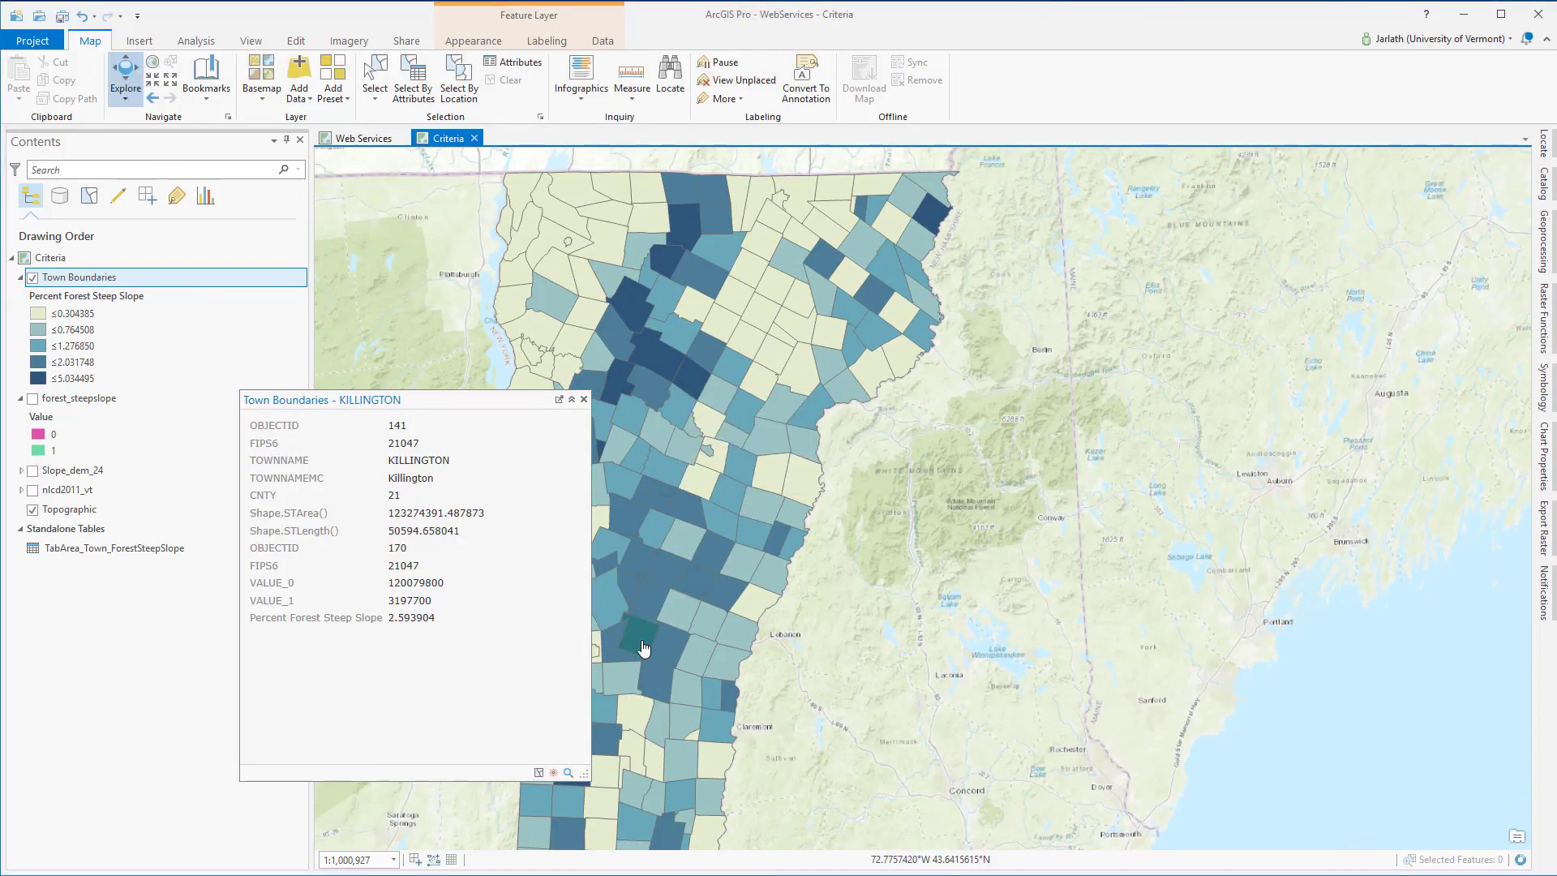
pyautogui.click(583, 399)
pyautogui.moveTo(604, 450); pyautogui.dragTo(721, 365)
pyautogui.scroll(3, 721, 365)
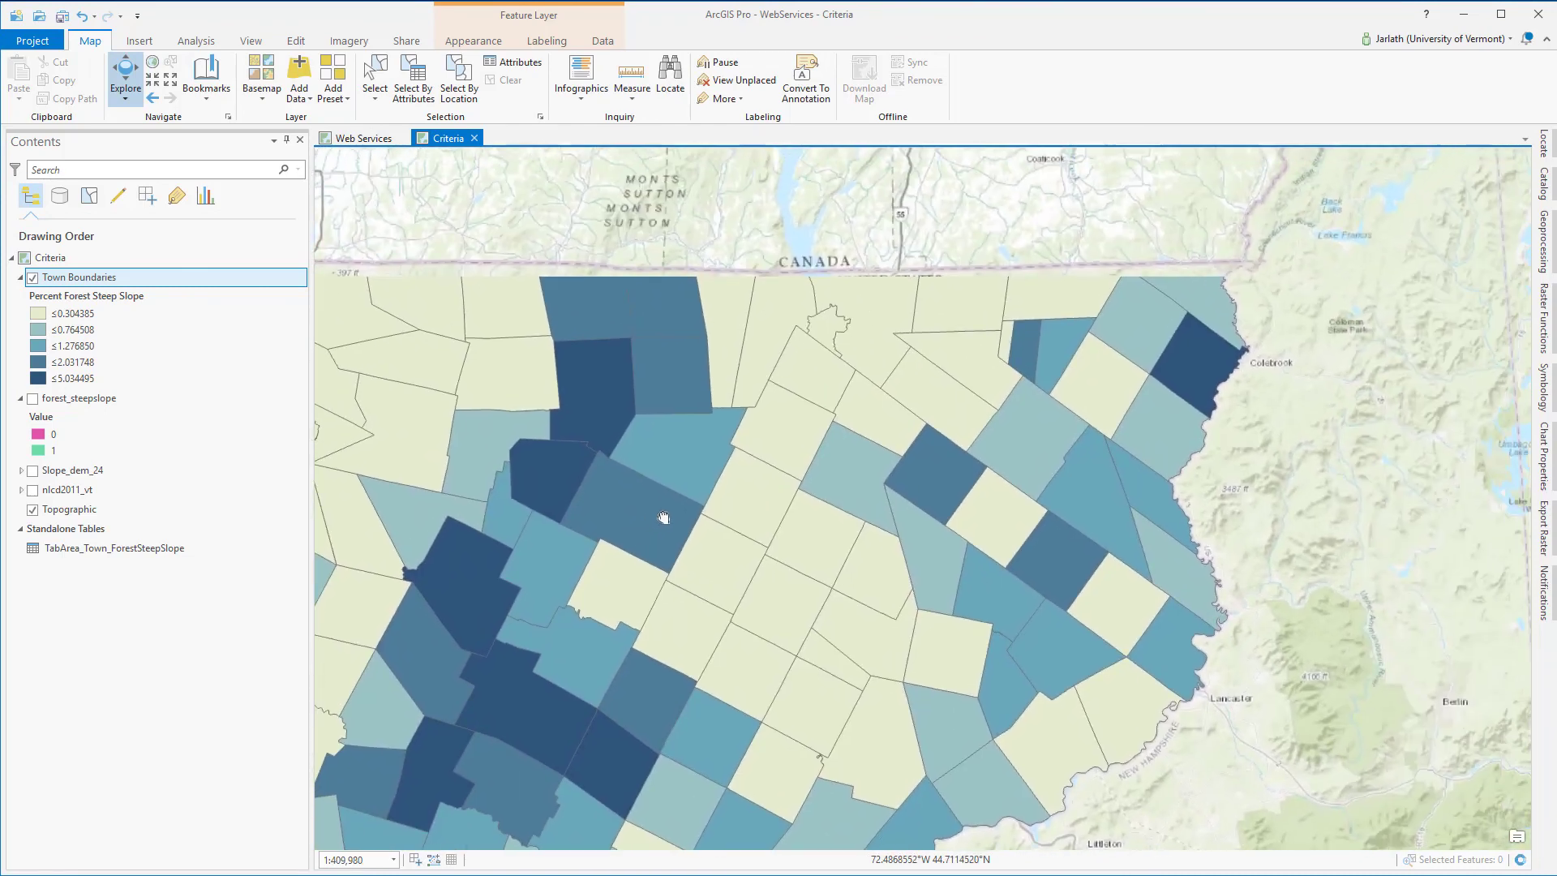